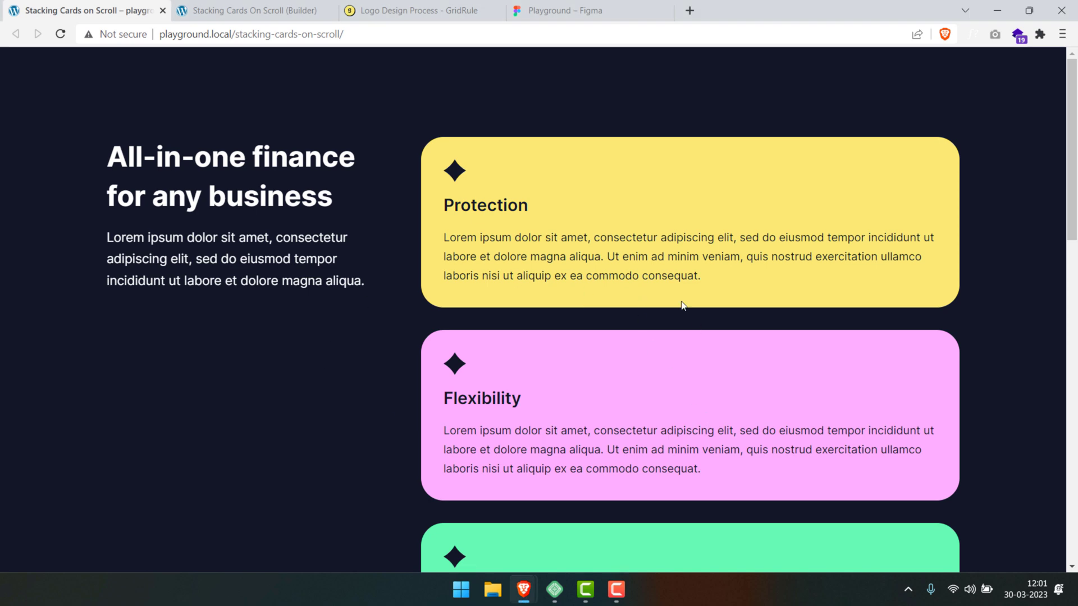
Switch to the GridRule Logo Design Process course page and scroll through its stacking step cards.
scroll(766, 260, down, 10)
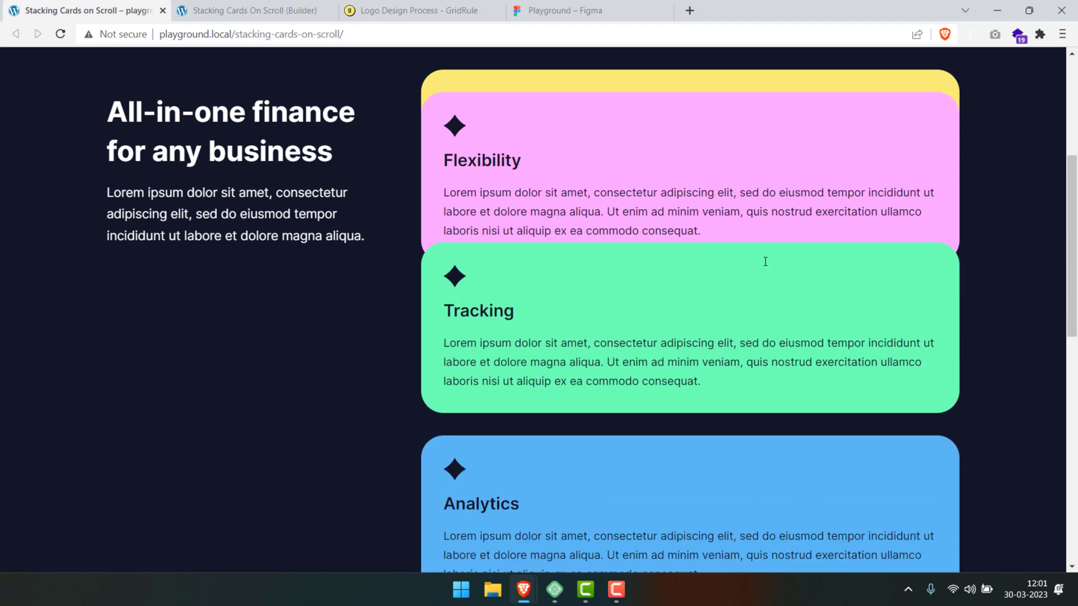
scroll(747, 293, up, 8)
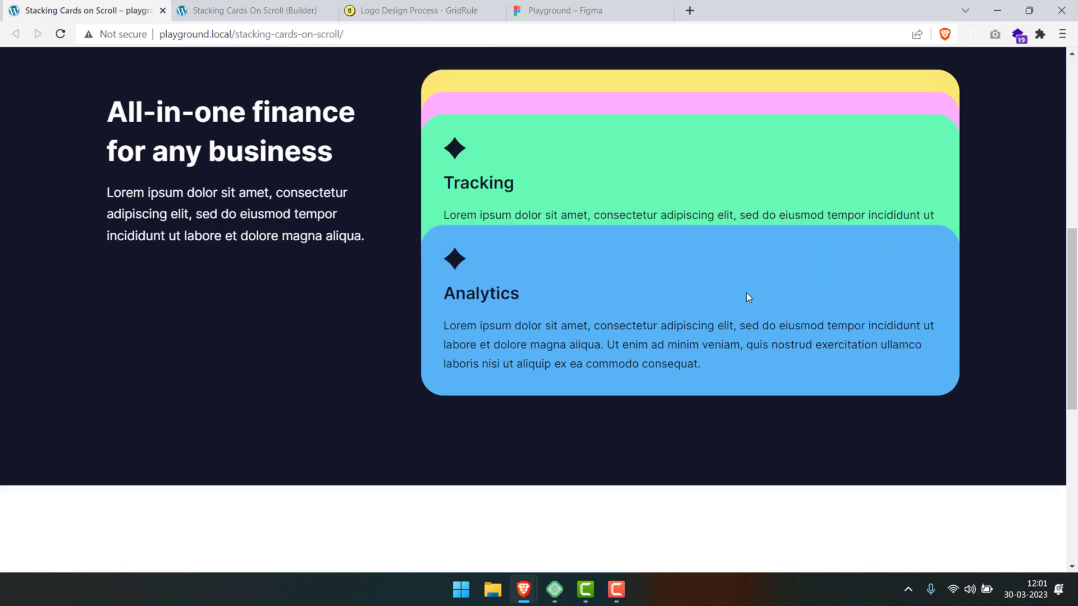
scroll(748, 295, up, 2)
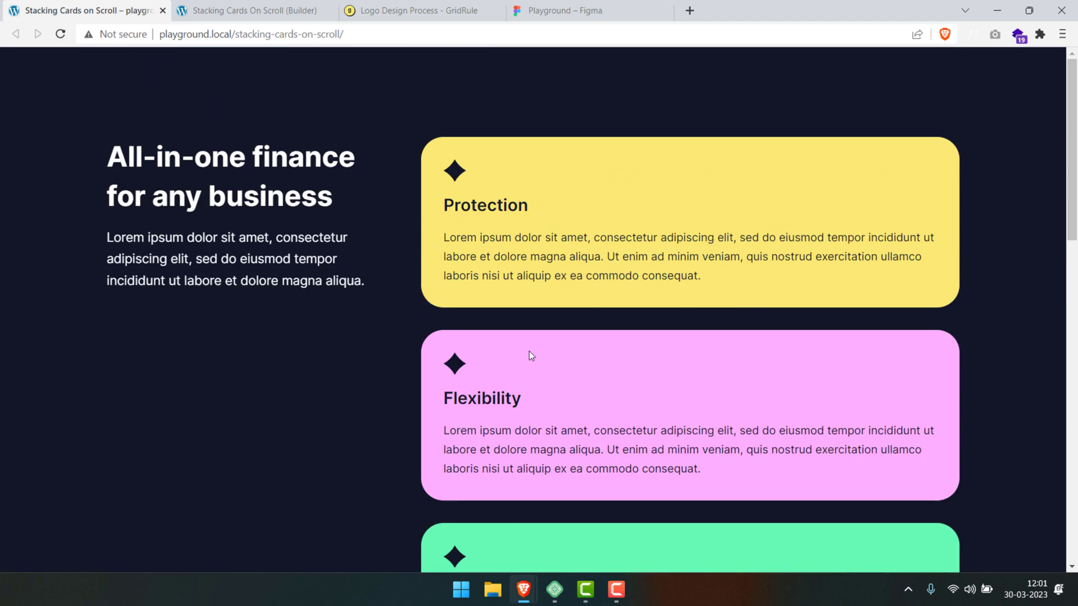
click(439, 14)
scroll(305, 276, up, 2)
scroll(305, 276, down, 2)
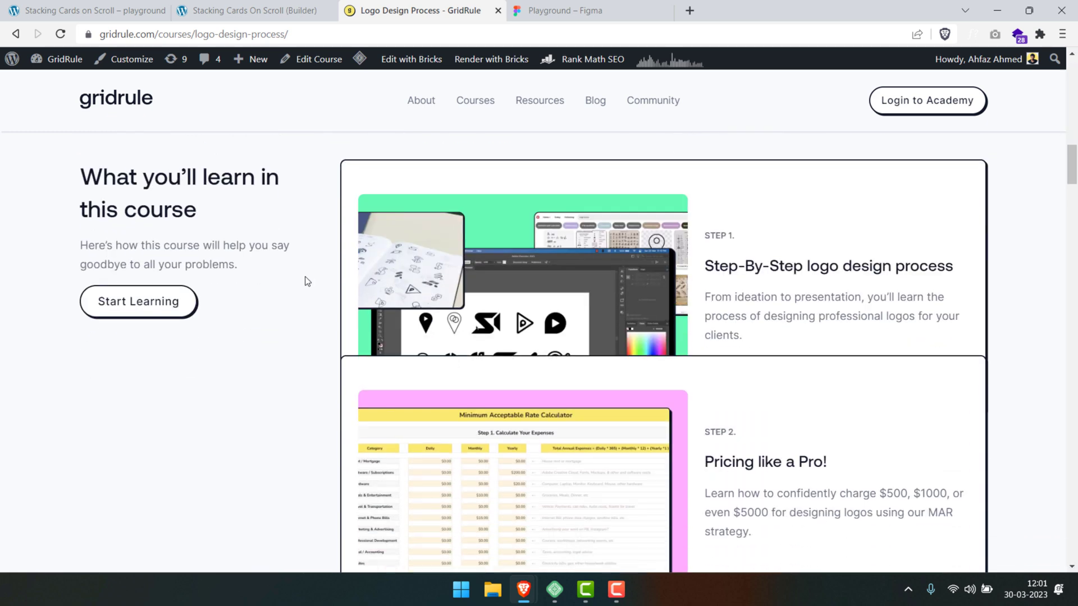
scroll(318, 275, down, 5)
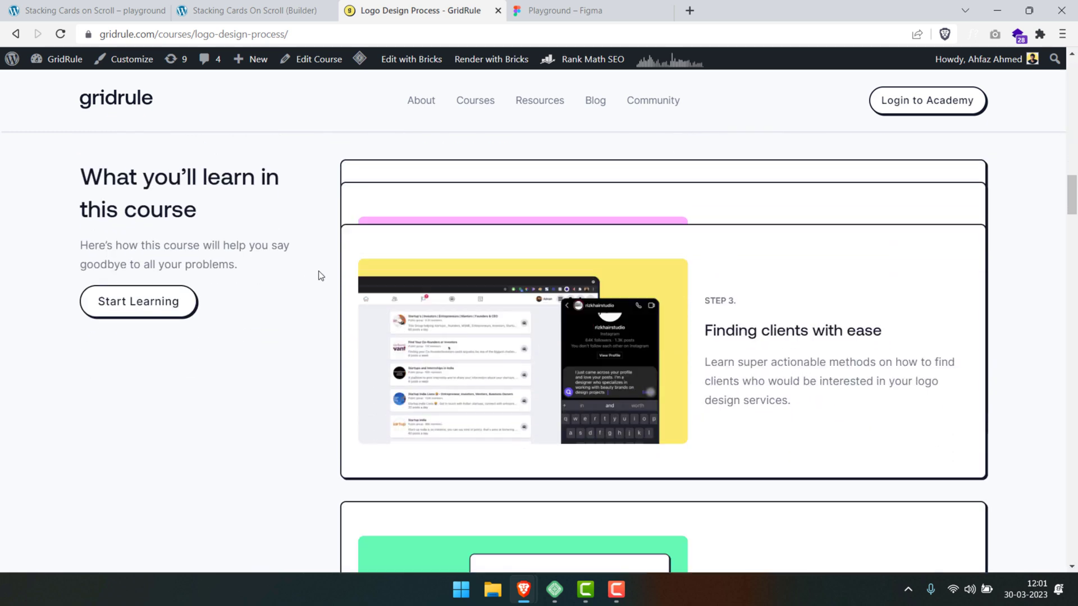
scroll(318, 272, down, 5)
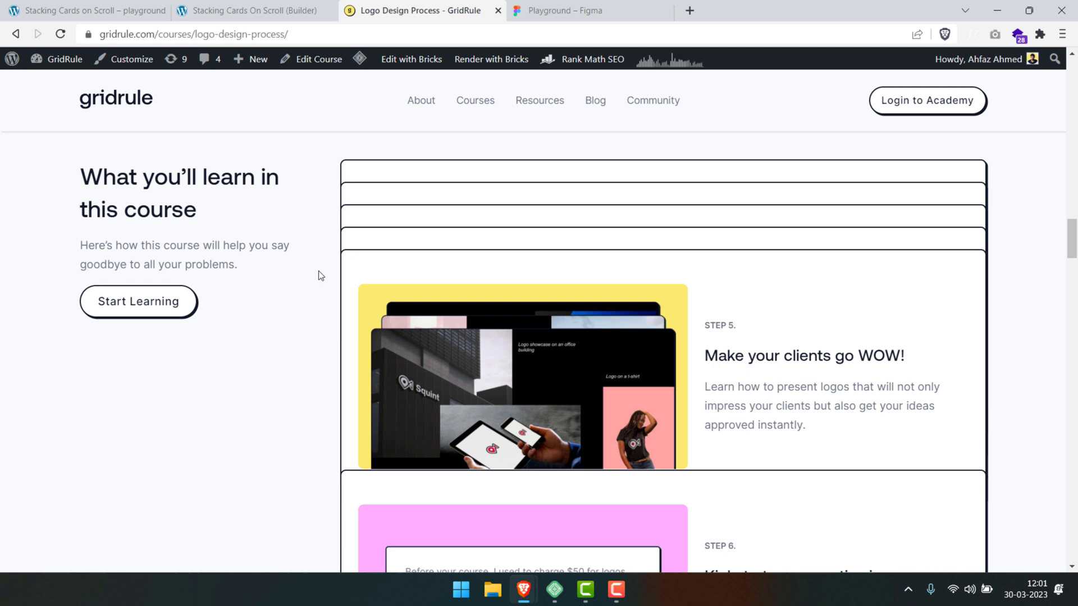
scroll(318, 271, down, 3)
scroll(318, 270, up, 1)
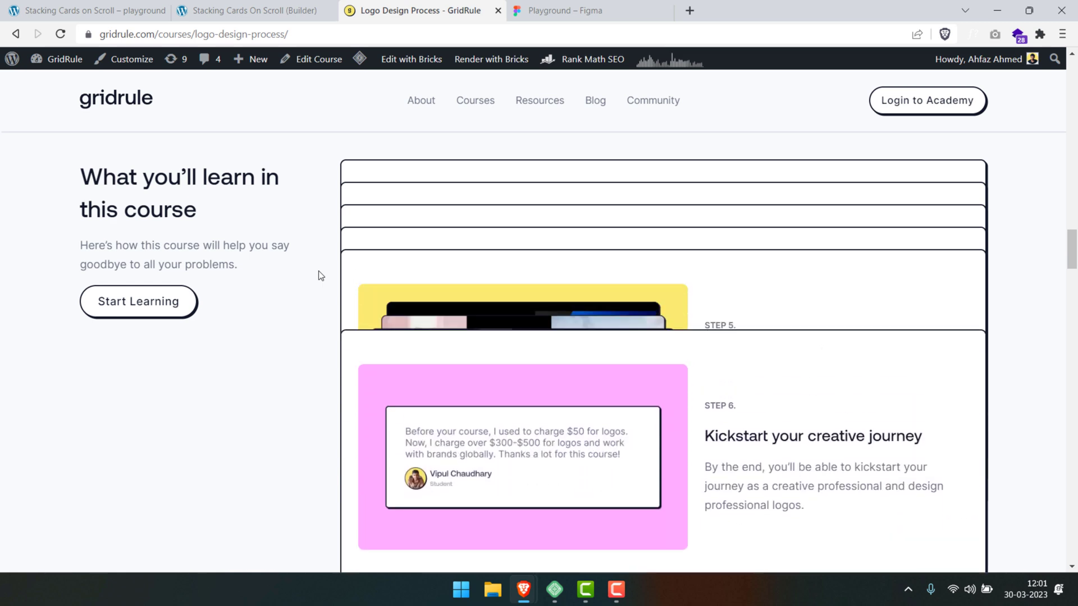
scroll(319, 270, down, 2)
scroll(318, 271, up, 4)
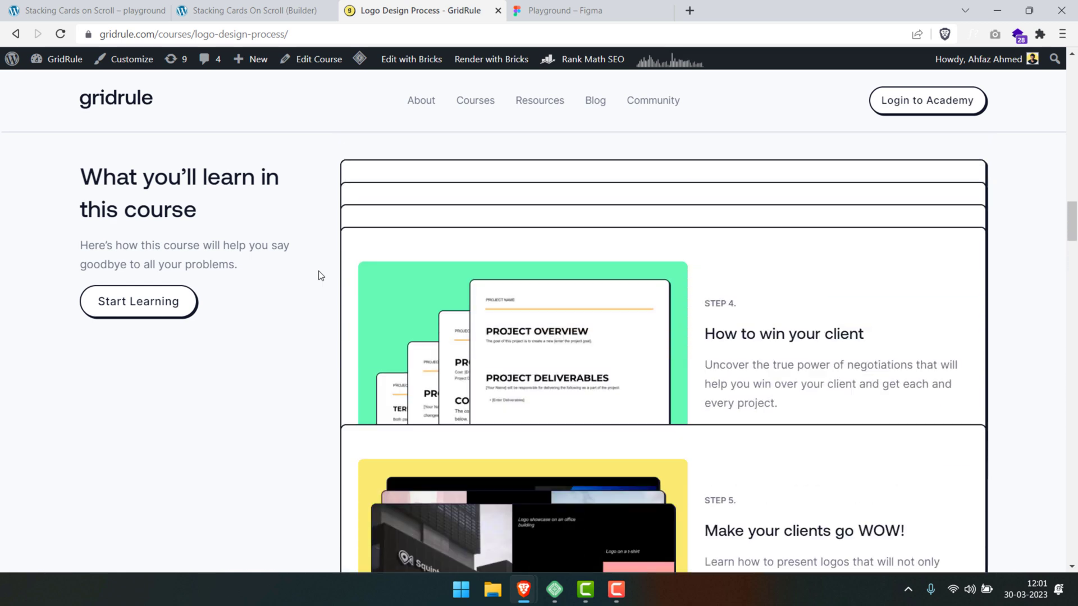
Check the empty builder page, then scroll the finished Stacking Cards on Scroll preview.
click(284, 23)
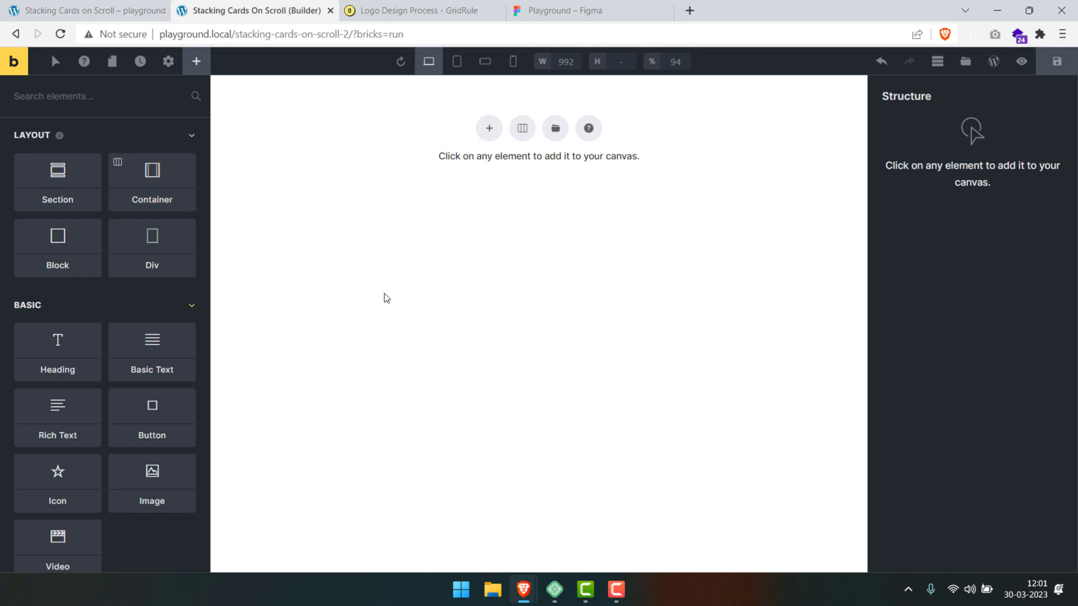
click(96, 10)
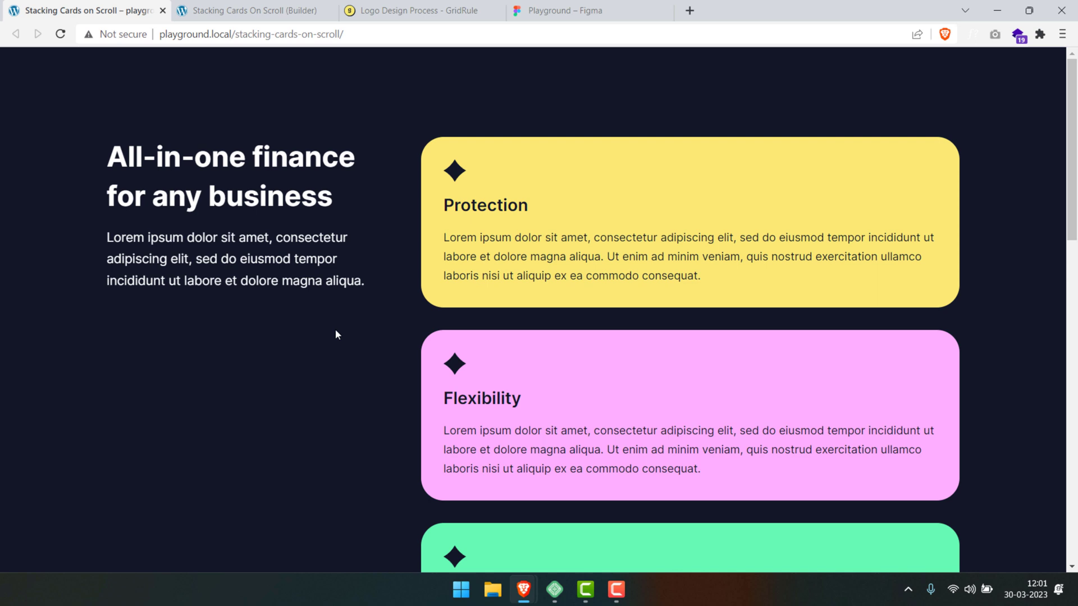
scroll(336, 334, down, 10)
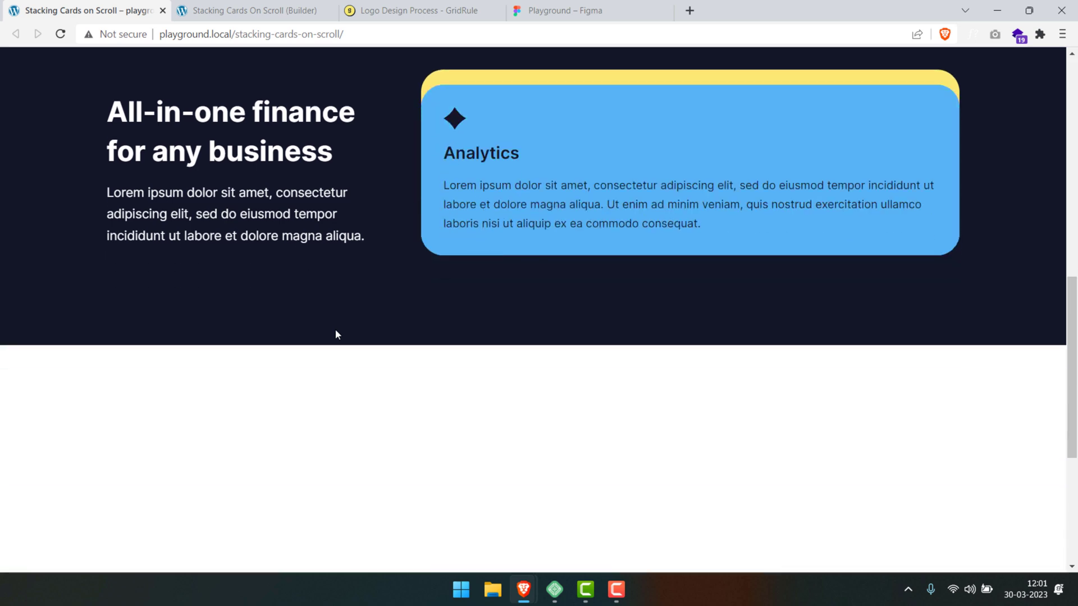
scroll(336, 335, up, 10)
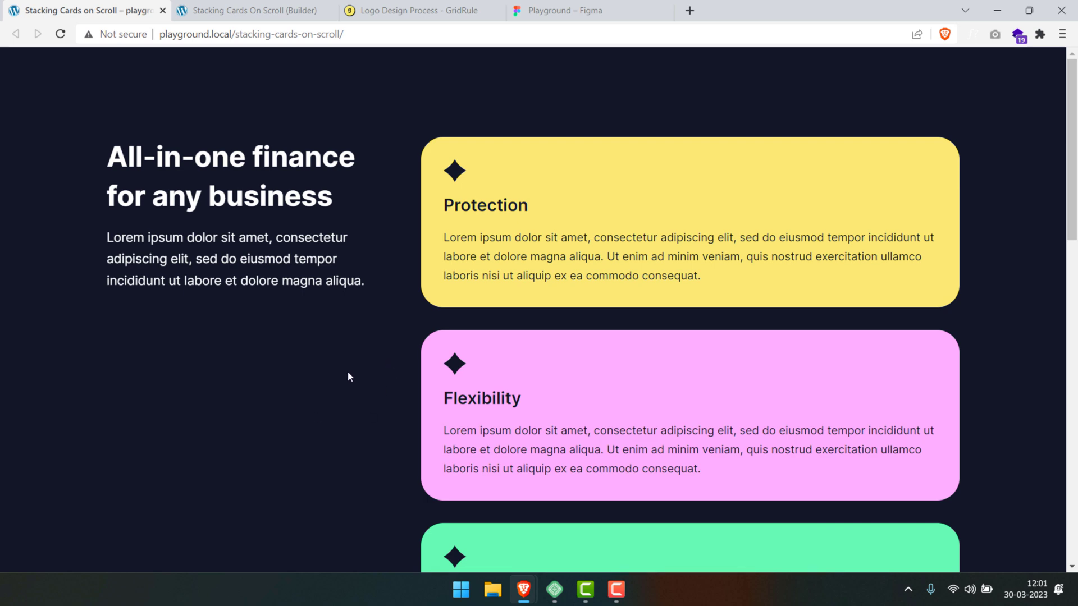
click(270, 11)
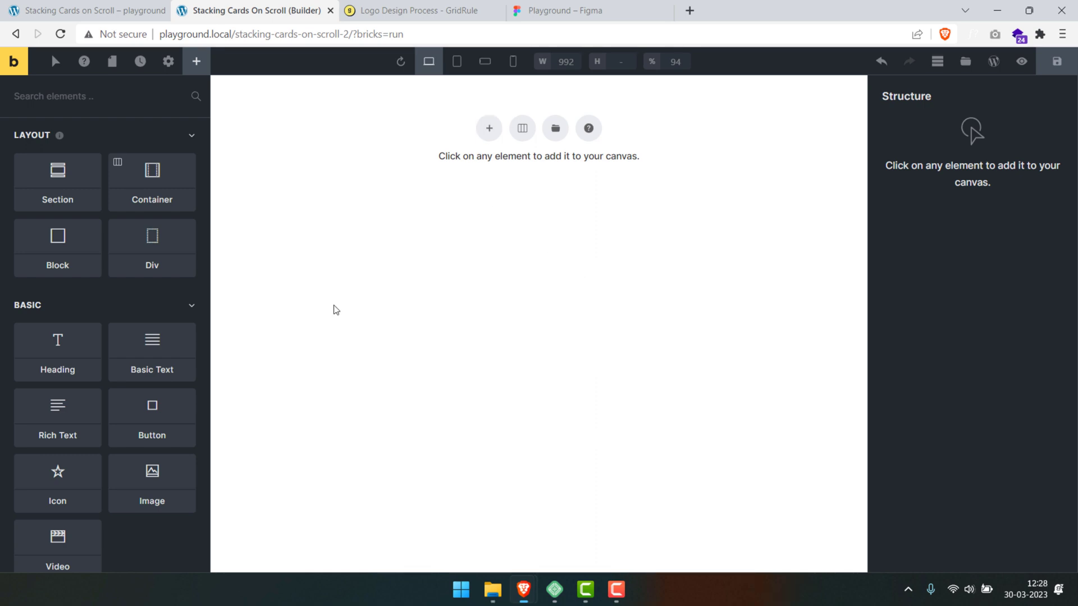
click(603, 13)
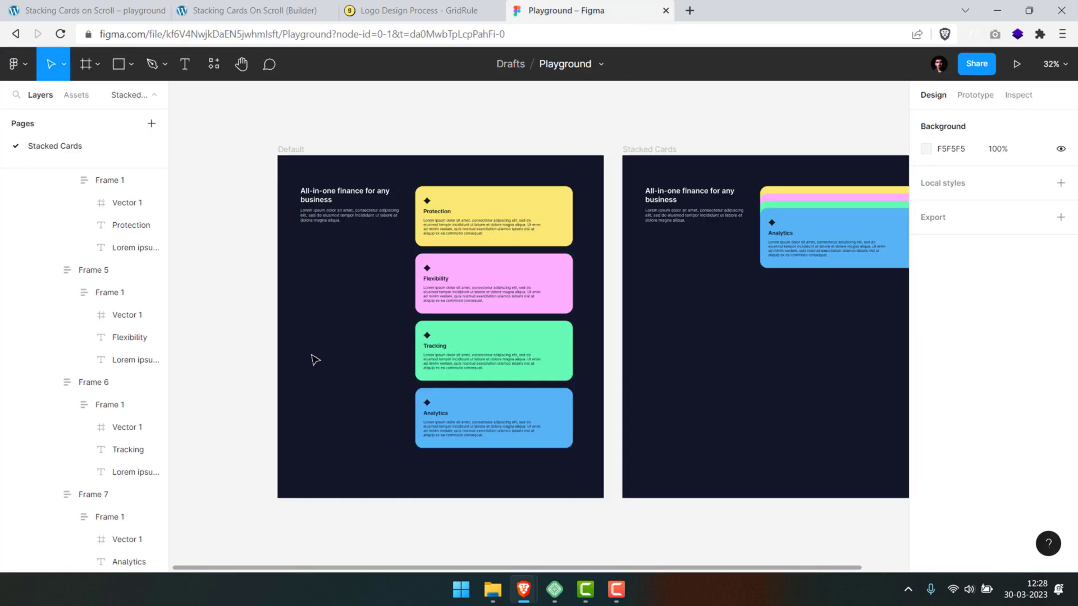
scroll(354, 266, up, 3)
scroll(426, 241, down, 5)
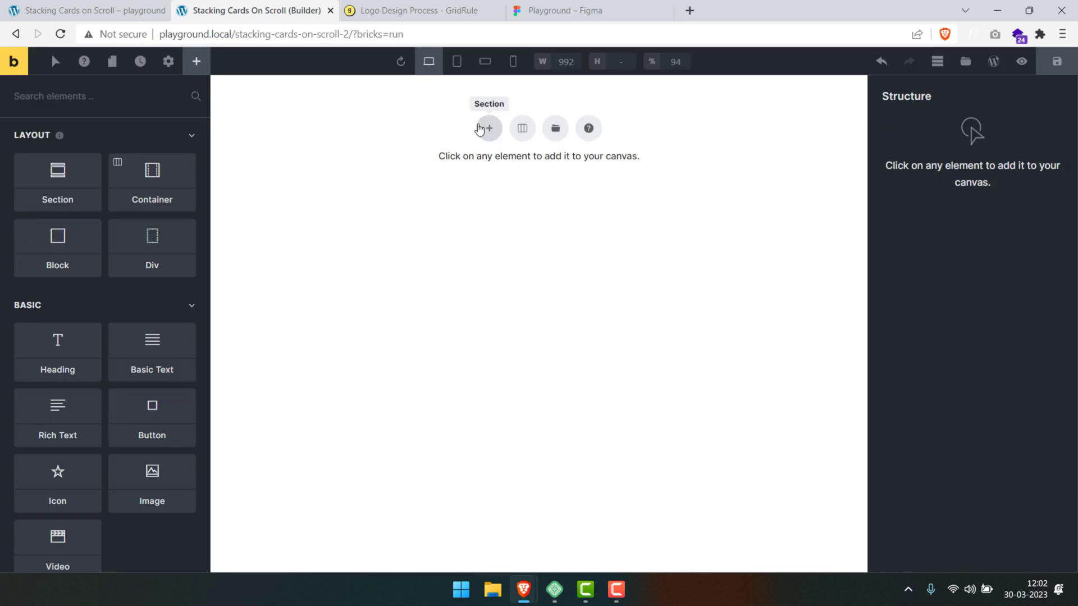
Add a section with a container and give it 8rem top and bottom padding.
click(488, 129)
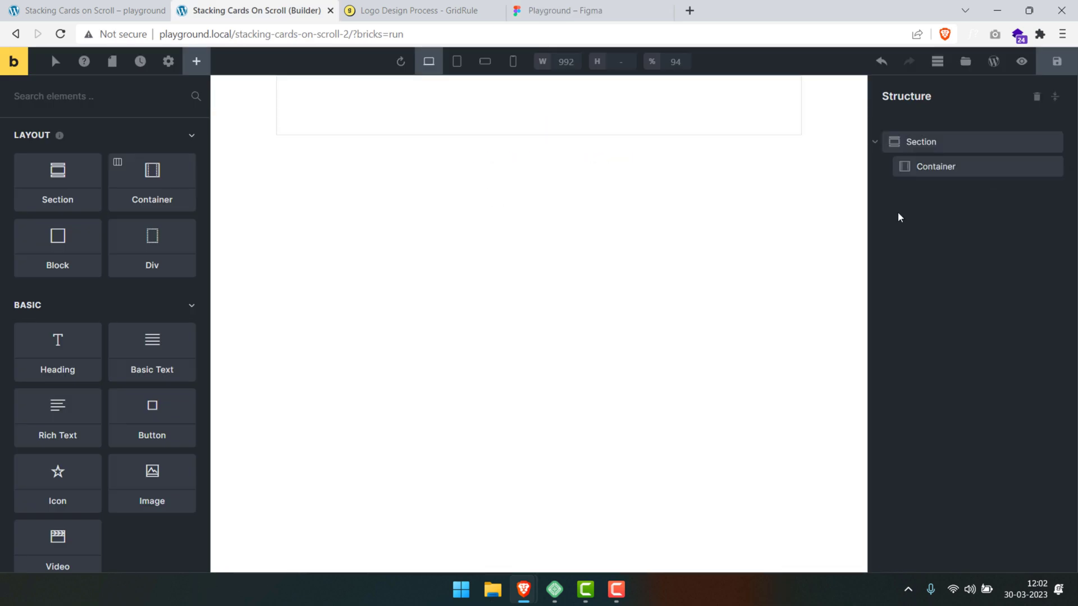
click(922, 141)
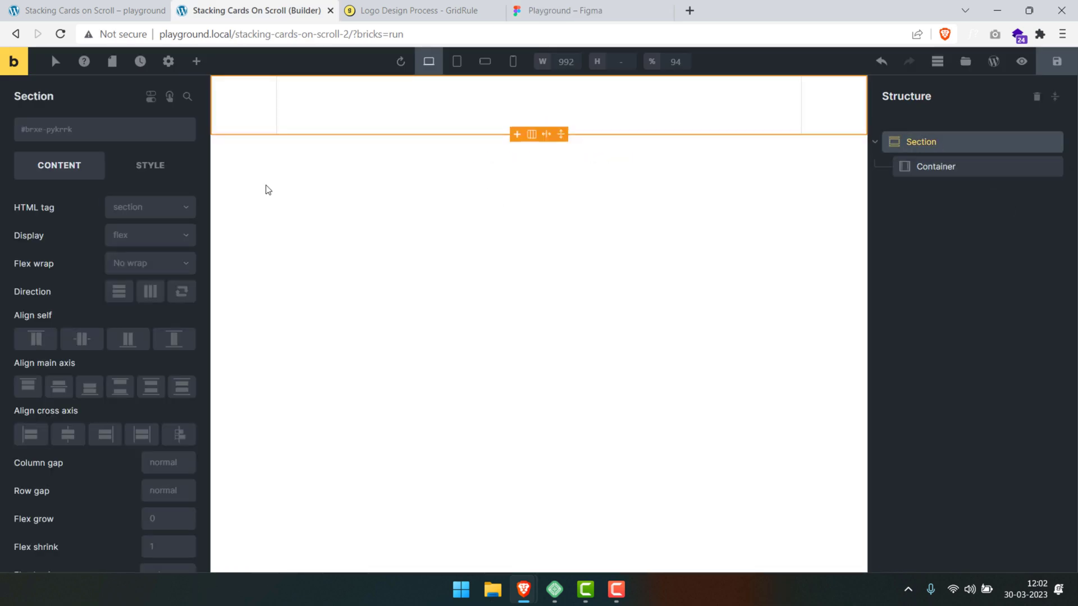
click(169, 173)
click(156, 214)
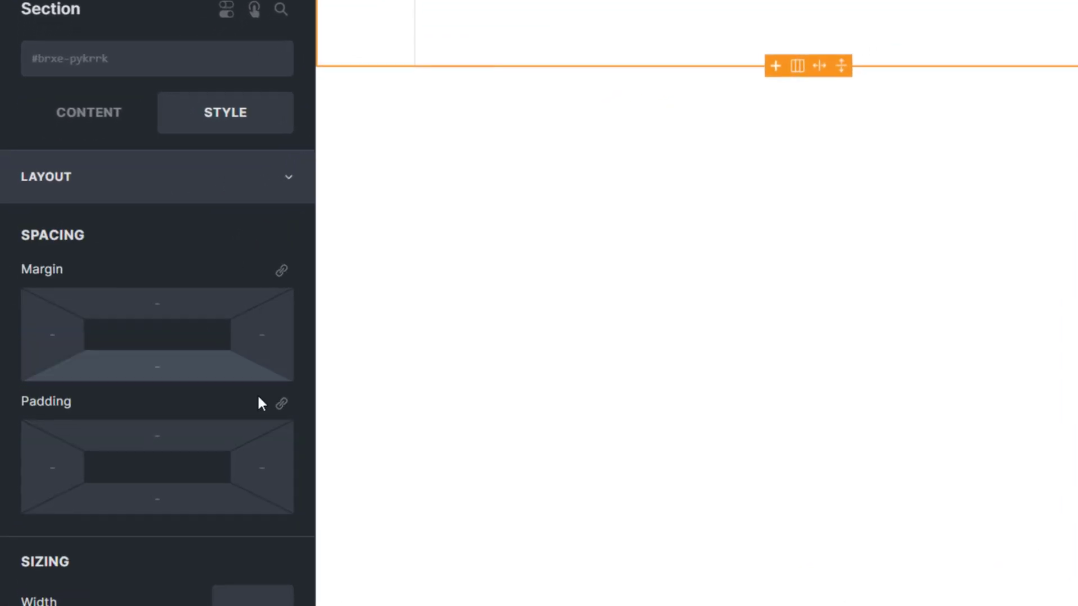
click(101, 383)
text(8rem)
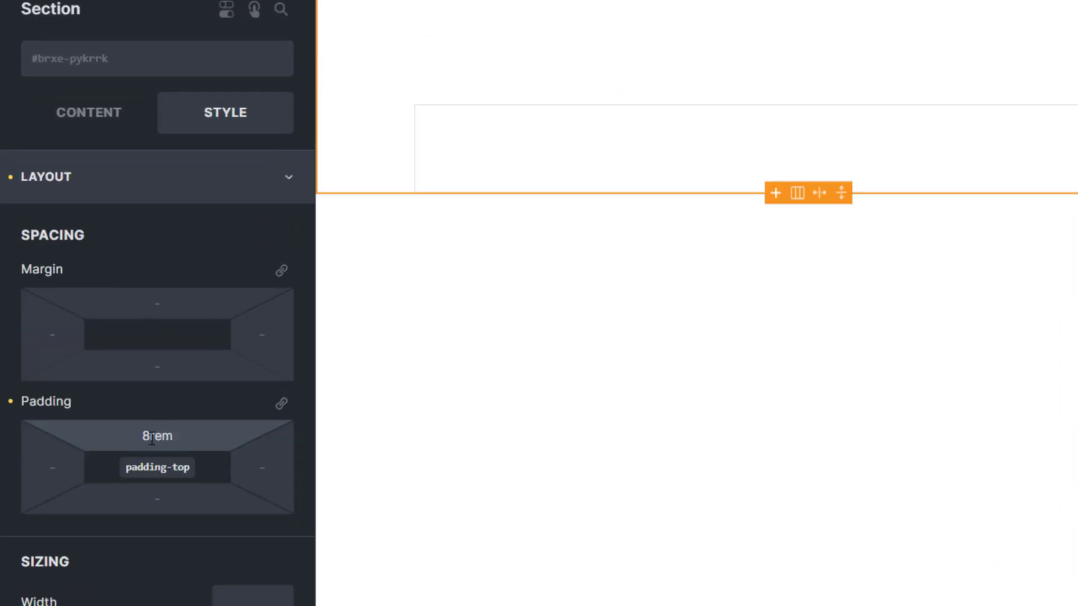
click(162, 508)
text(8rem)
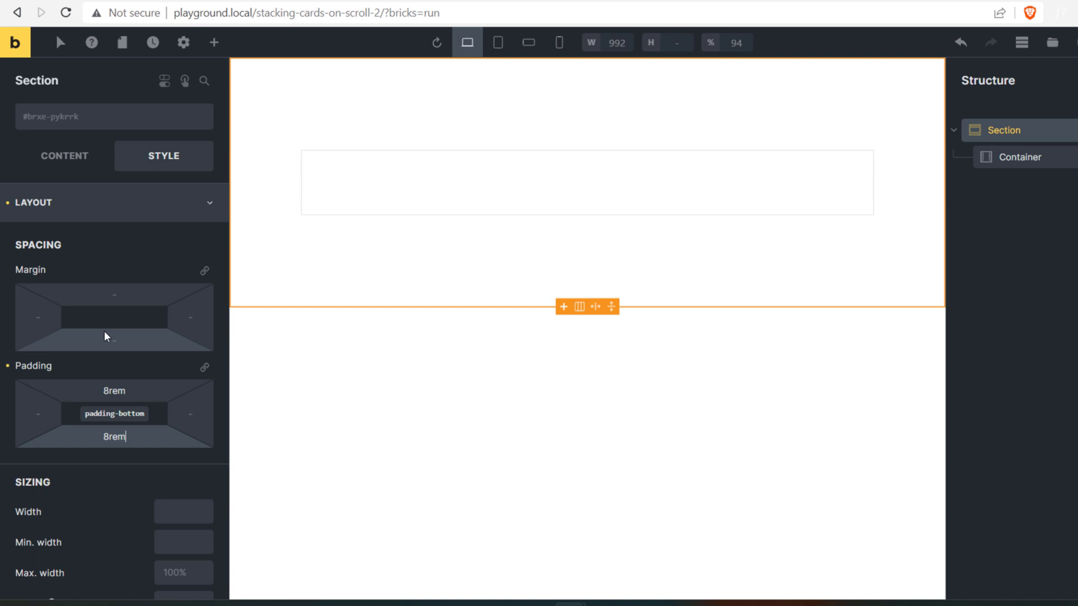
click(241, 191)
Set the section background to the Figma design's dark navy 121728.
click(133, 295)
click(185, 313)
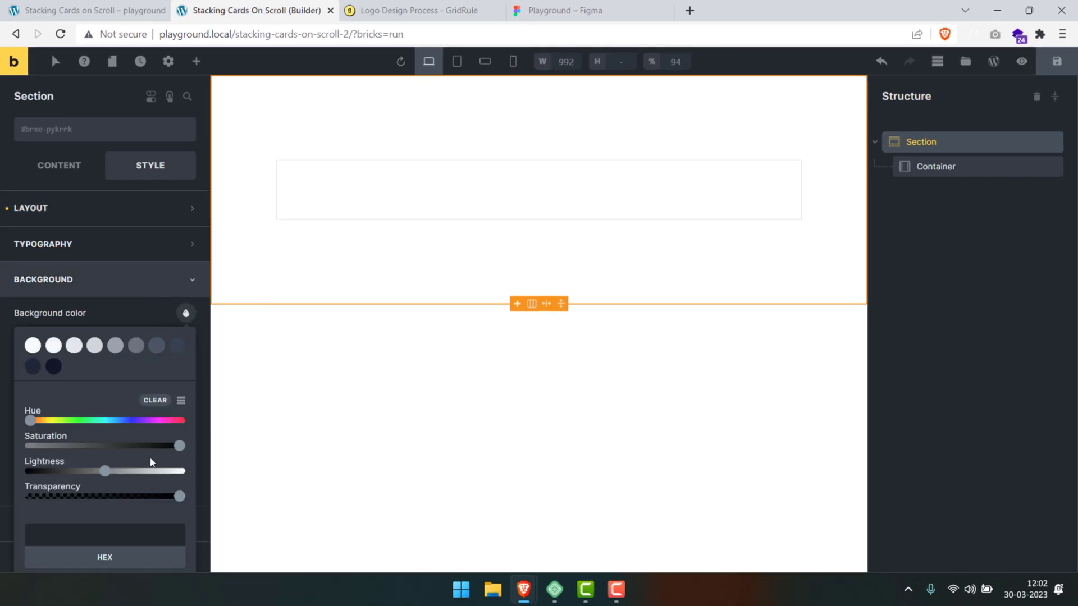
click(625, 12)
click(202, 184)
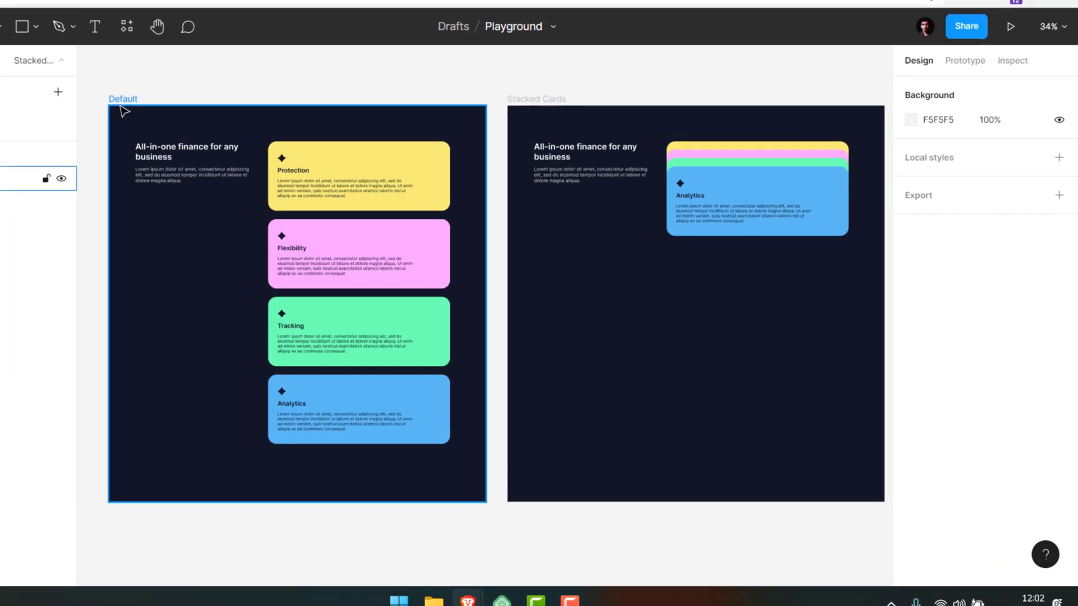
click(884, 455)
key(ctrl+c)
click(252, 10)
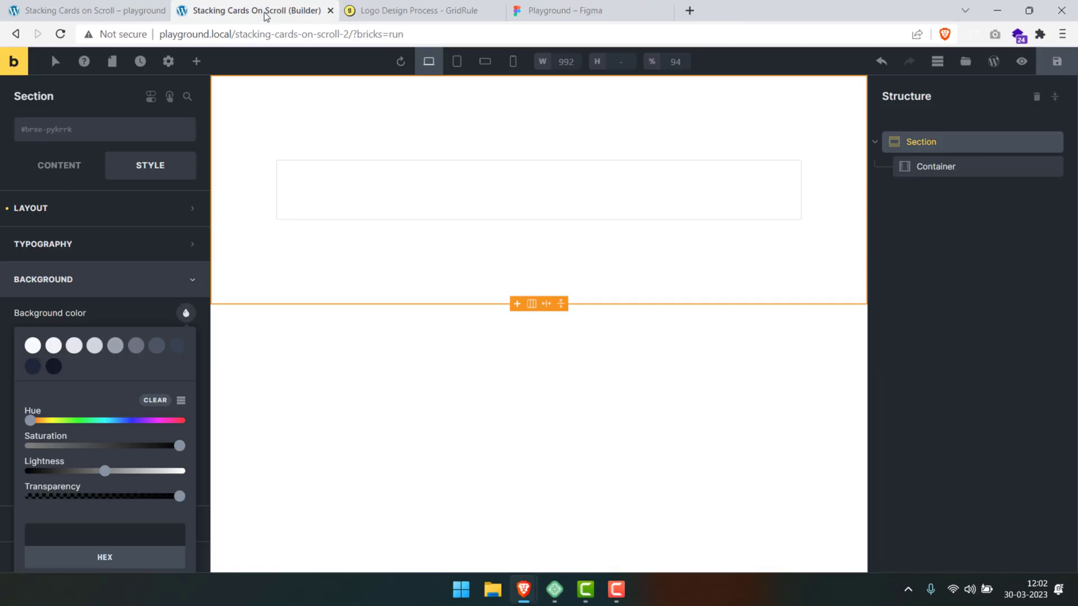
click(138, 559)
key(ctrl+v)
click(207, 233)
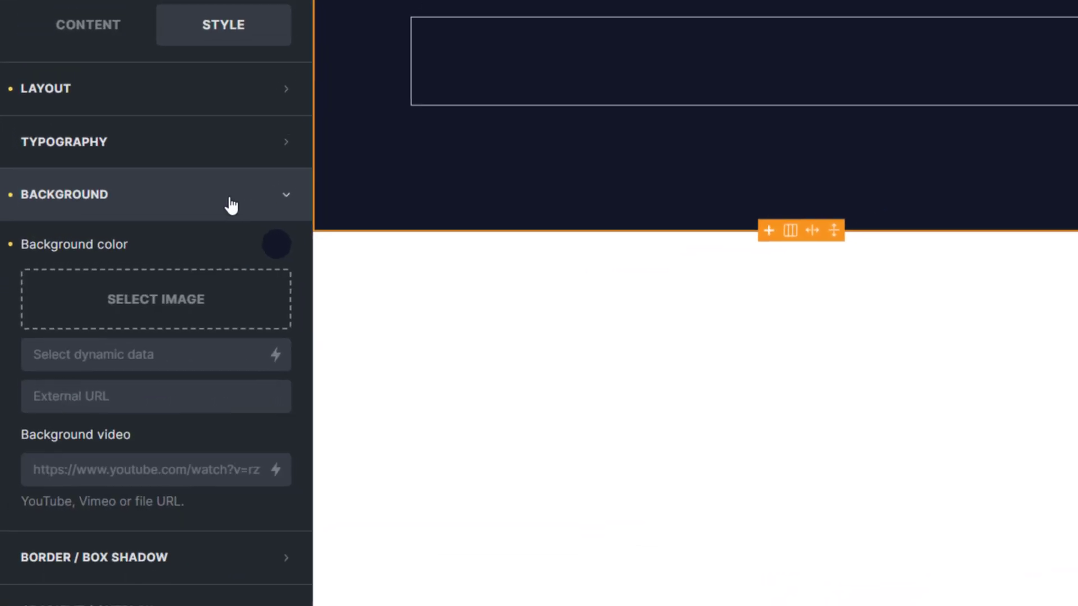
click(498, 348)
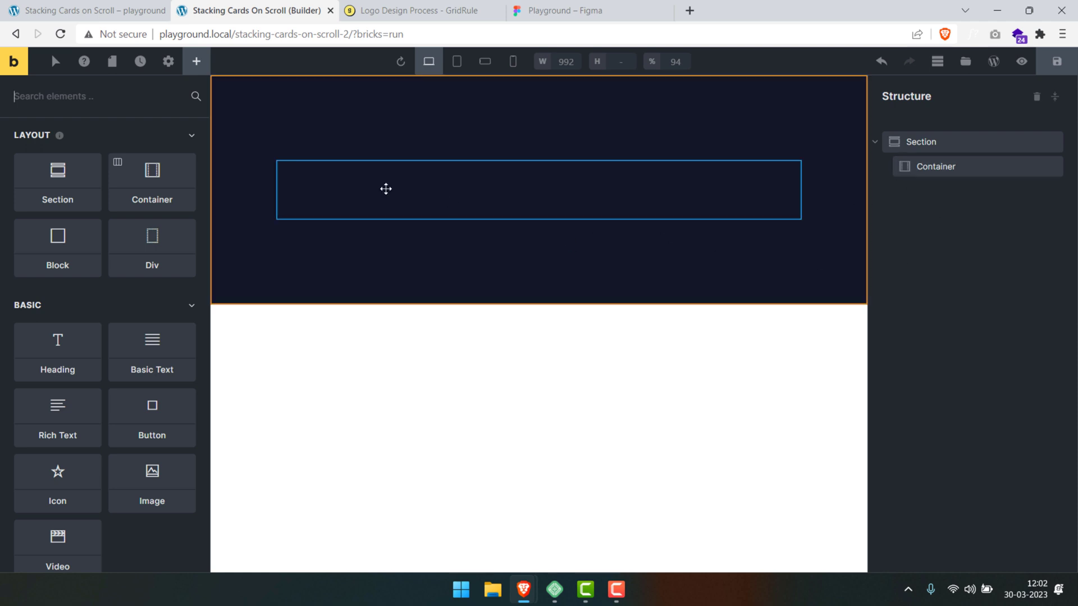
Rename the container to Grid and set display grid, columns 1fr 2fr, gap 4rem.
double_click(941, 168)
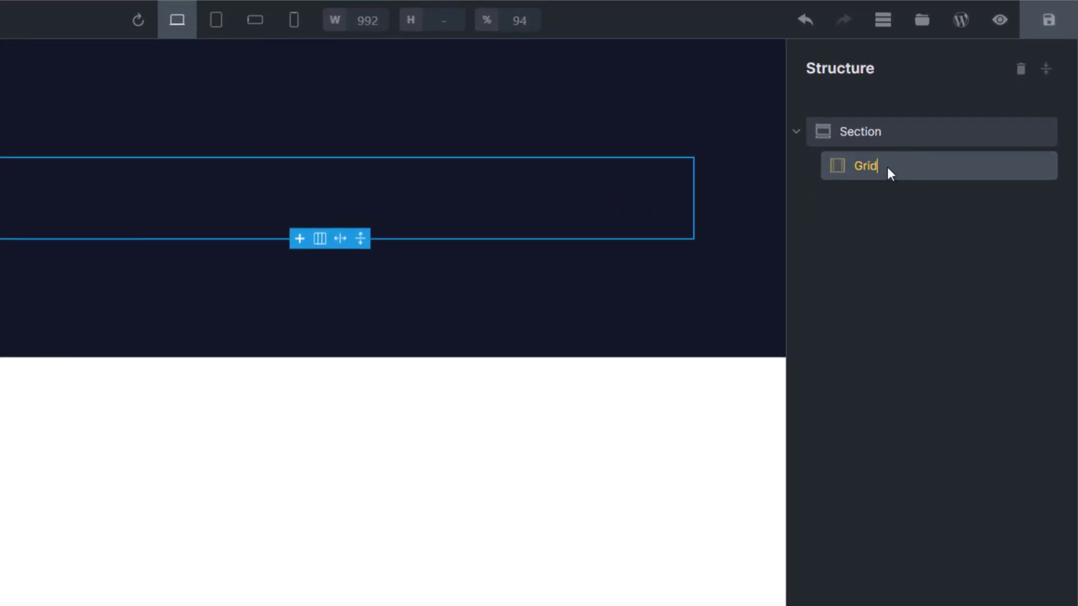
text(Grid)
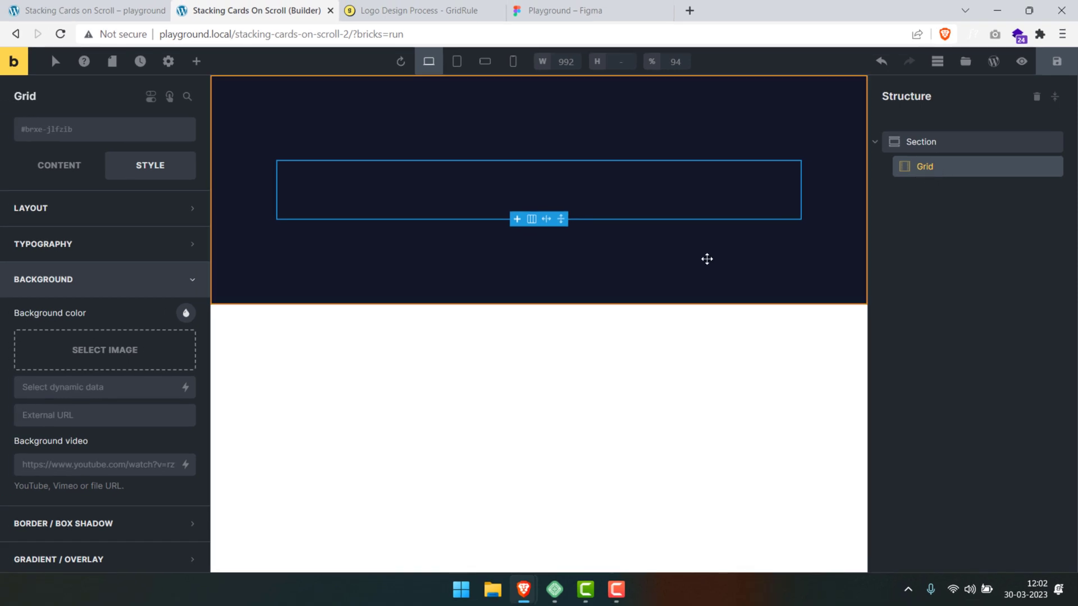
click(60, 165)
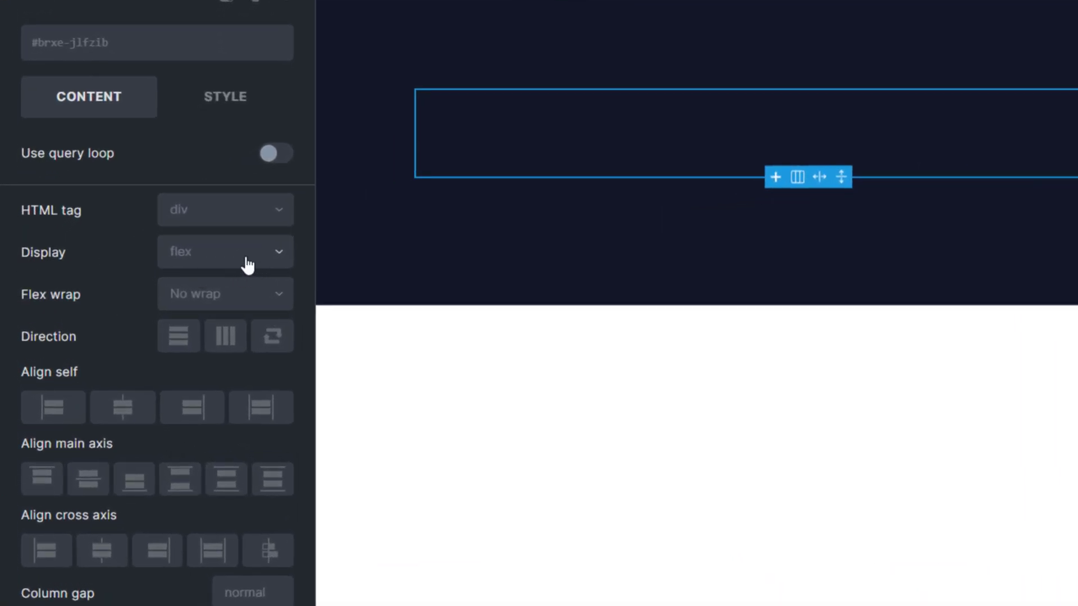
click(247, 265)
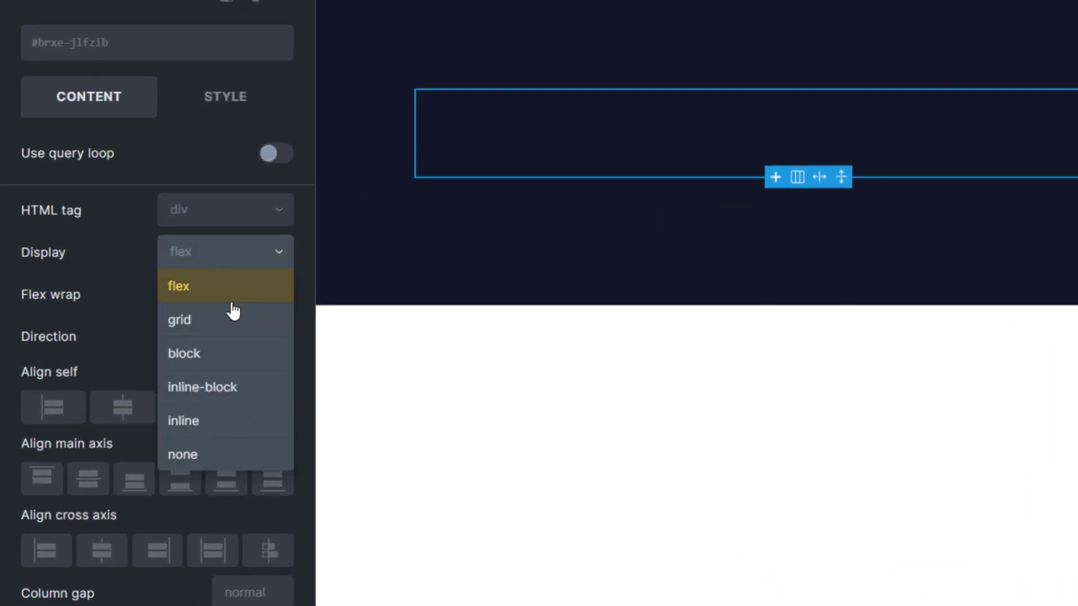
click(209, 329)
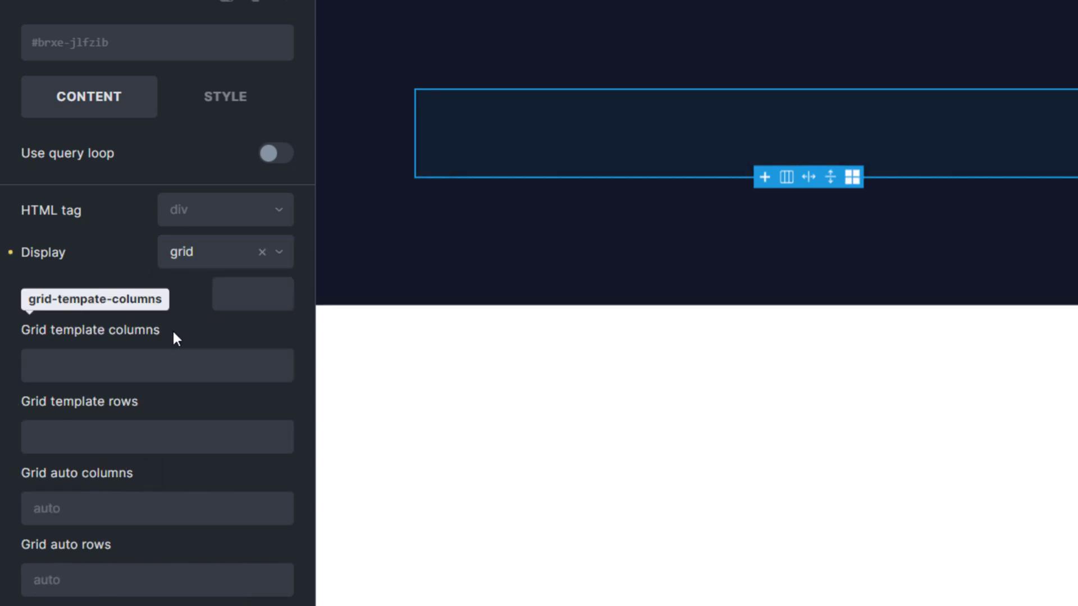
click(161, 362)
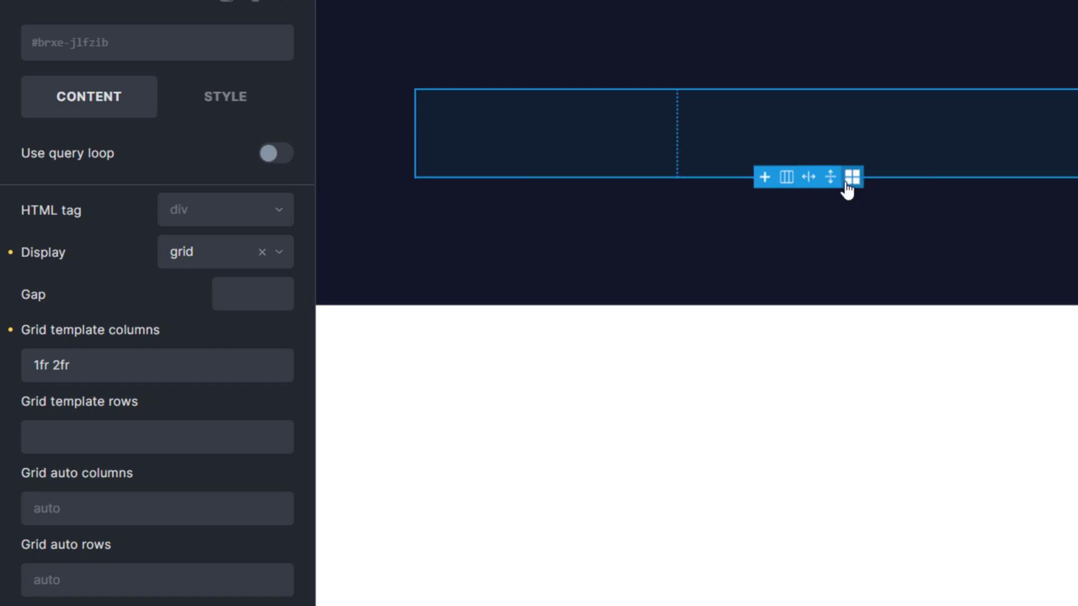
click(259, 293)
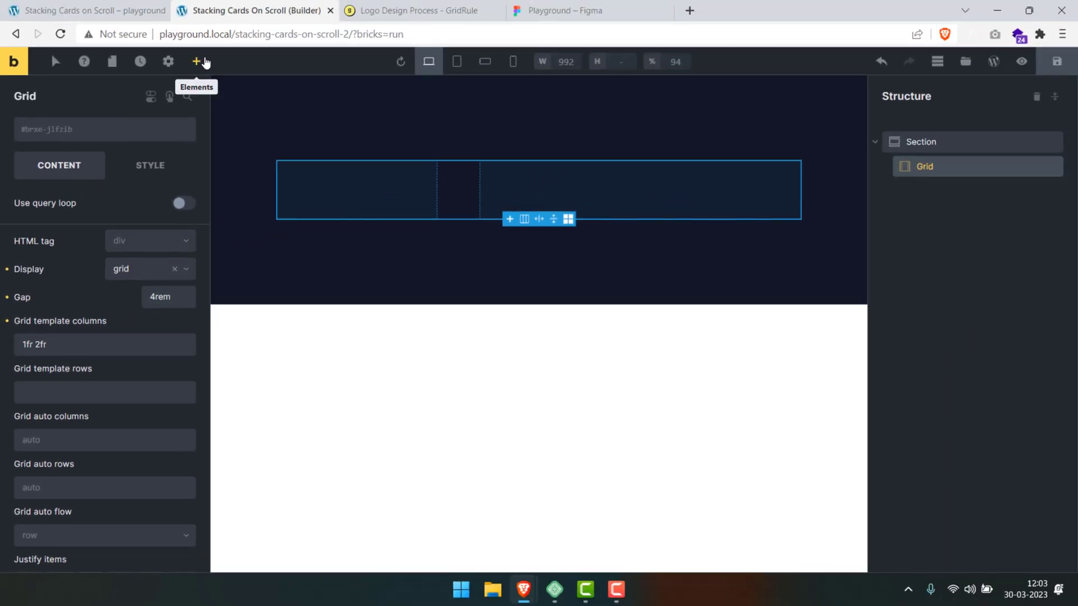
Add two divs to the Grid named Heading Wrapper and Cards Wrapper.
click(205, 63)
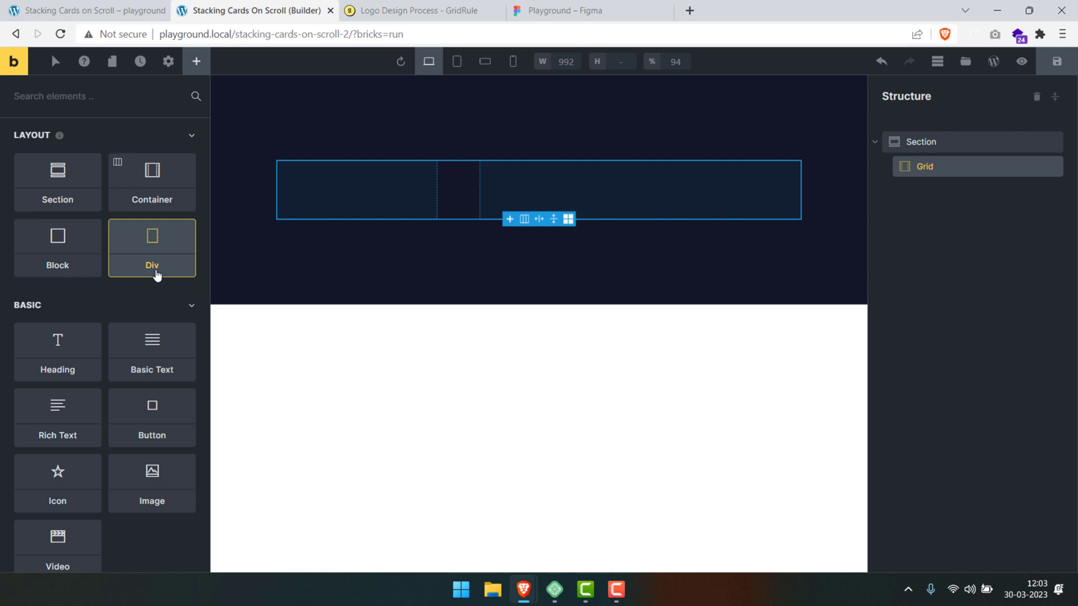
click(155, 274)
click(154, 274)
click(924, 192)
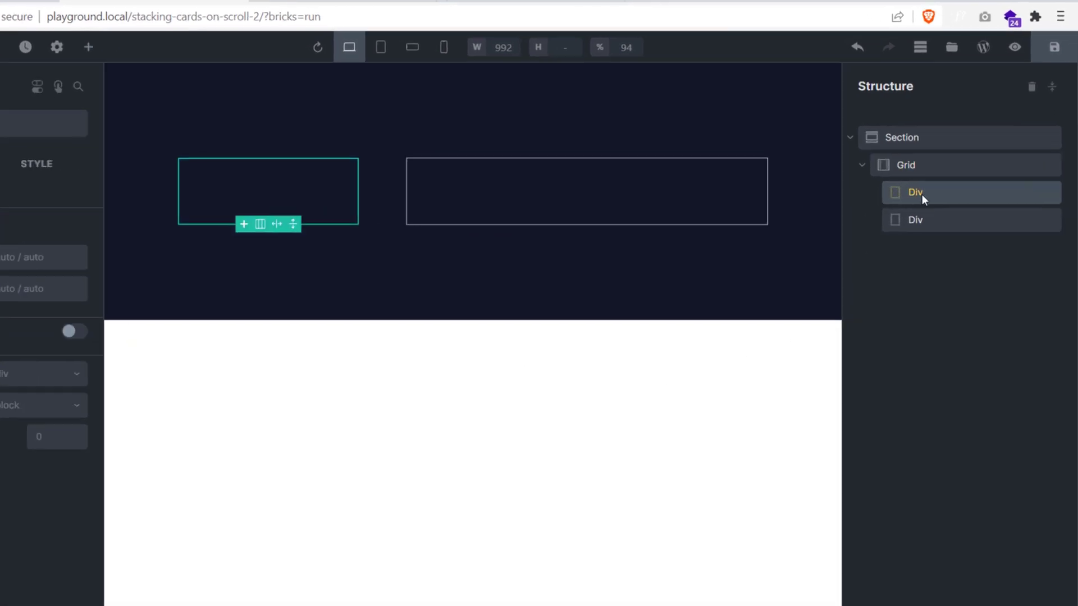
double_click(932, 191)
text(Heading Wrapper)
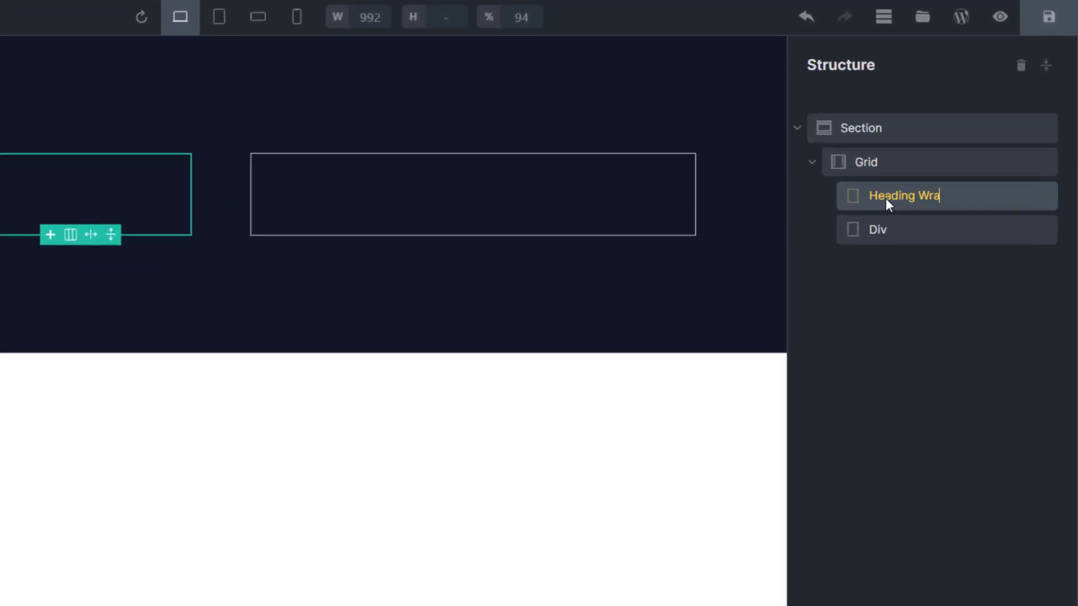
double_click(891, 236)
text(dards)
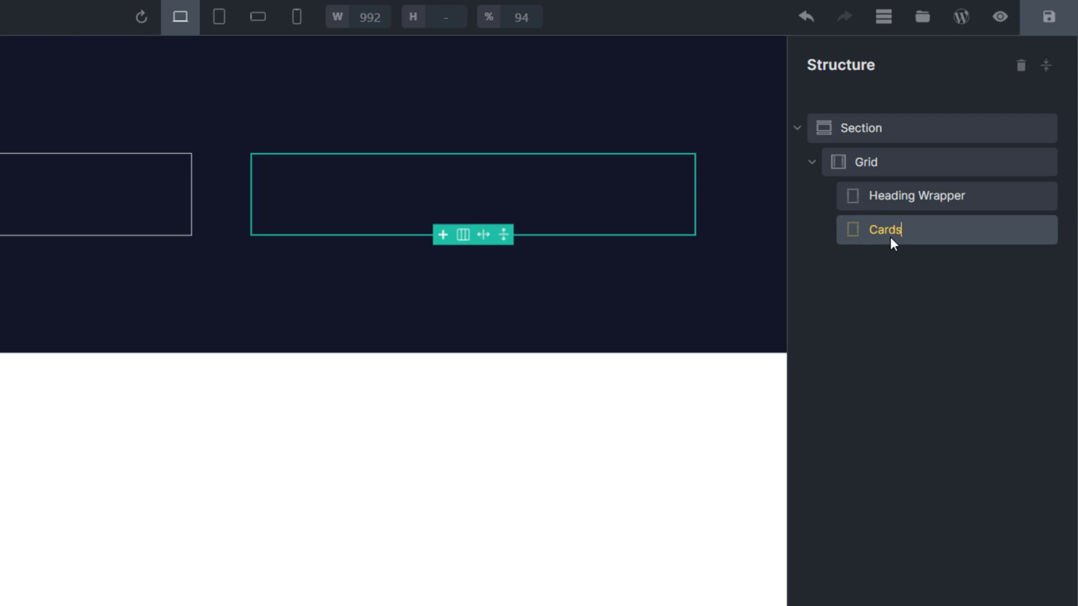
text( Wrapper)
key(Return)
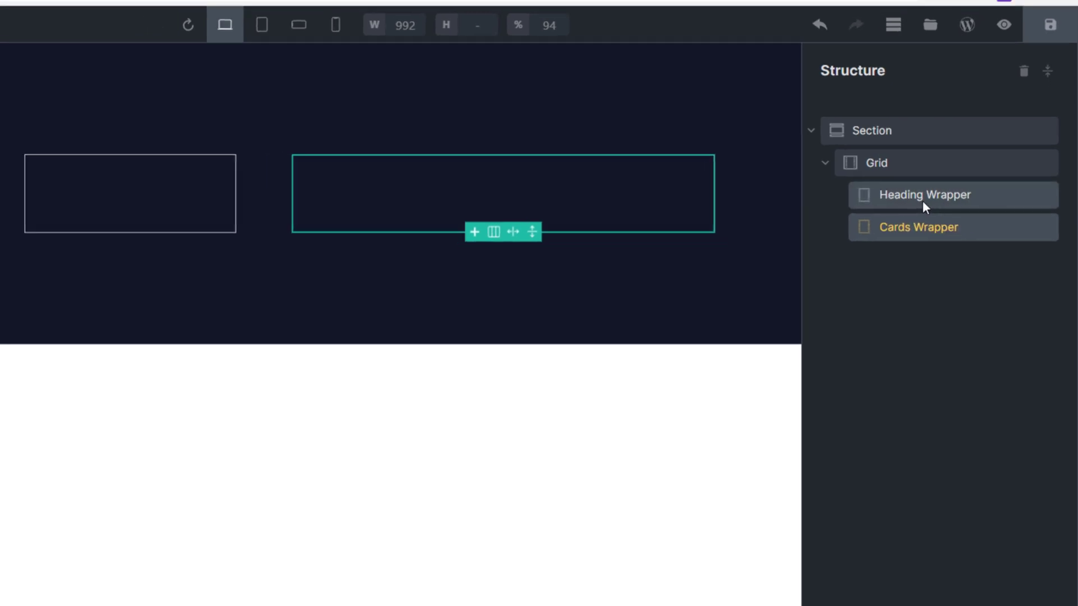
Inside Heading Wrapper, add a div named Heading containing a Heading and a Basic Text element.
click(922, 200)
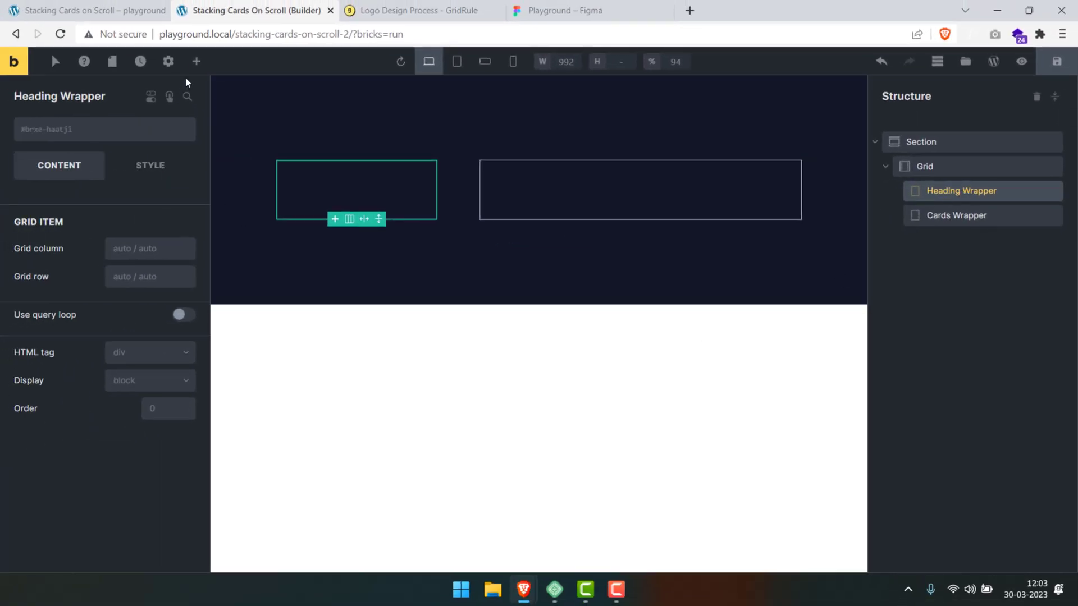
click(196, 61)
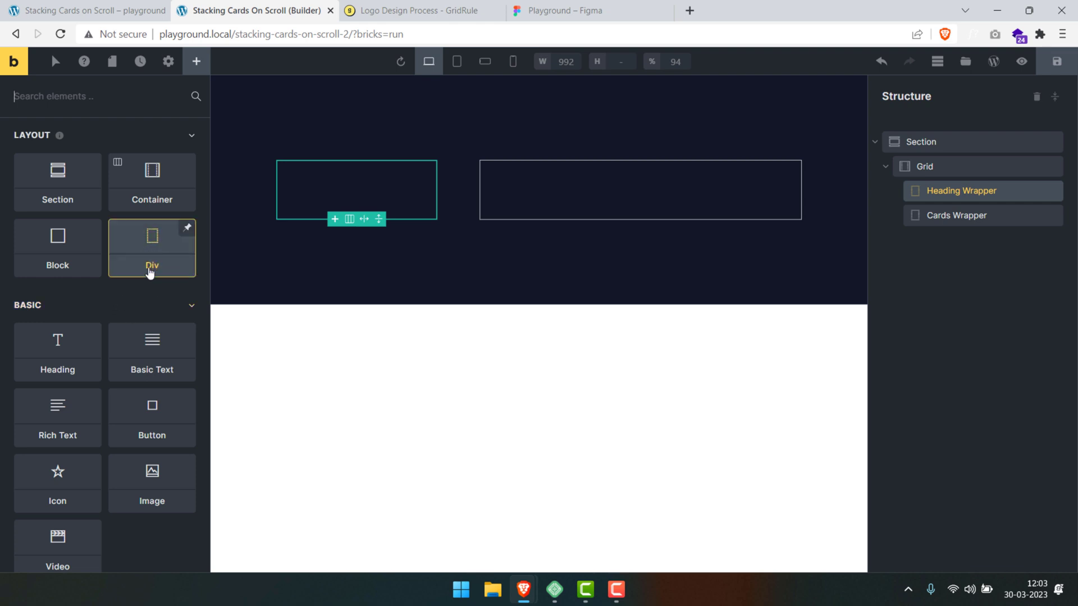
click(150, 273)
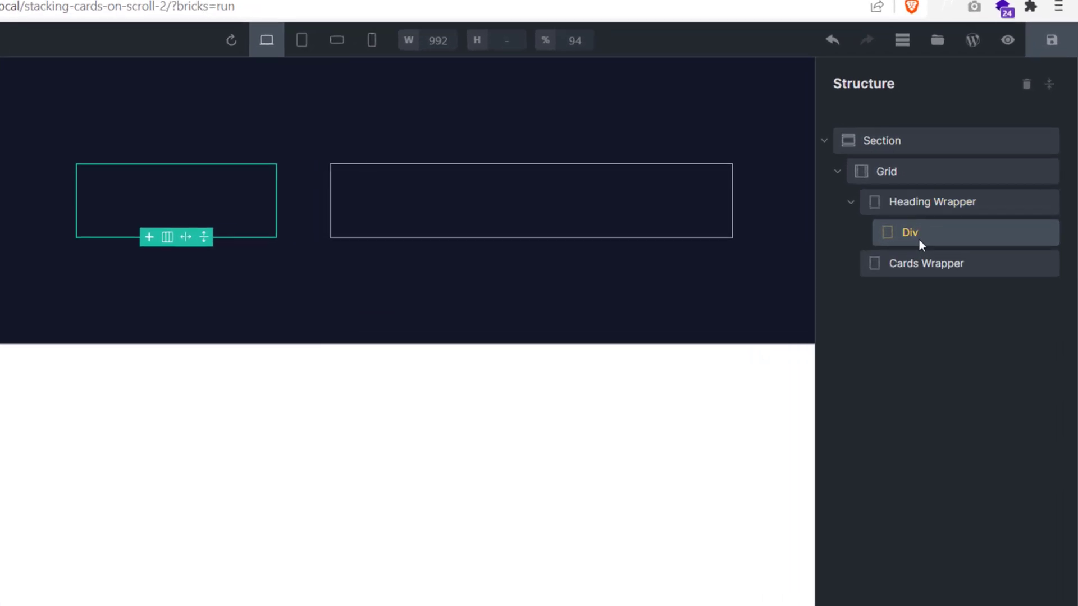
double_click(944, 215)
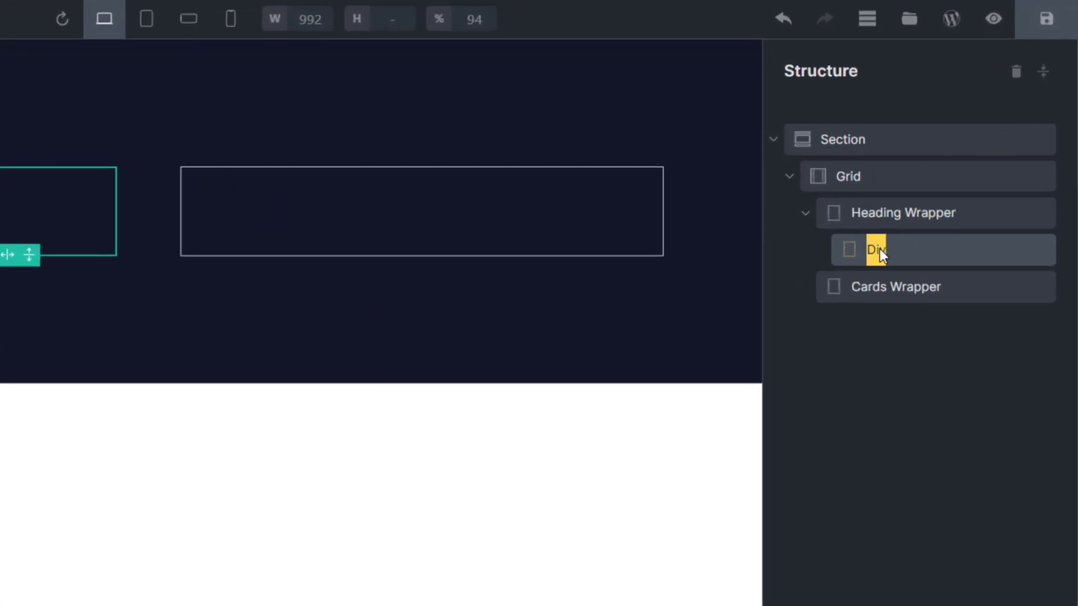
text(Heading)
key(Return)
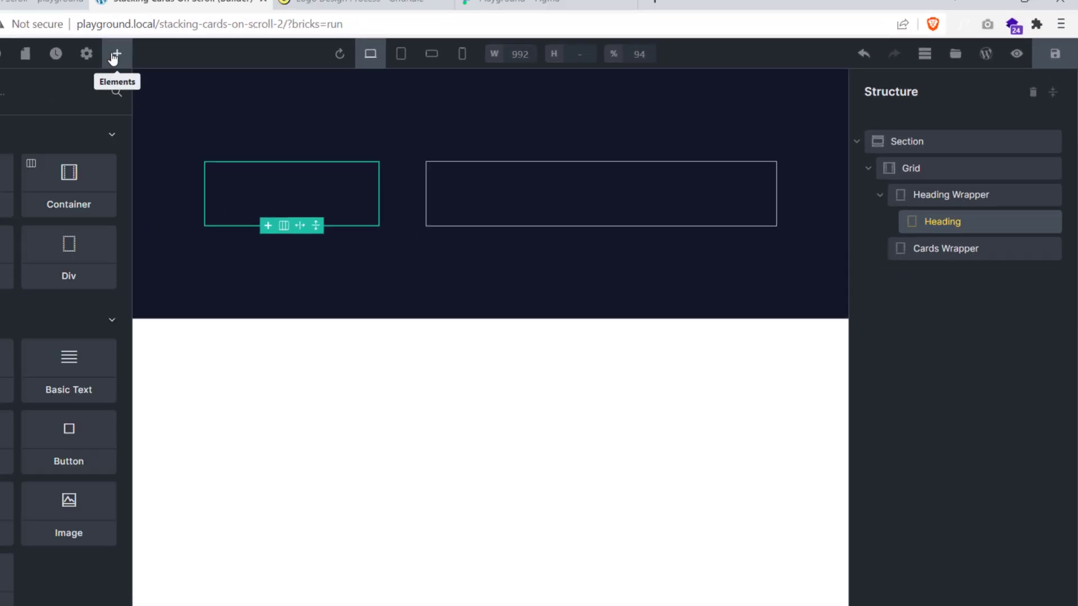
click(75, 374)
click(173, 371)
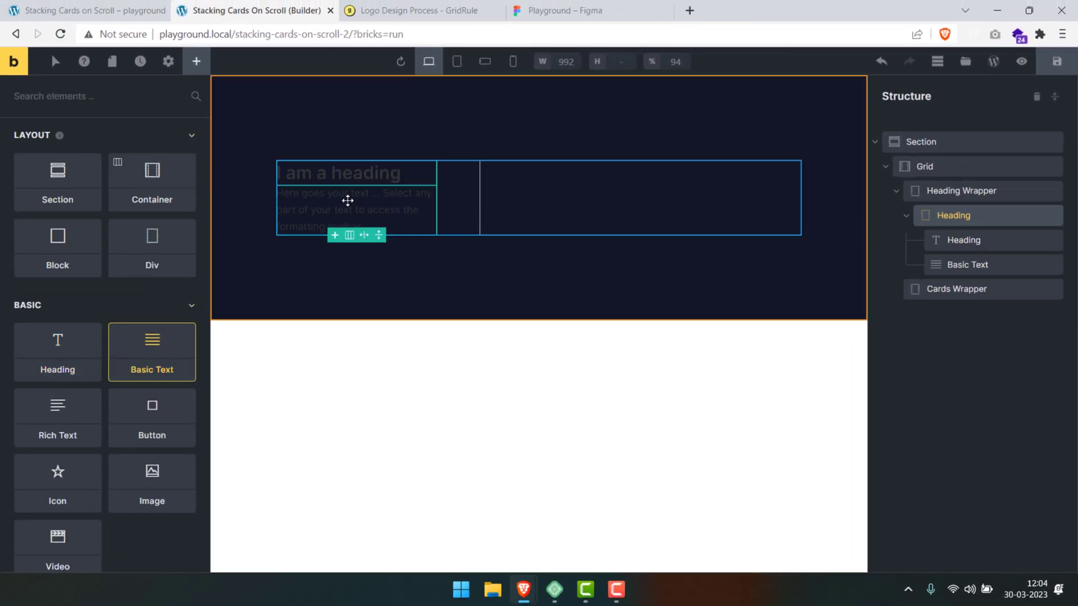
click(580, 16)
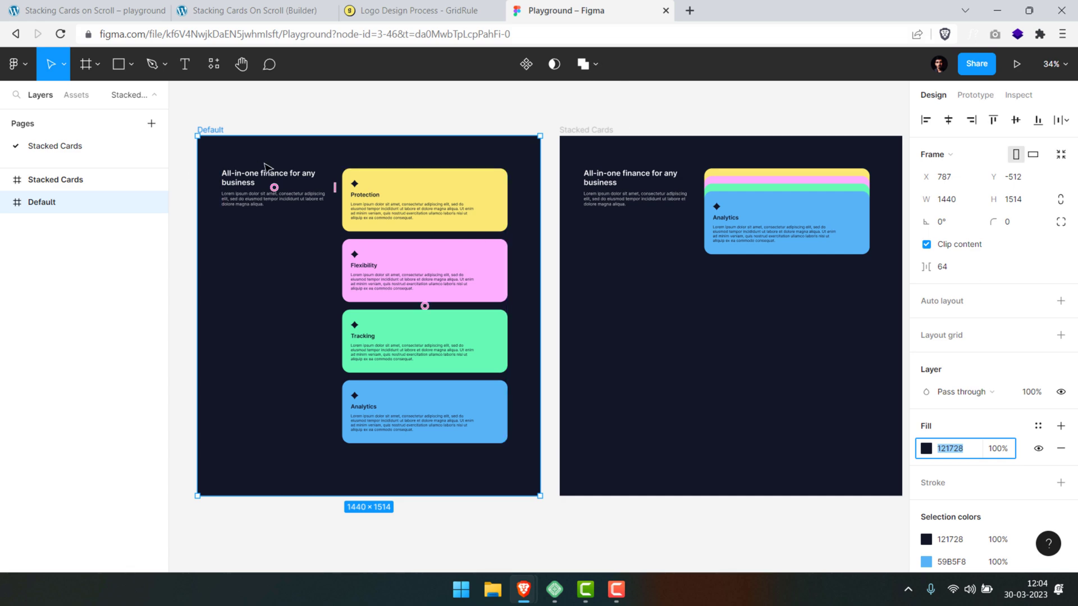
Paste the Figma heading text into the Heading element and make it an h2.
scroll(356, 200, up, 5)
double_click(356, 200)
double_click(354, 197)
key(ctrl+c)
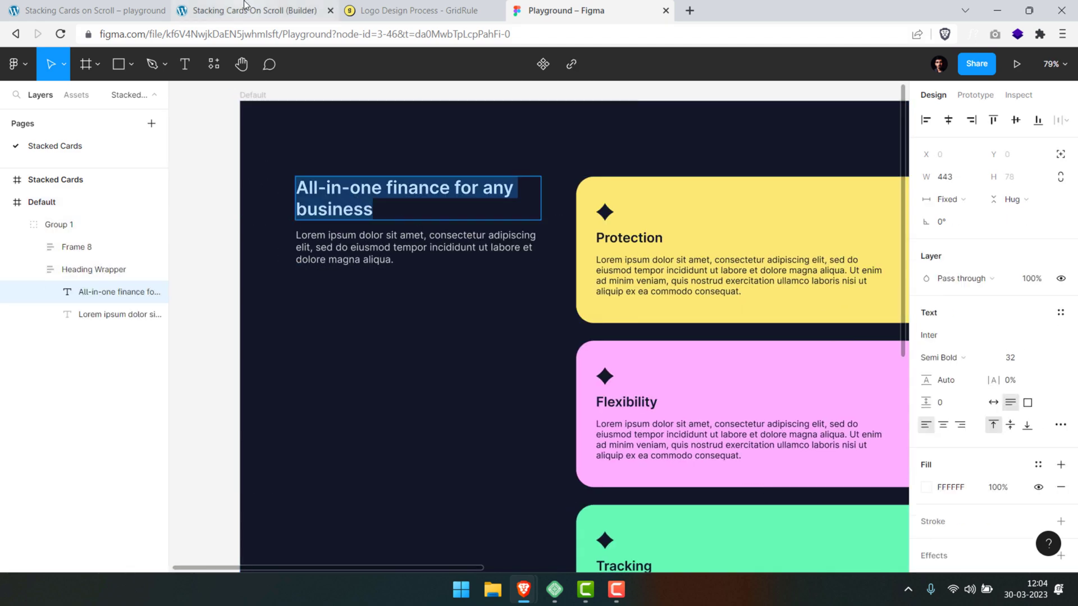
click(250, 10)
double_click(296, 175)
triple_click(84, 207)
key(ctrl+v)
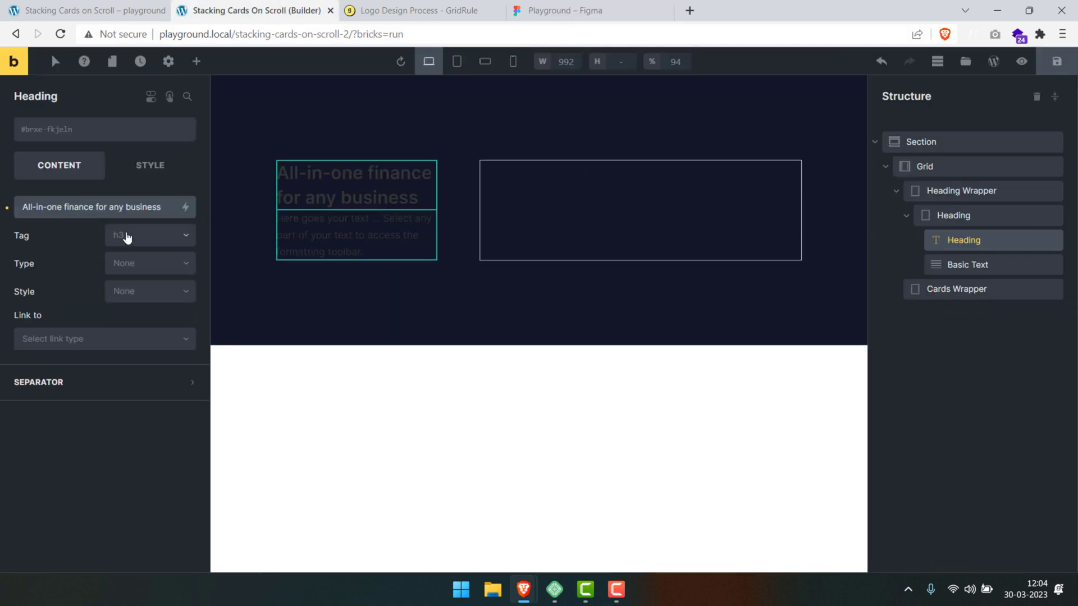
click(150, 235)
click(129, 280)
Paste the Figma lorem ipsum paragraph into the Basic Text element.
click(580, 14)
double_click(409, 242)
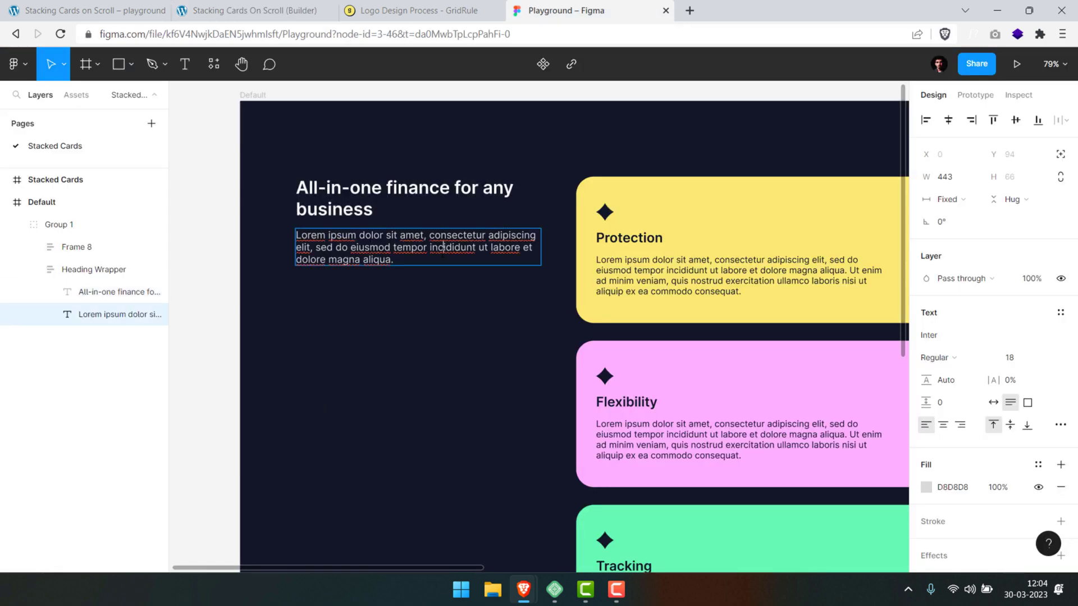
key(ctrl+a)
key(ctrl+c)
click(211, 14)
double_click(342, 272)
triple_click(84, 216)
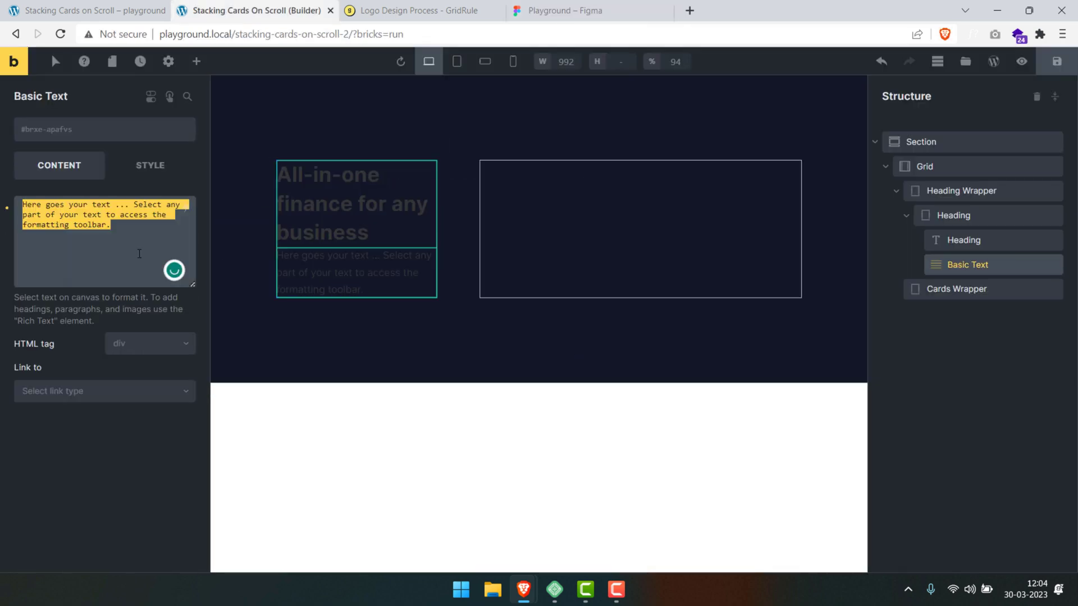
key(ctrl+v)
Style the heading with a 2.5rem font size and white colour.
click(278, 242)
click(150, 165)
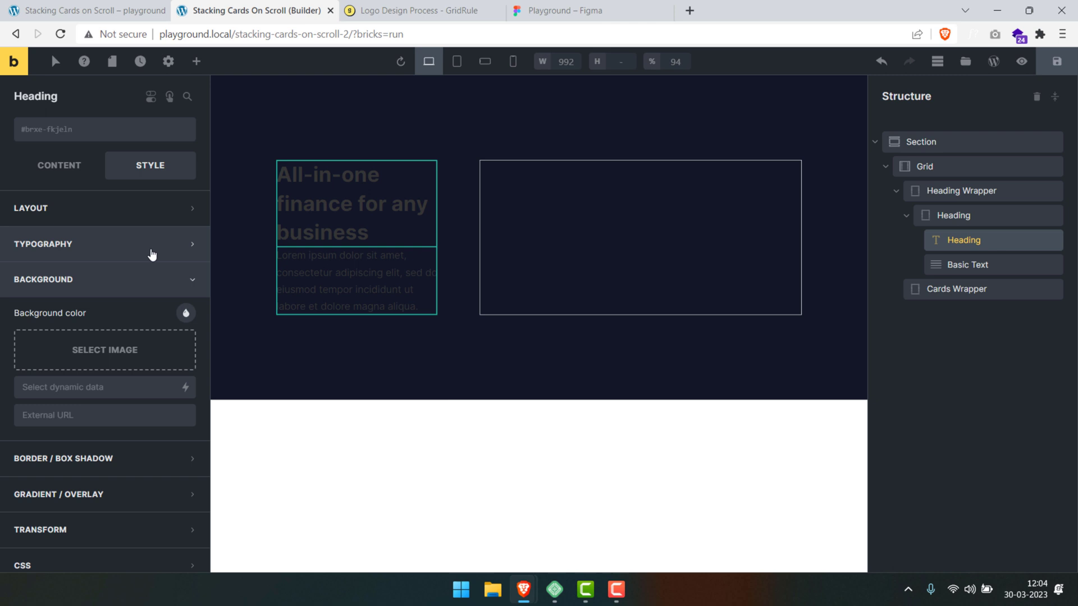
click(152, 244)
click(173, 302)
text(2.)
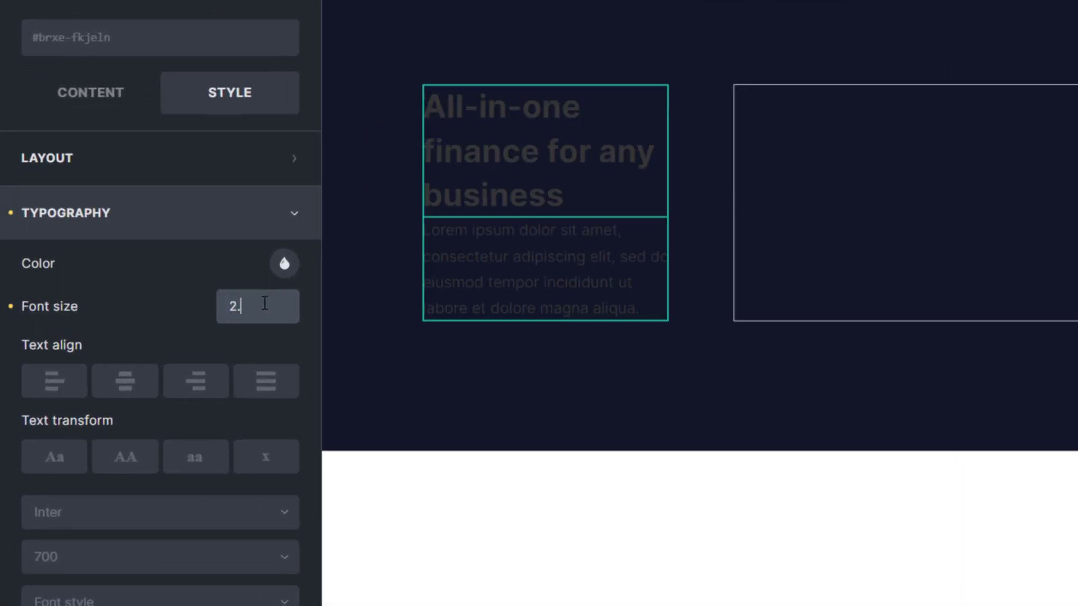
text(5rem)
click(285, 264)
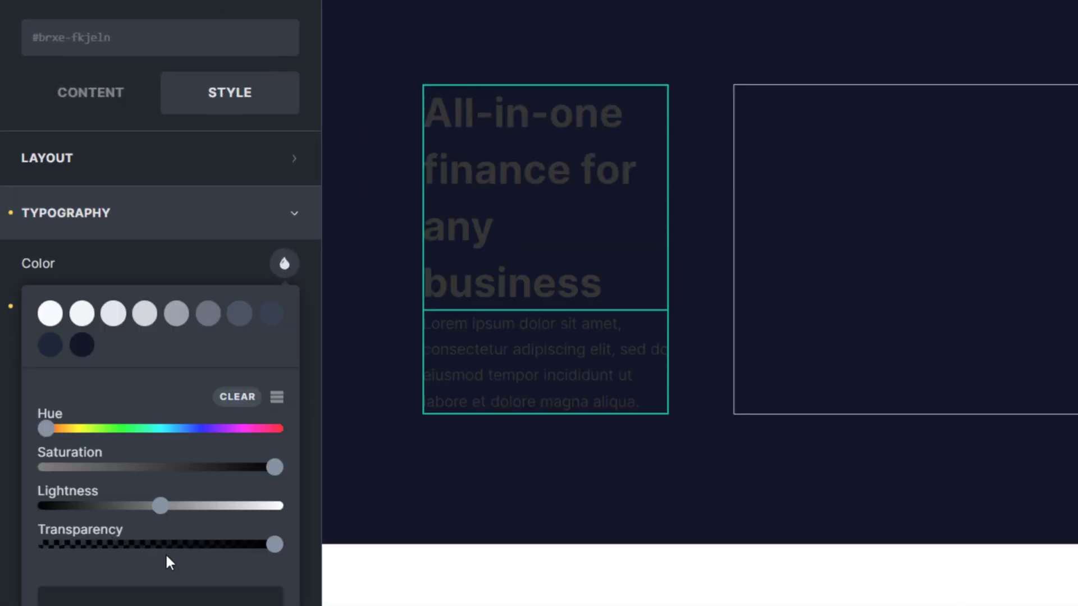
drag(166, 514, 351, 508)
Style the paragraph with a 1.125rem font size and white colour.
click(500, 349)
click(269, 306)
text(1)
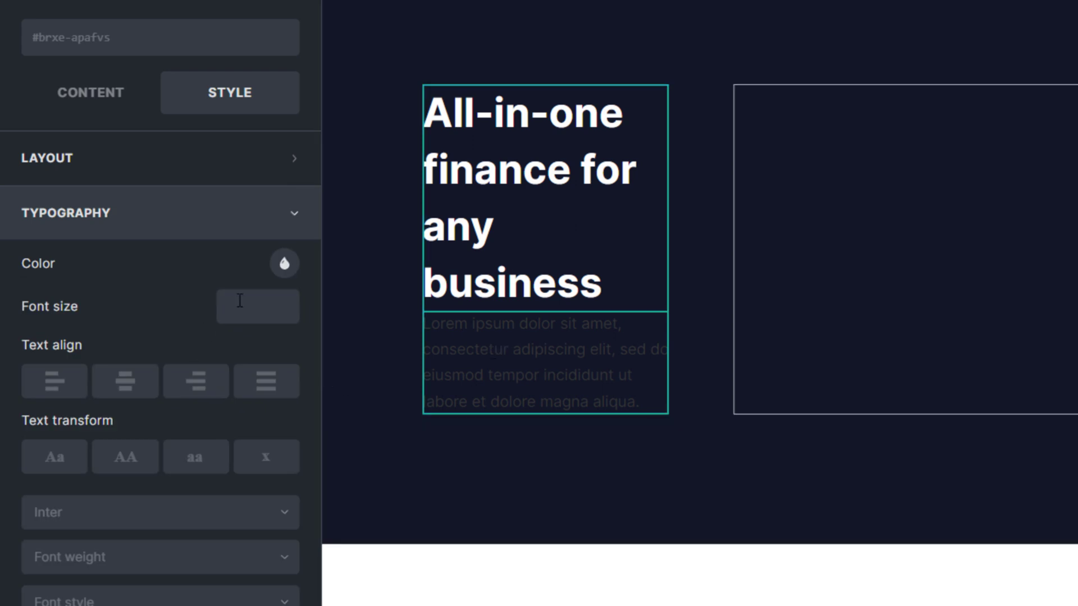
text(.125rem)
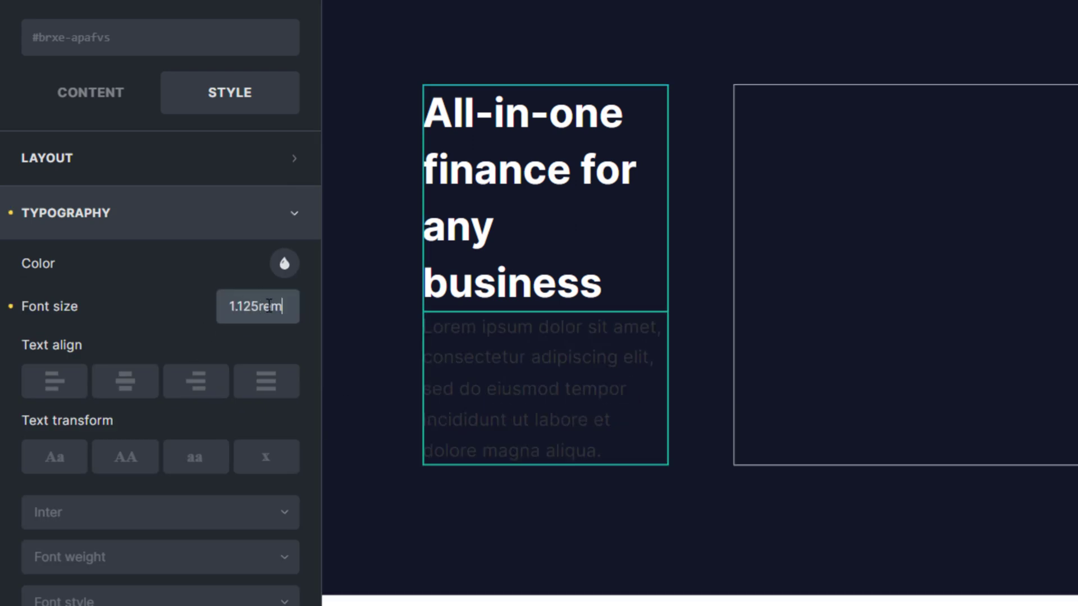
click(284, 264)
drag(159, 505, 366, 513)
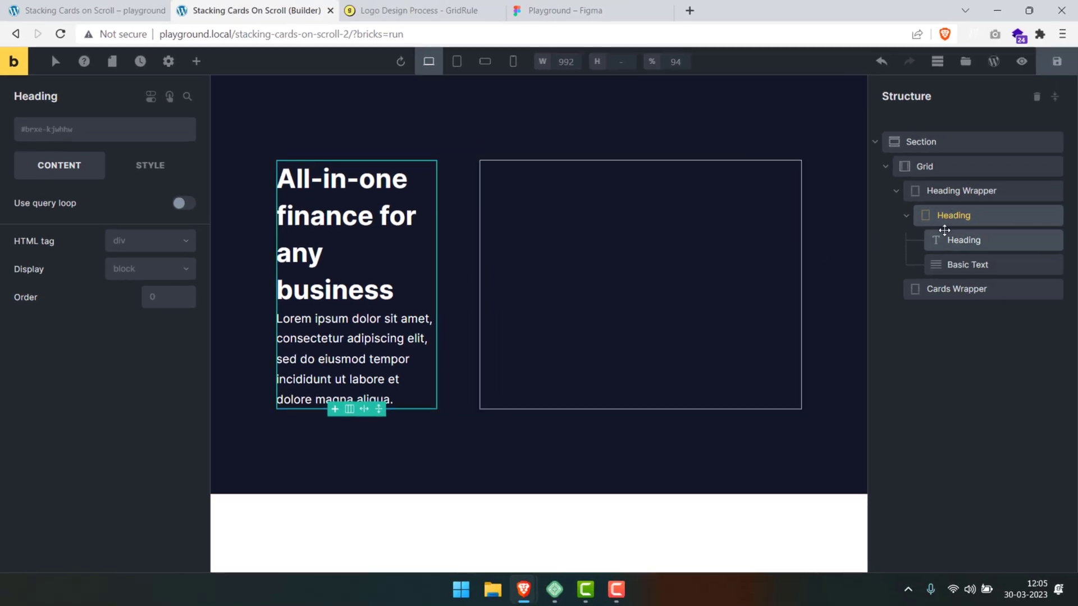
Set the Heading div to display flex, direction vertical, with a 1rem row gap.
click(160, 167)
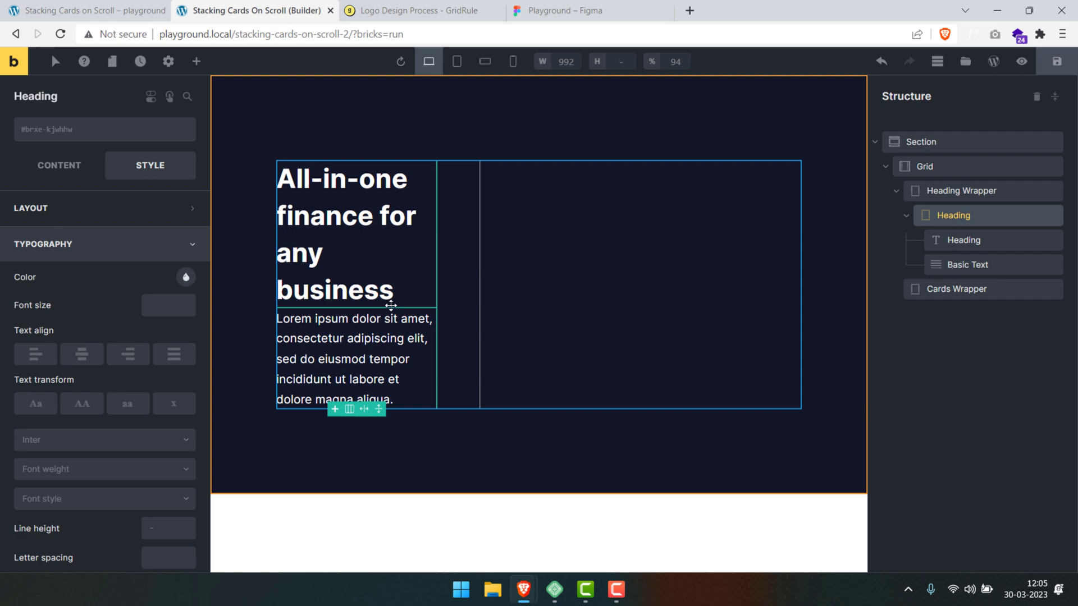
click(63, 166)
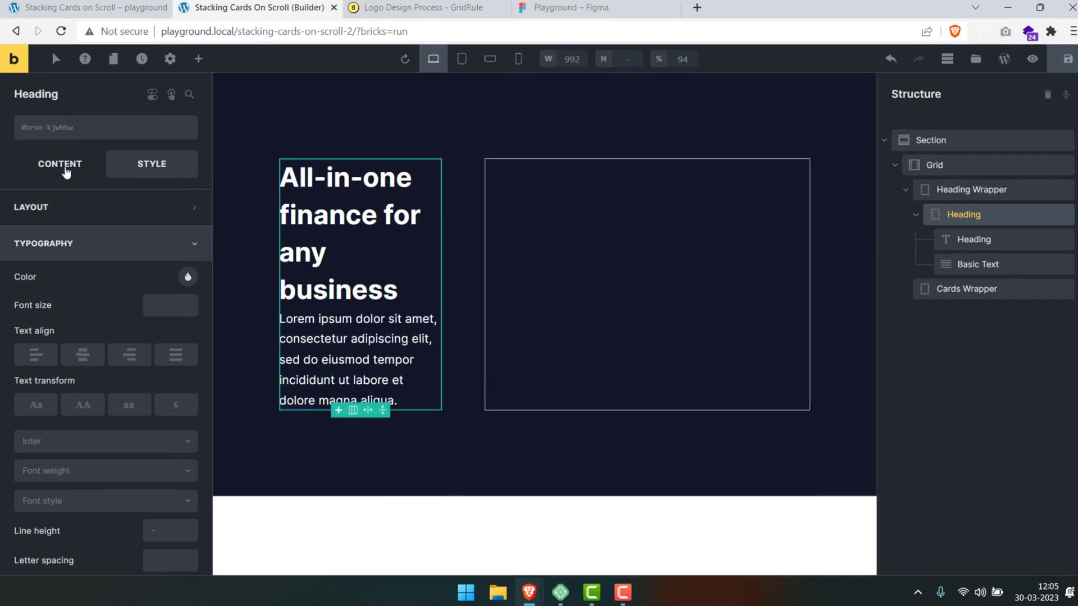
click(209, 257)
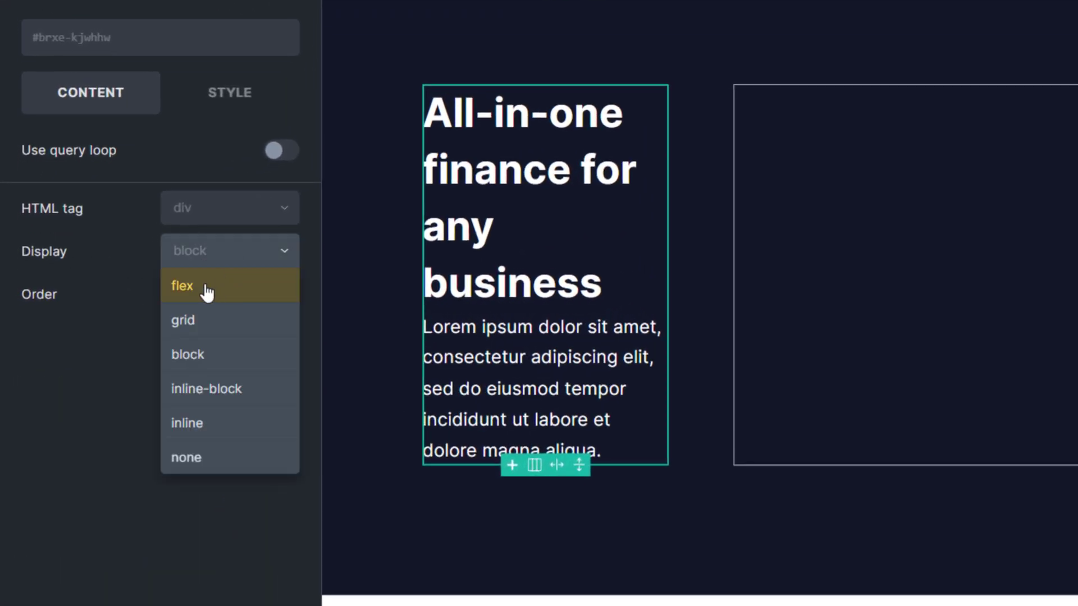
click(221, 291)
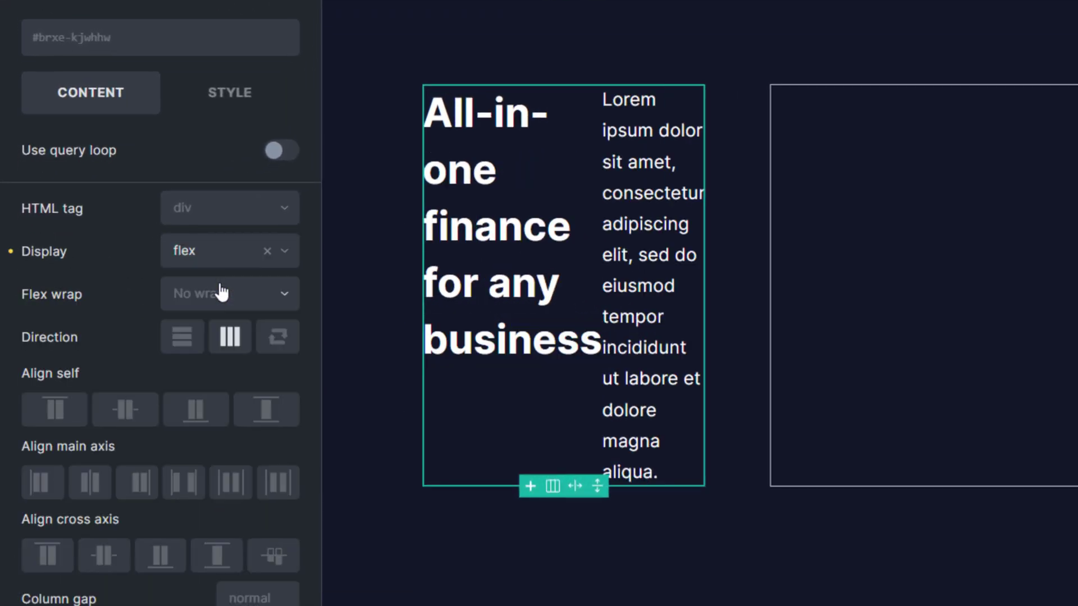
click(182, 348)
scroll(175, 377, down, 3)
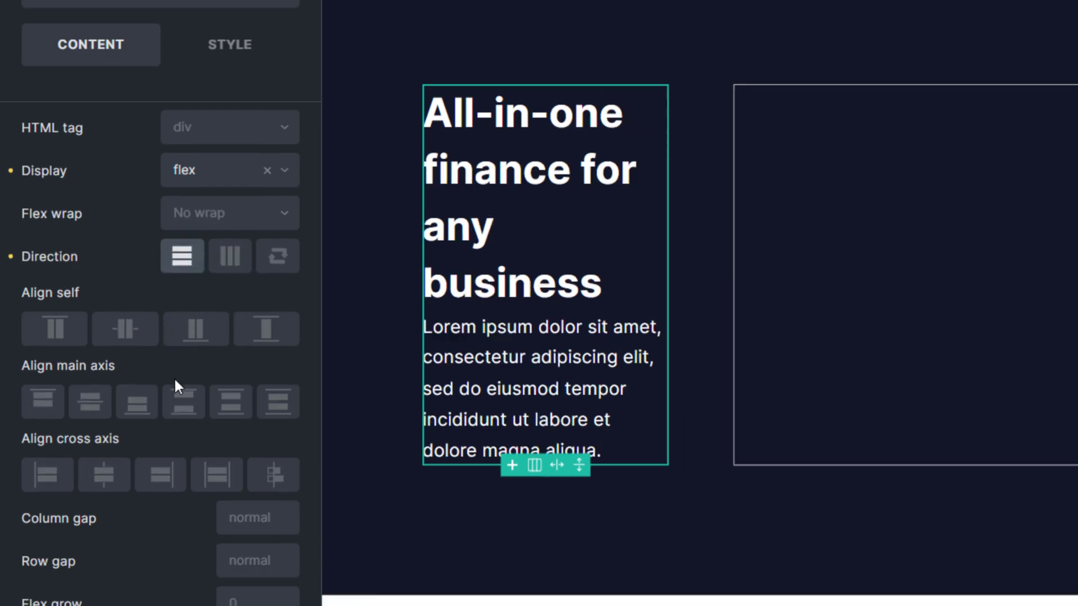
click(265, 506)
text(1r)
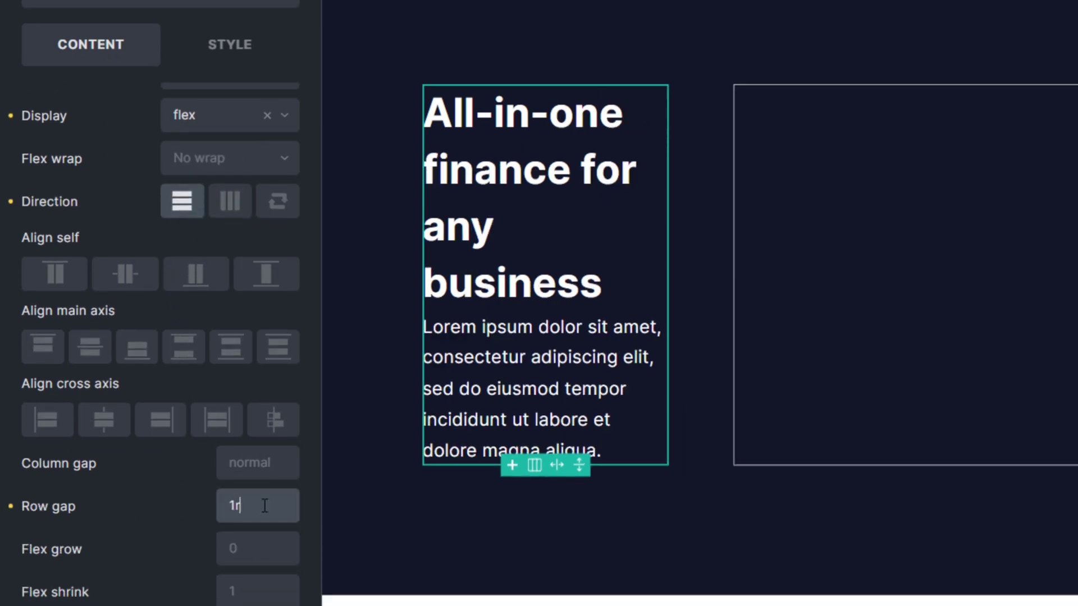
text(em)
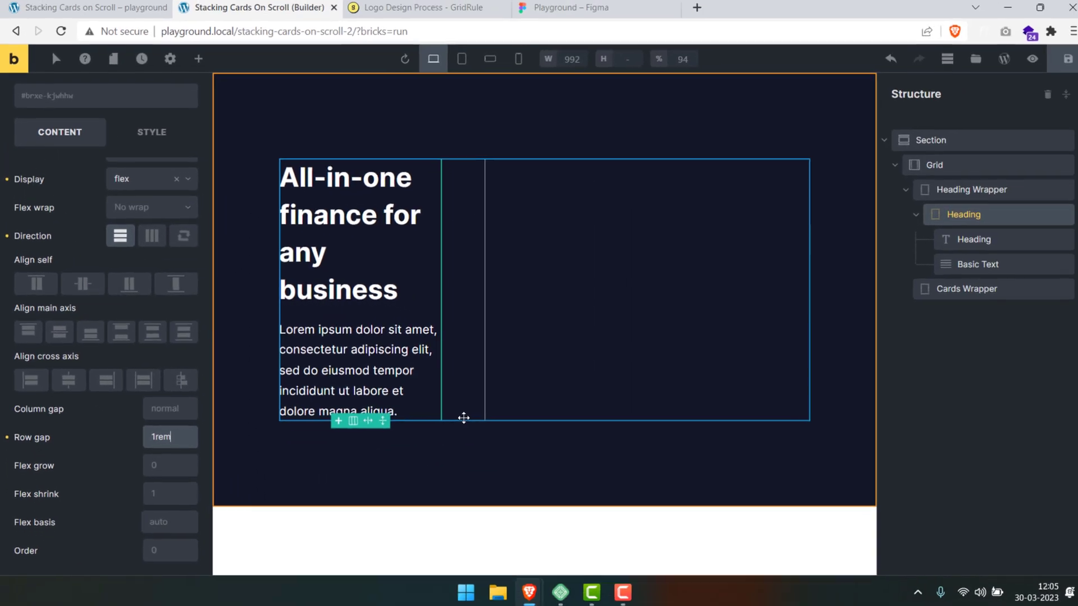
Add a card div inside Cards Wrapper and give it the global card--item class.
click(953, 300)
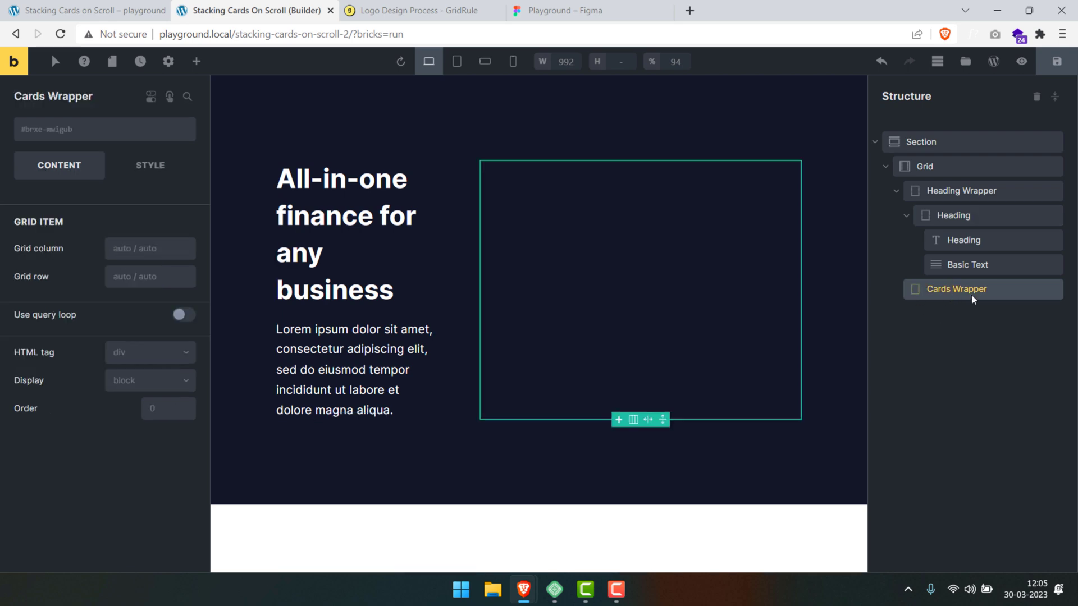
click(196, 61)
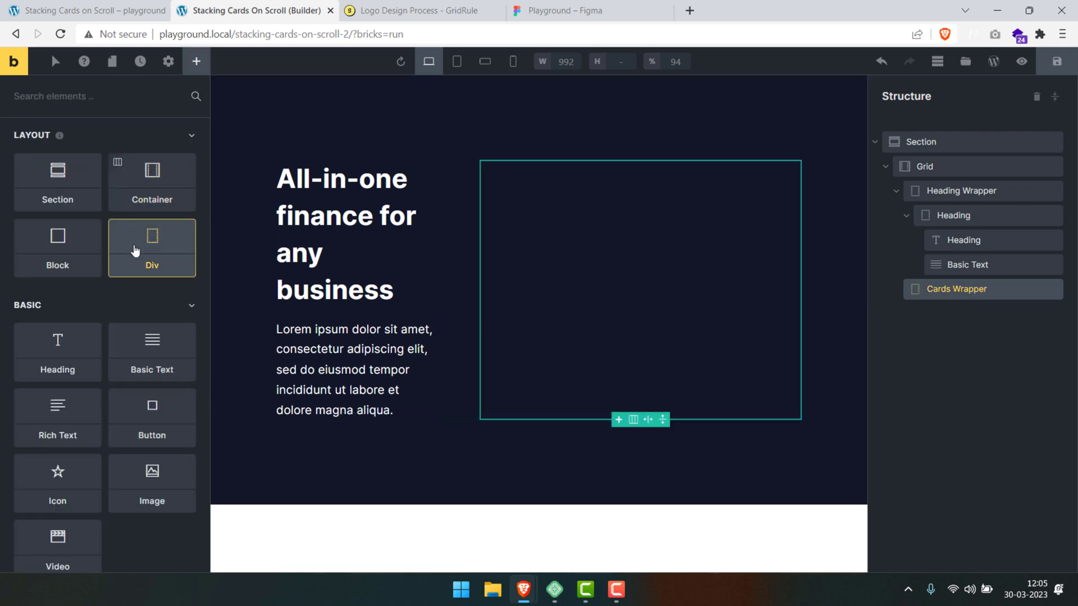
click(142, 247)
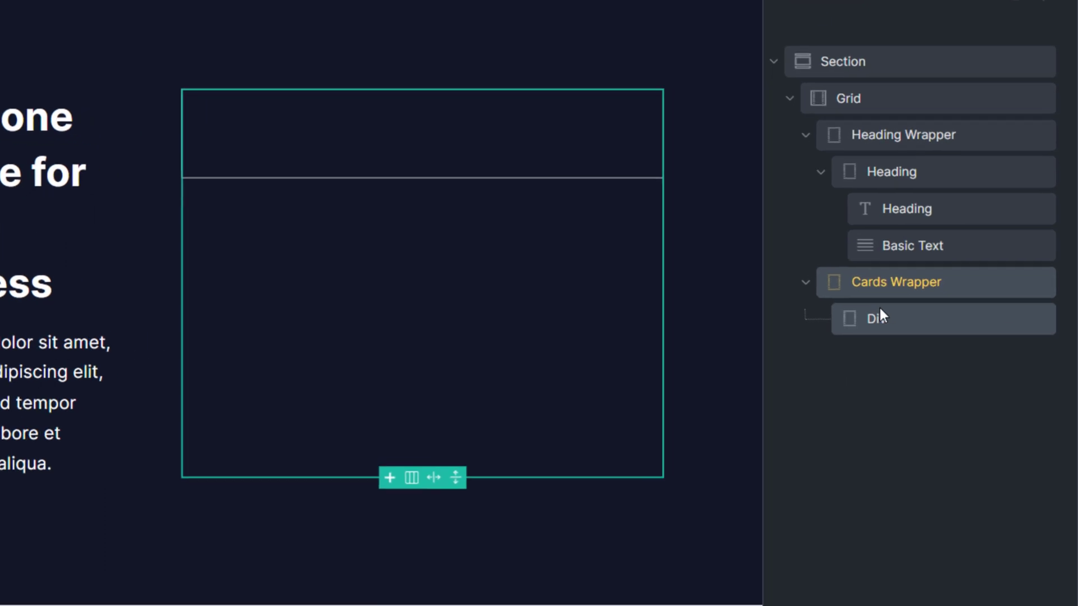
double_click(947, 314)
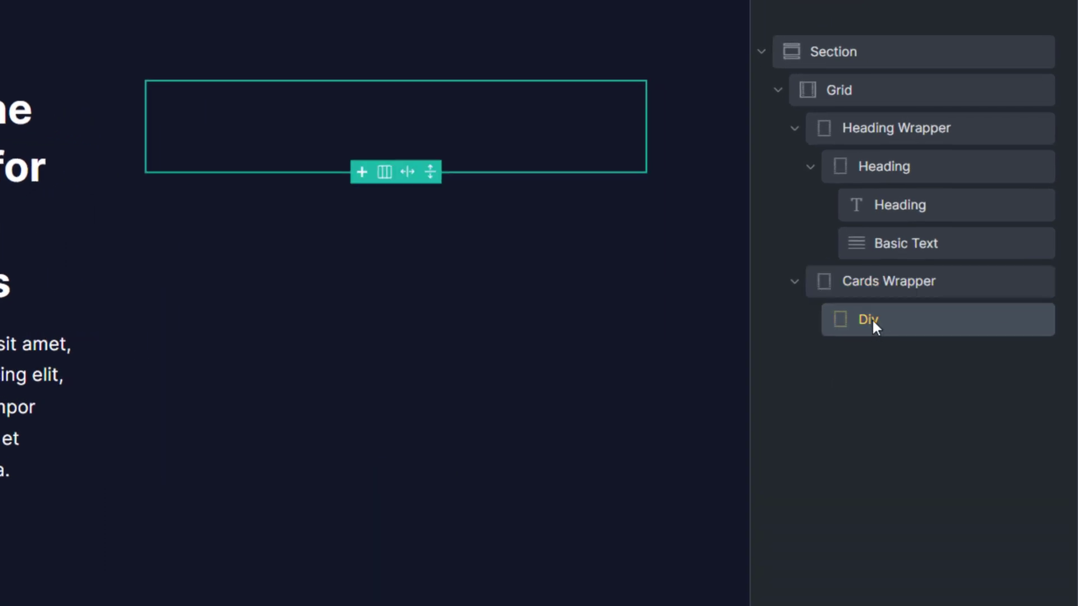
text(Cards)
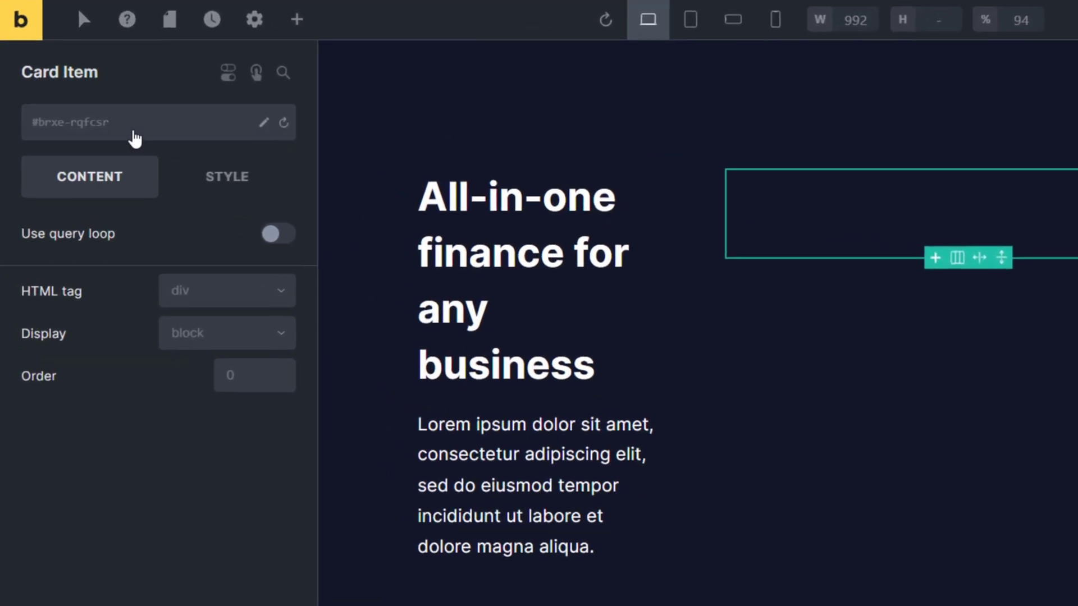
click(88, 133)
text(card)
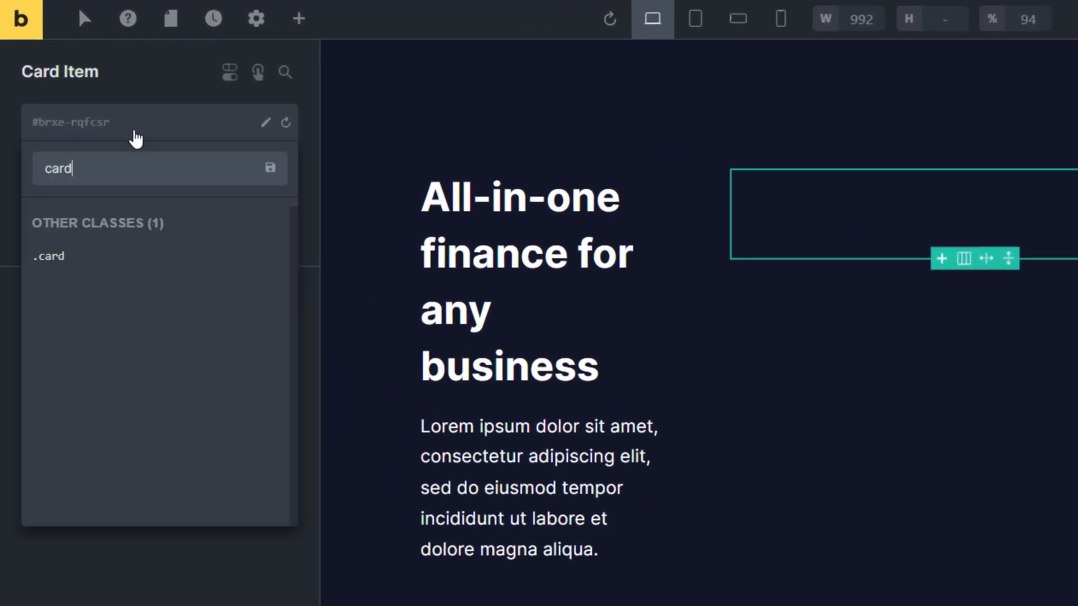
text(--item)
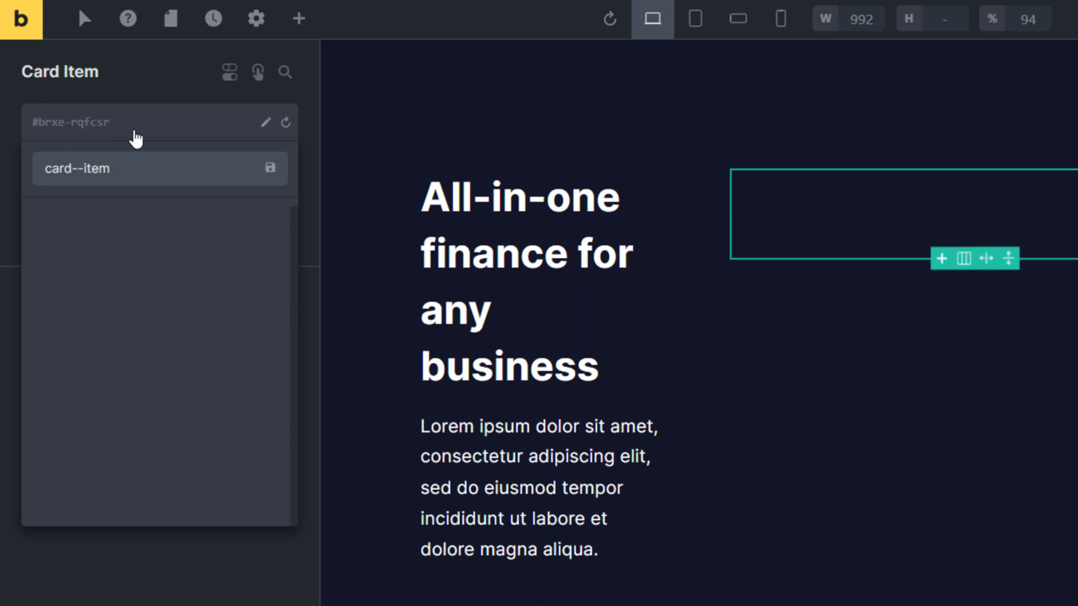
key(Return)
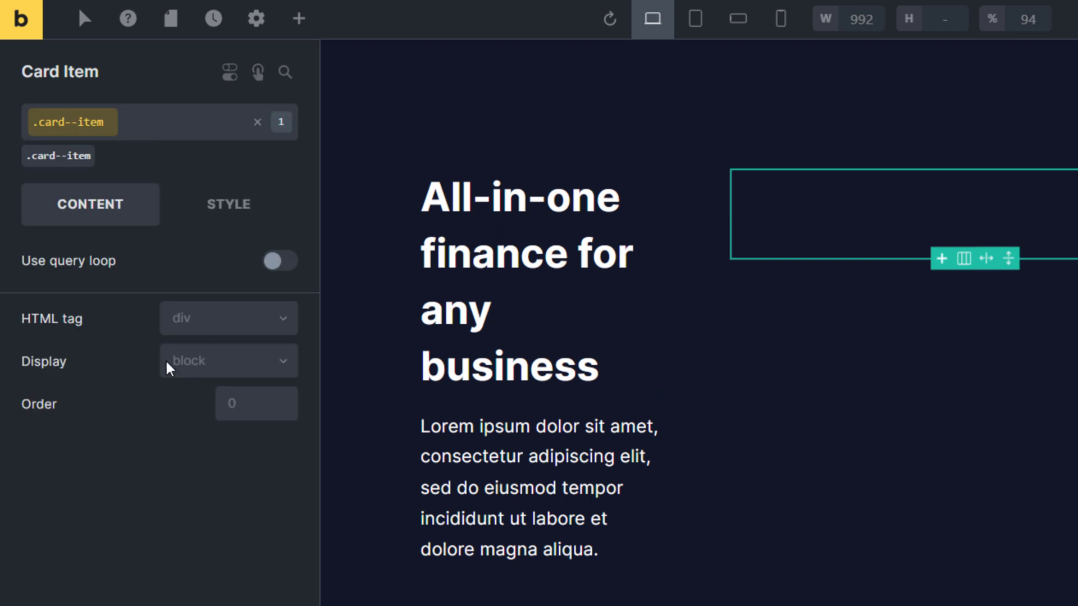
Make the card display flex in a vertical column with a 1rem row gap.
click(255, 365)
click(213, 403)
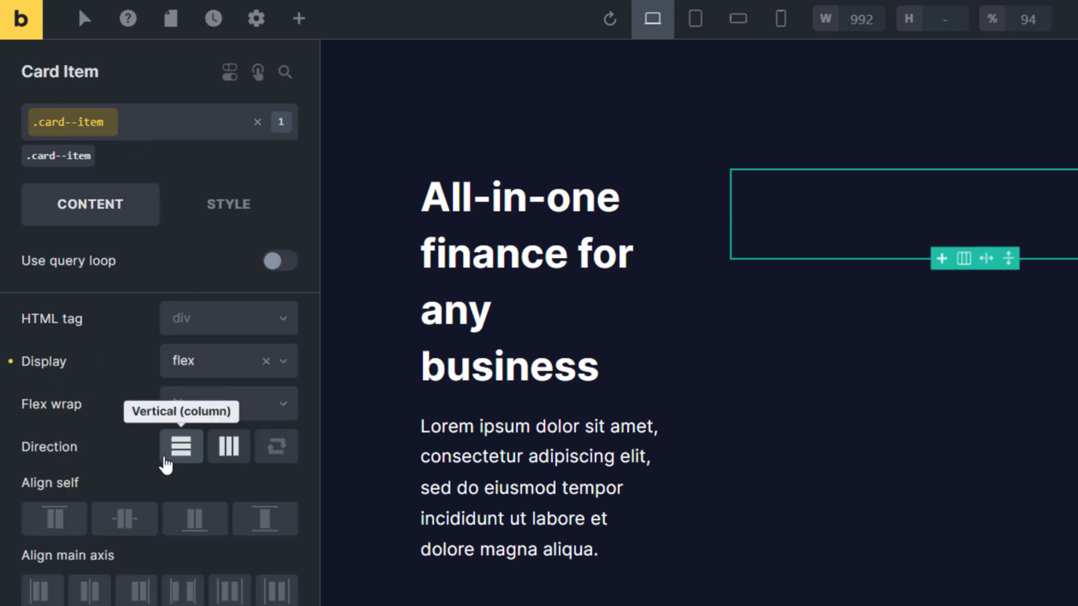
click(179, 455)
scroll(176, 452, down, 3)
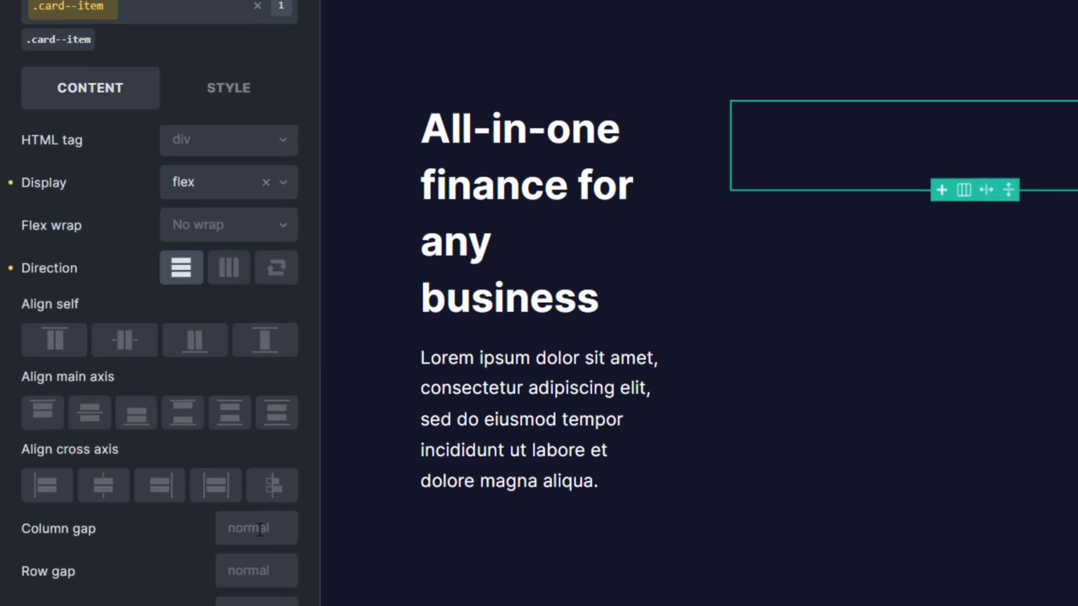
click(247, 491)
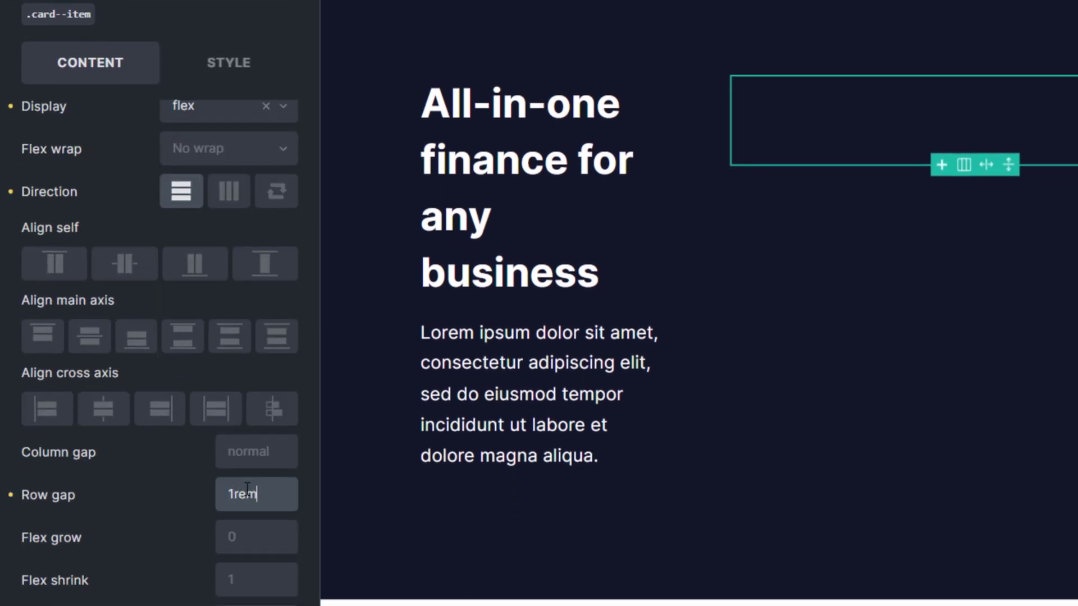
scroll(209, 532, up, 3)
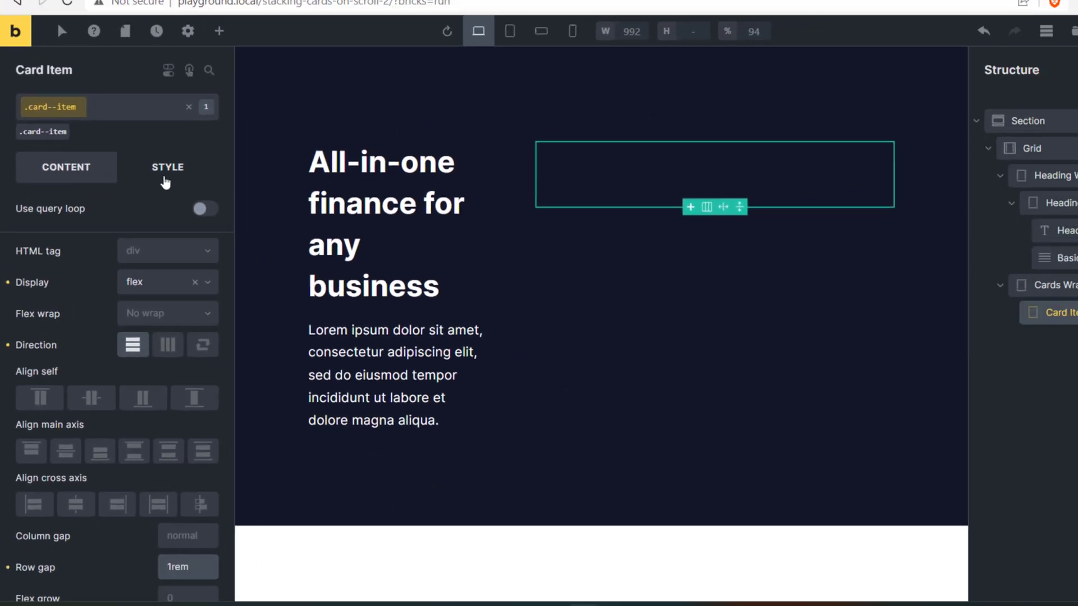
click(228, 76)
Give the card linked 2rem padding on all four sides.
click(154, 236)
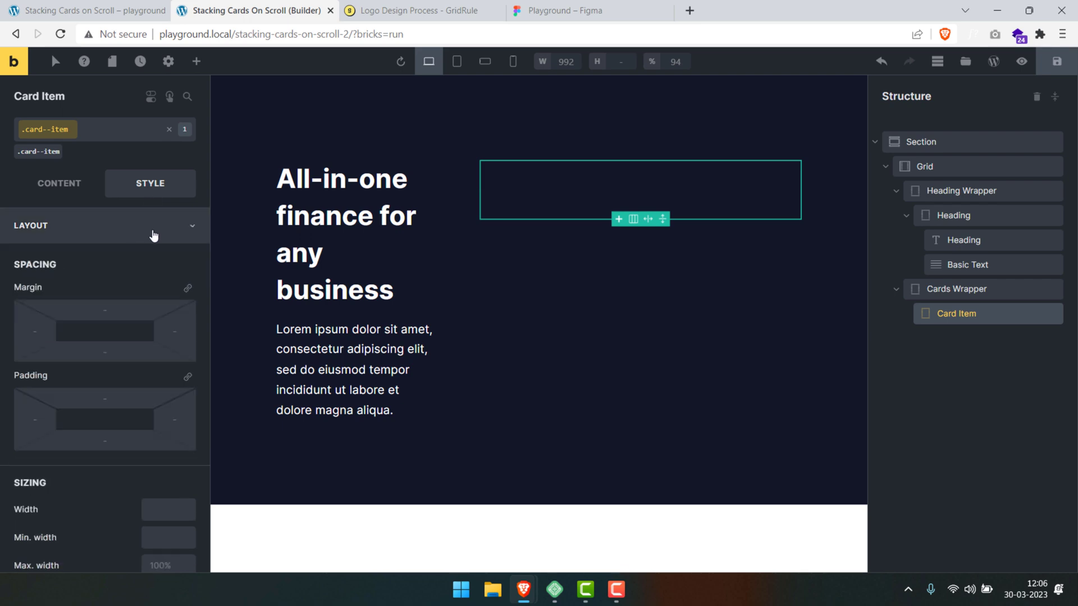
scroll(122, 270, down, 3)
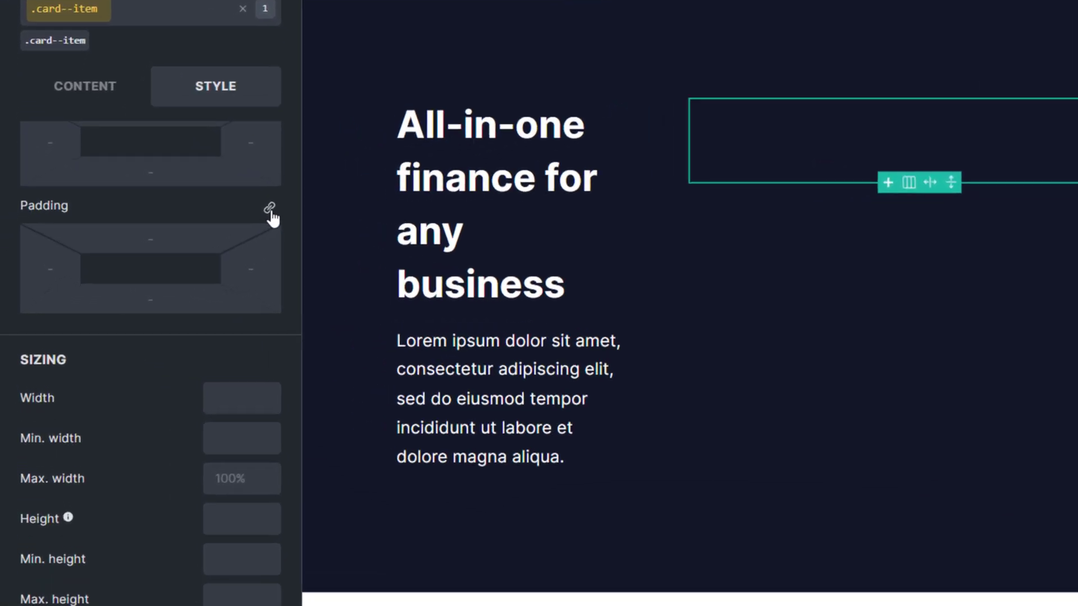
click(188, 236)
click(130, 261)
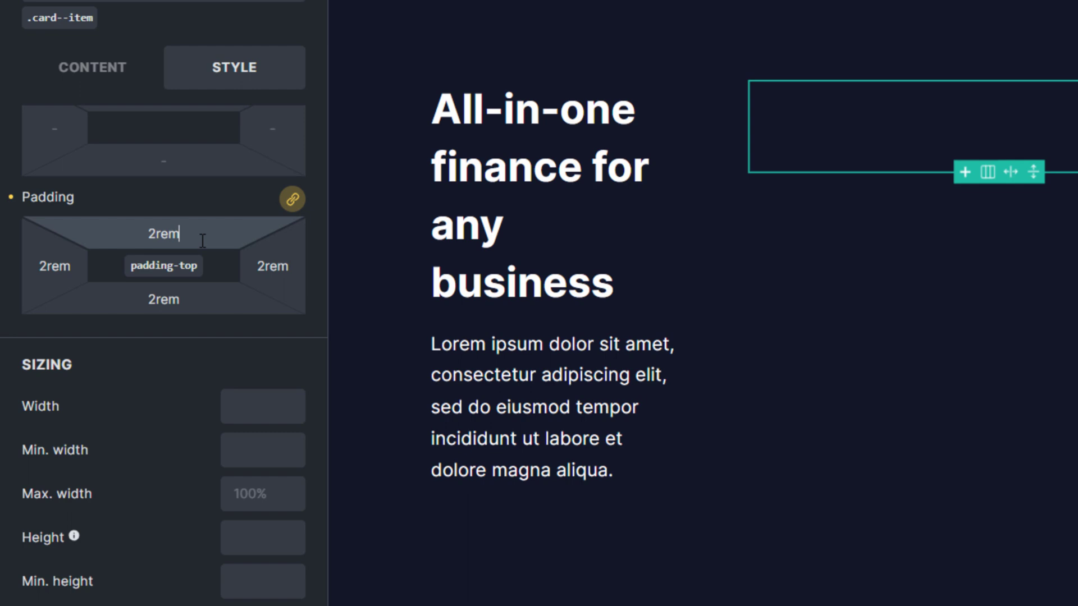
scroll(168, 344, up, 4)
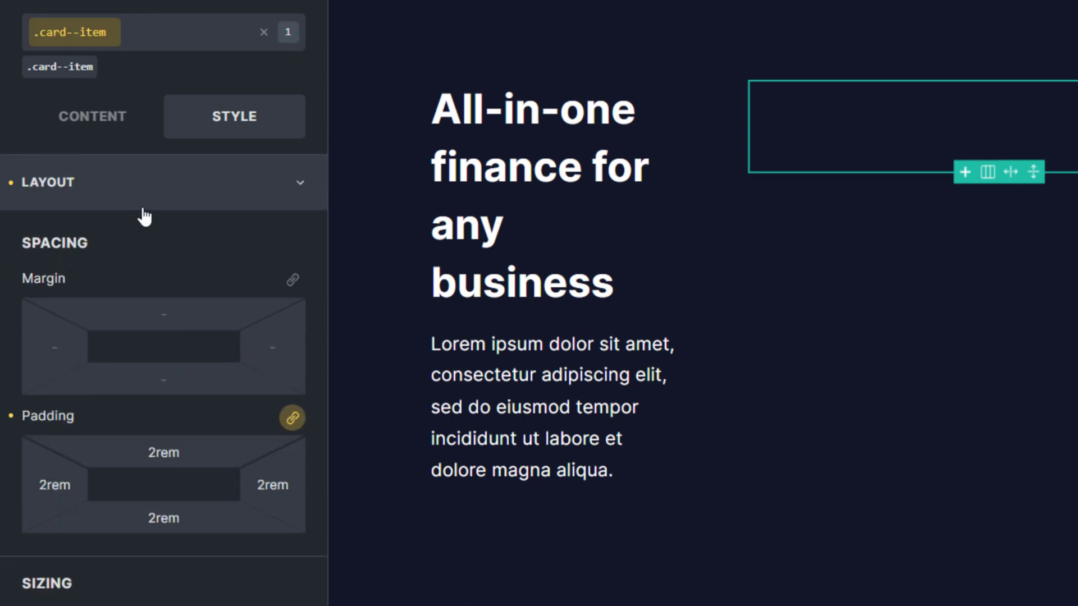
click(244, 197)
Round the card's corners to 32px and clear the card--item class selector.
click(253, 351)
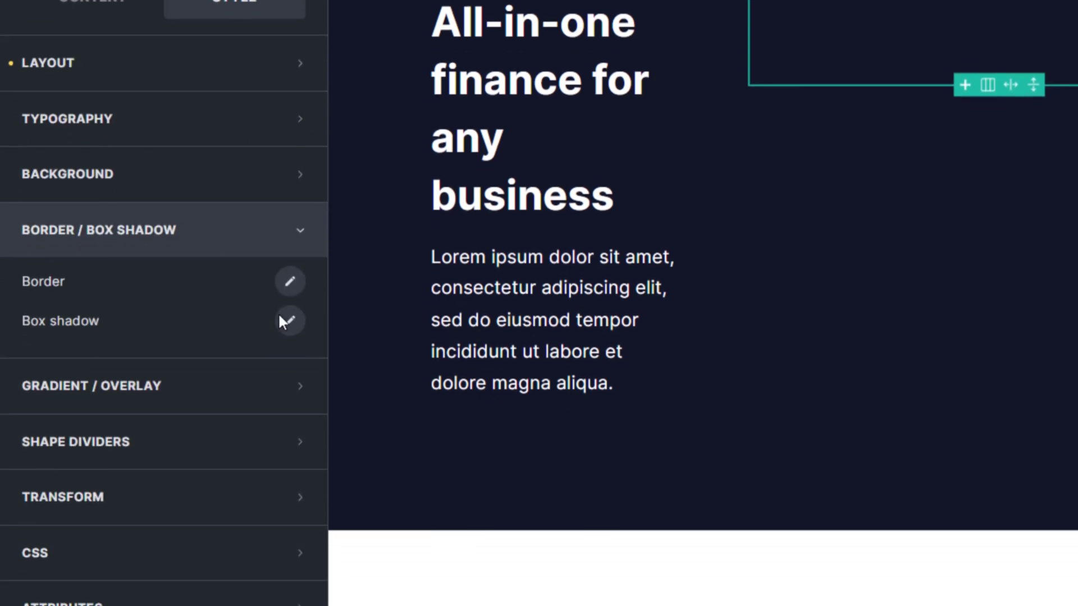
click(294, 240)
scroll(235, 397, down, 1)
click(245, 509)
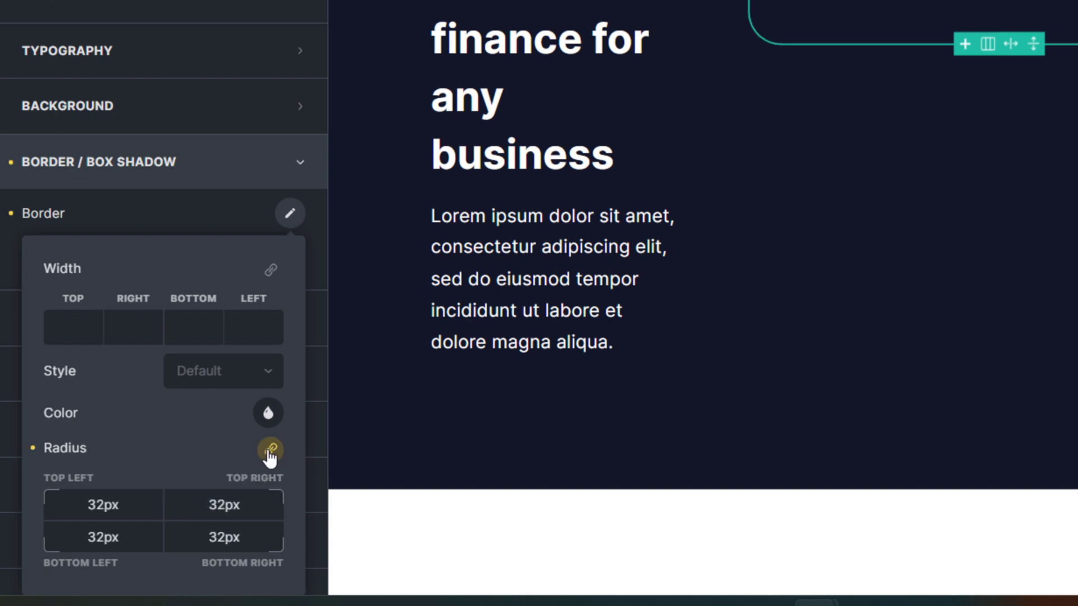
click(189, 174)
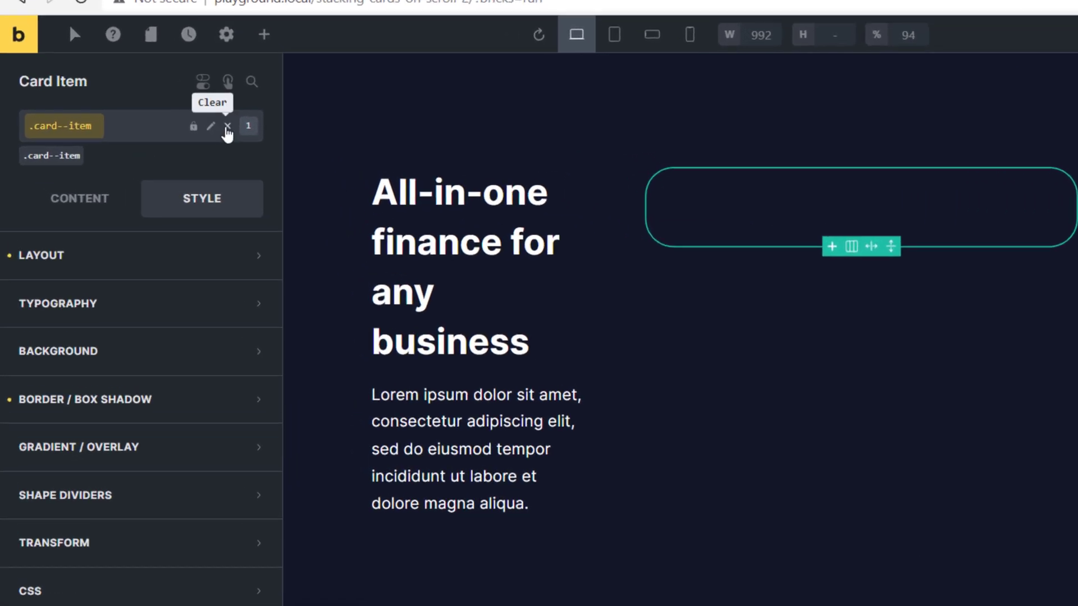
click(261, 124)
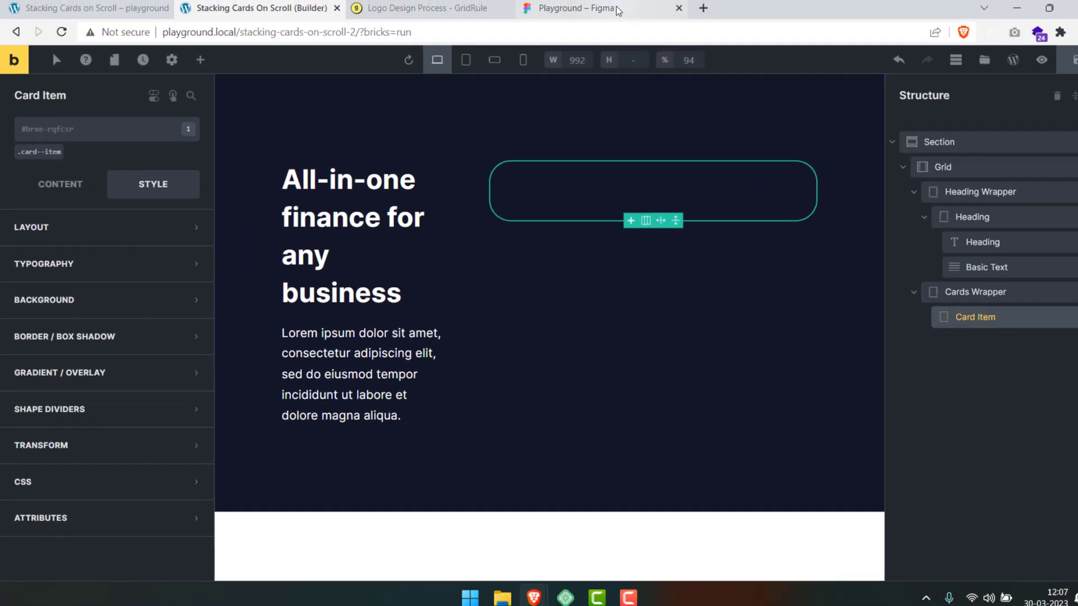
Set the card background to the yellow FBE873 from the Figma design.
click(618, 10)
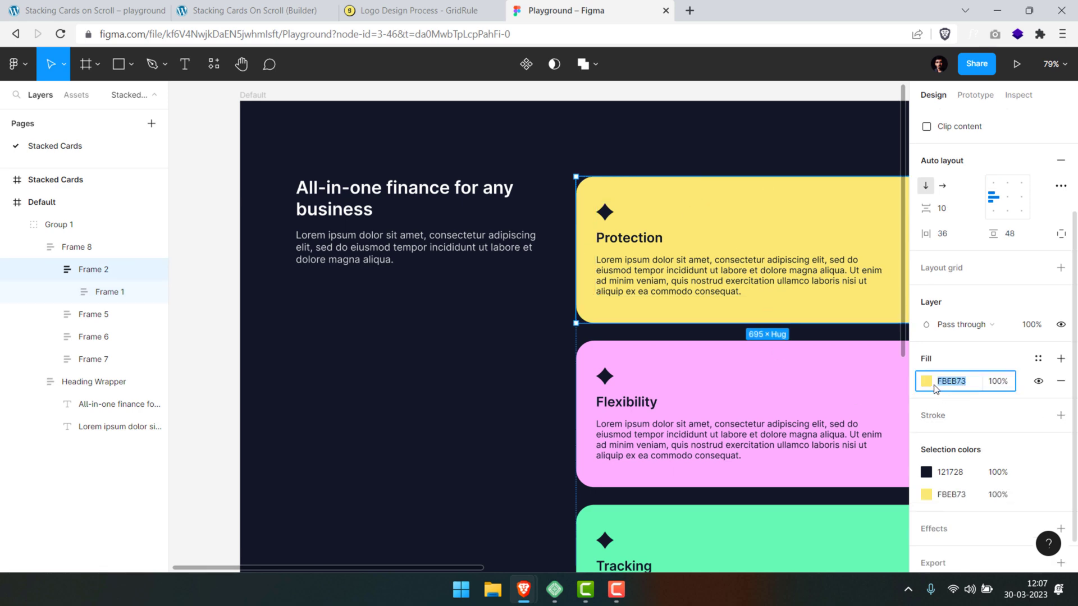
click(211, 7)
click(122, 309)
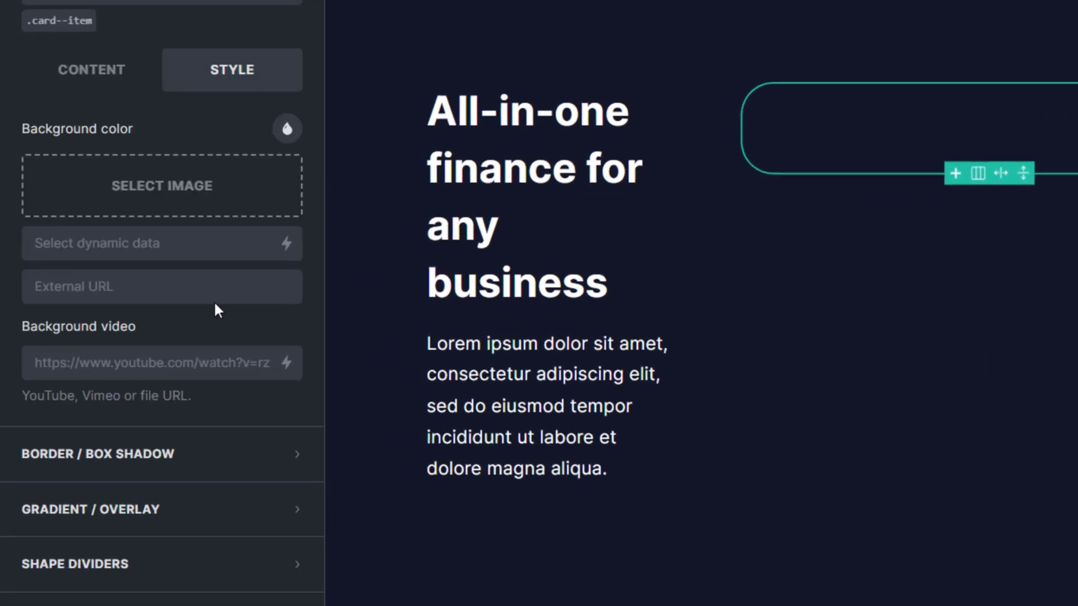
click(187, 193)
text(FBE873)
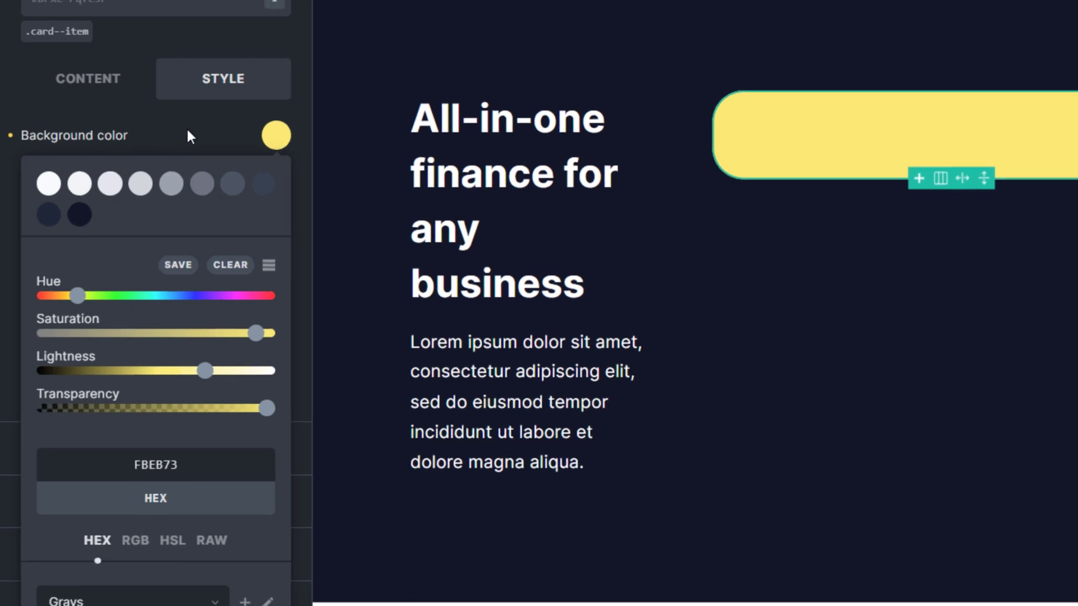
click(187, 126)
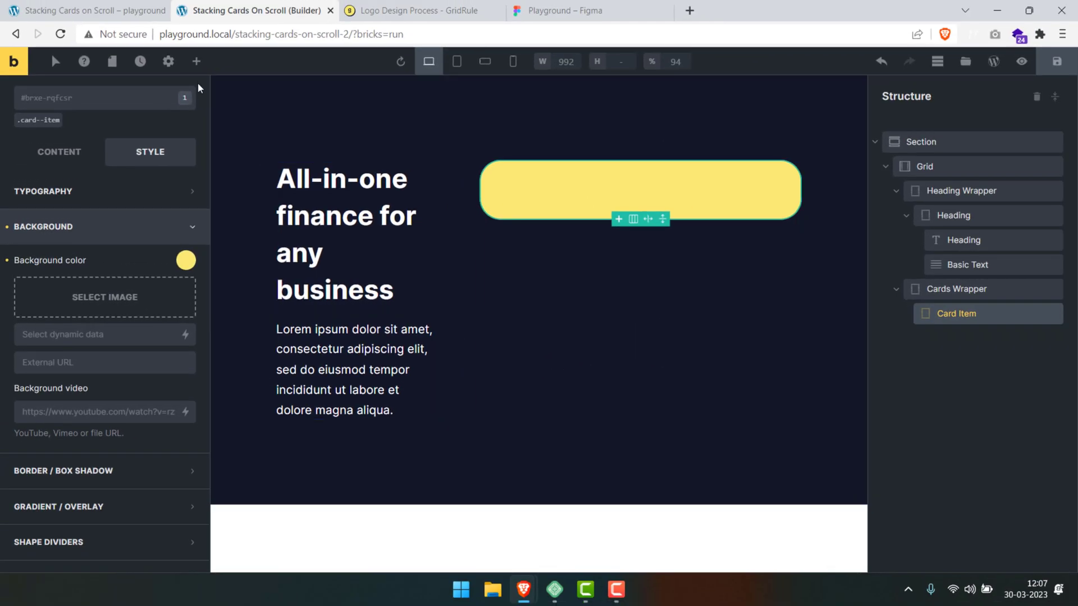
Add an SVG element, a heading and a text paragraph inside the card.
click(196, 61)
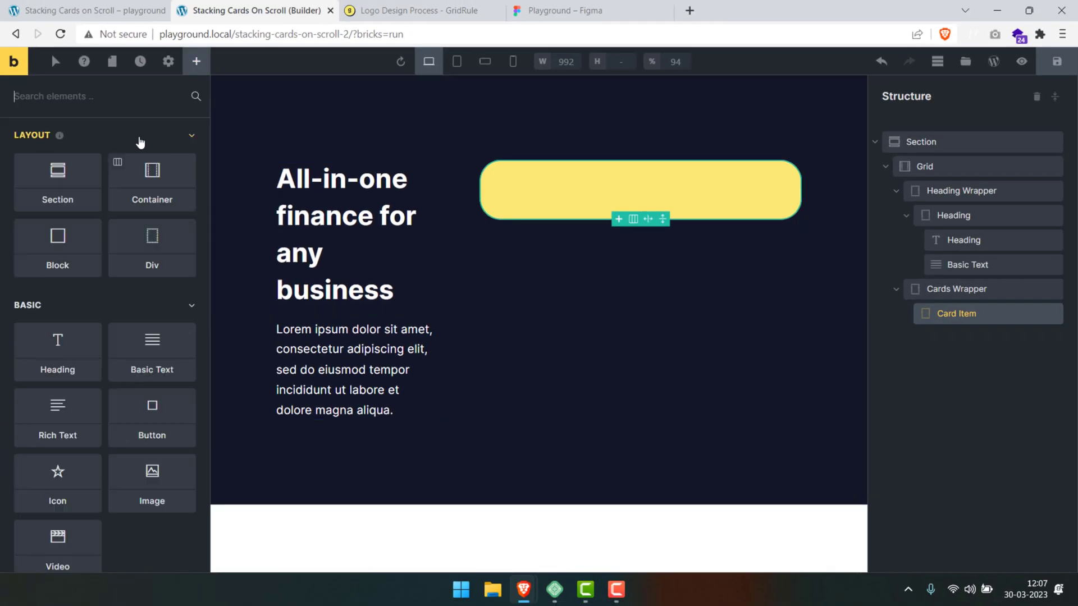
text(svg)
click(88, 141)
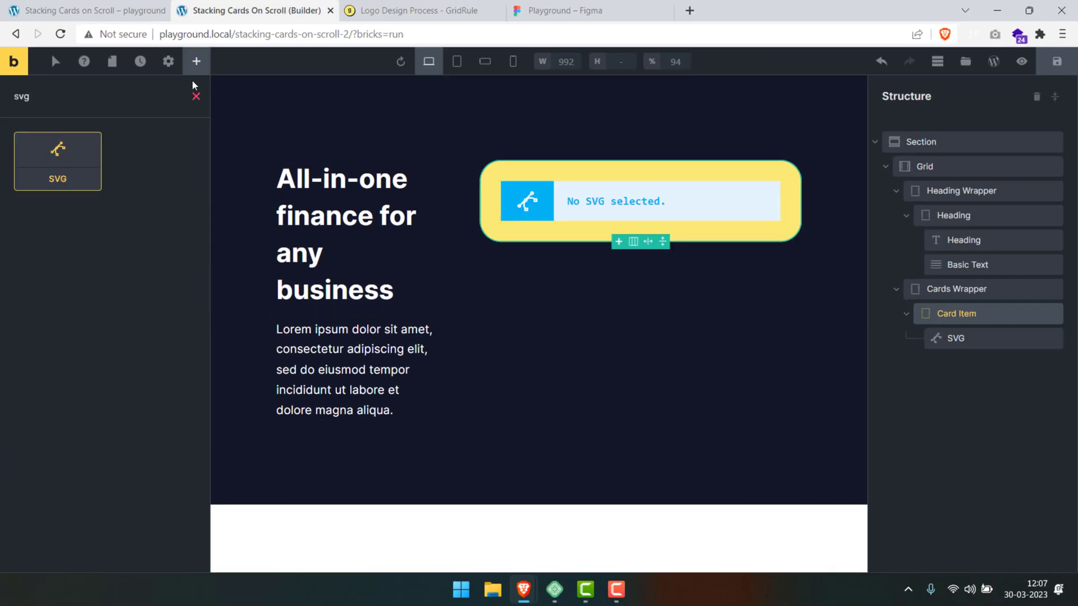
click(196, 95)
click(73, 365)
click(152, 340)
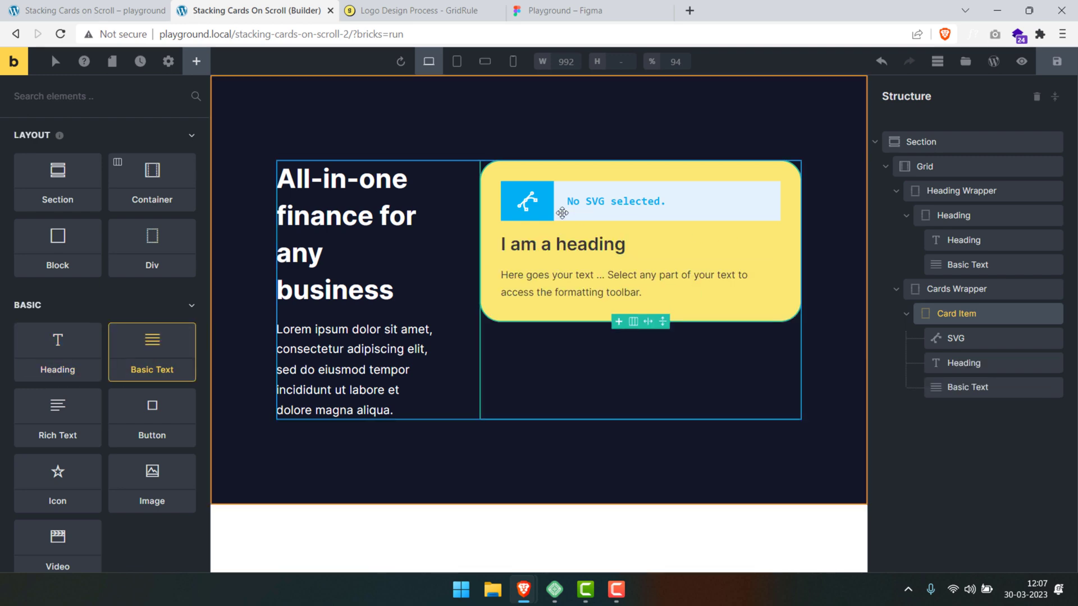
Load Vector.svg into the SVG element and set its width to 2rem.
click(977, 340)
click(74, 171)
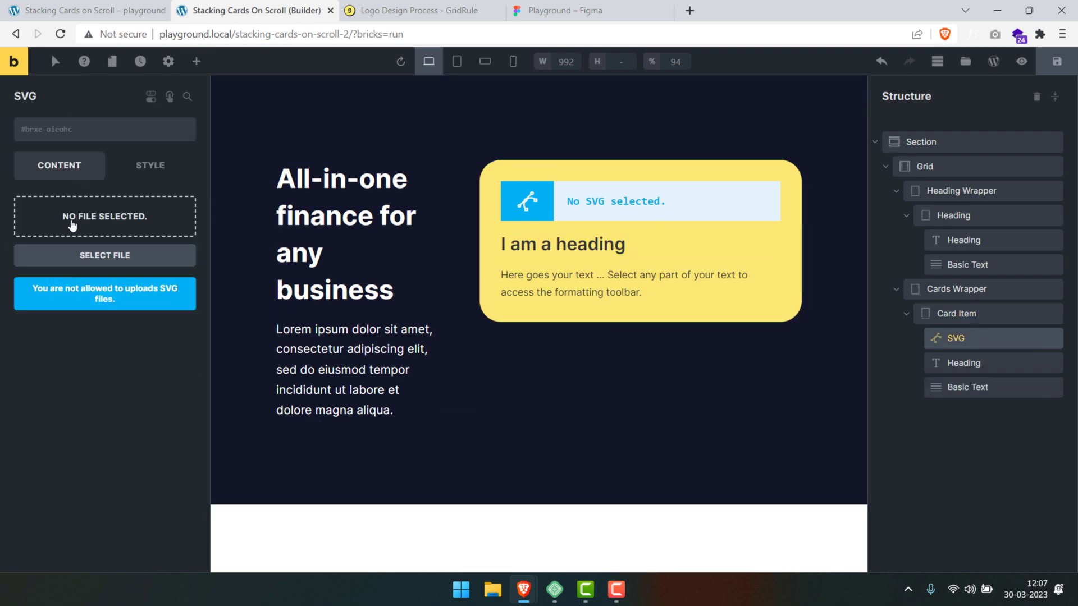
click(106, 230)
click(96, 234)
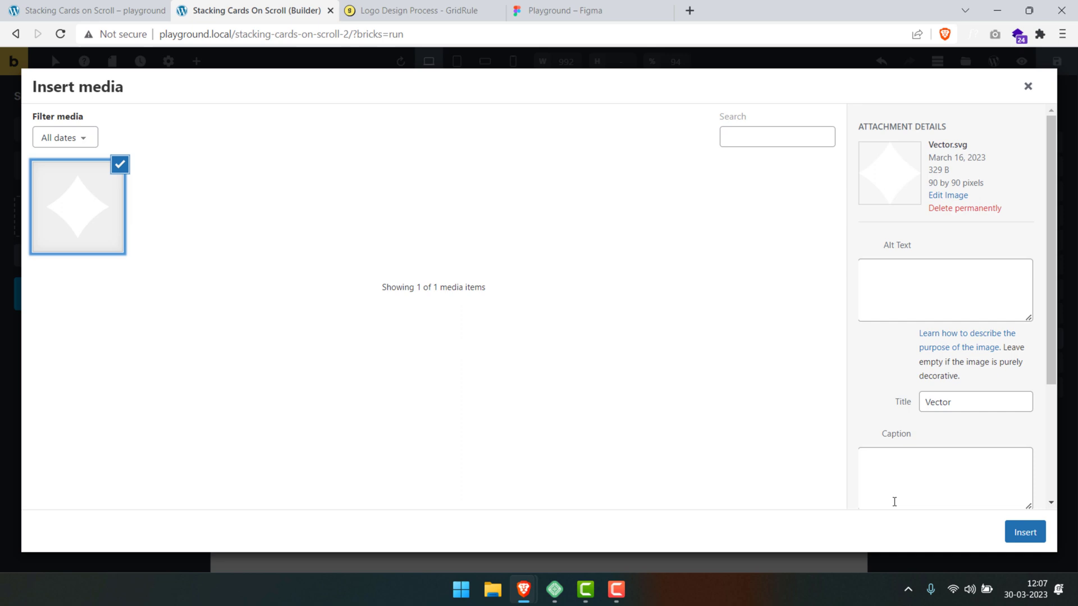
click(1025, 532)
click(149, 172)
click(169, 482)
text(2)
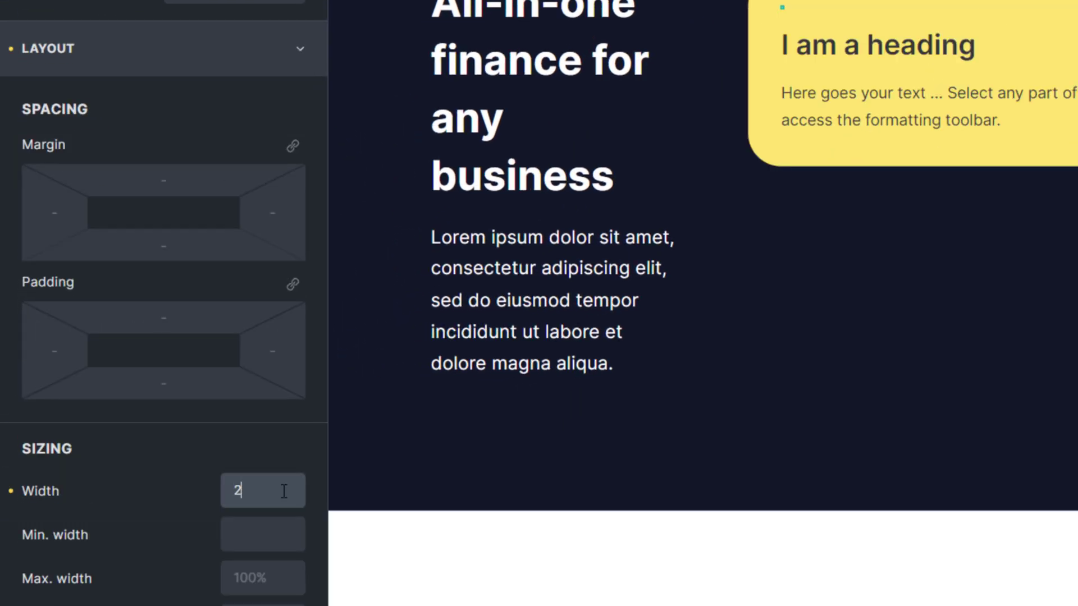
text(rem)
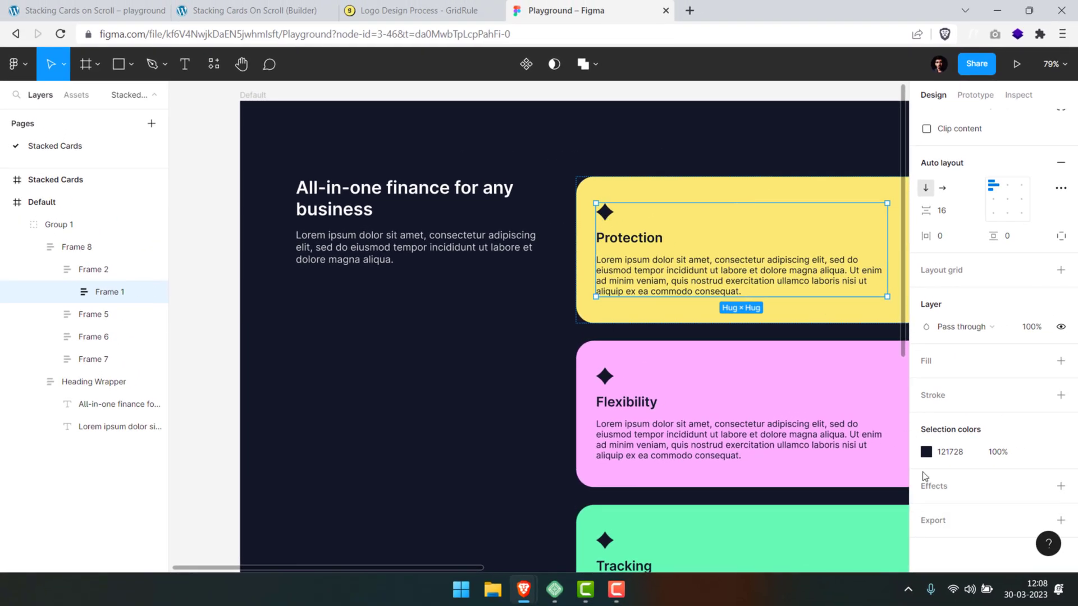
Make the diamond icon's fill colour black.
click(315, 14)
click(85, 178)
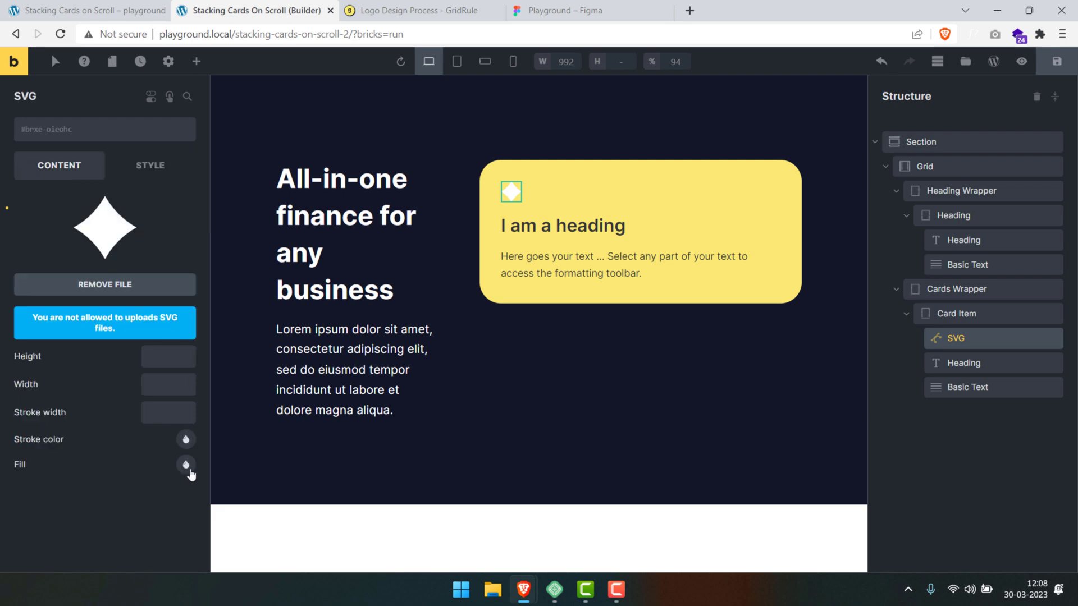
click(187, 472)
click(32, 354)
Replace the card paragraph's placeholder with the Lorem ipsum body text from Figma.
click(572, 226)
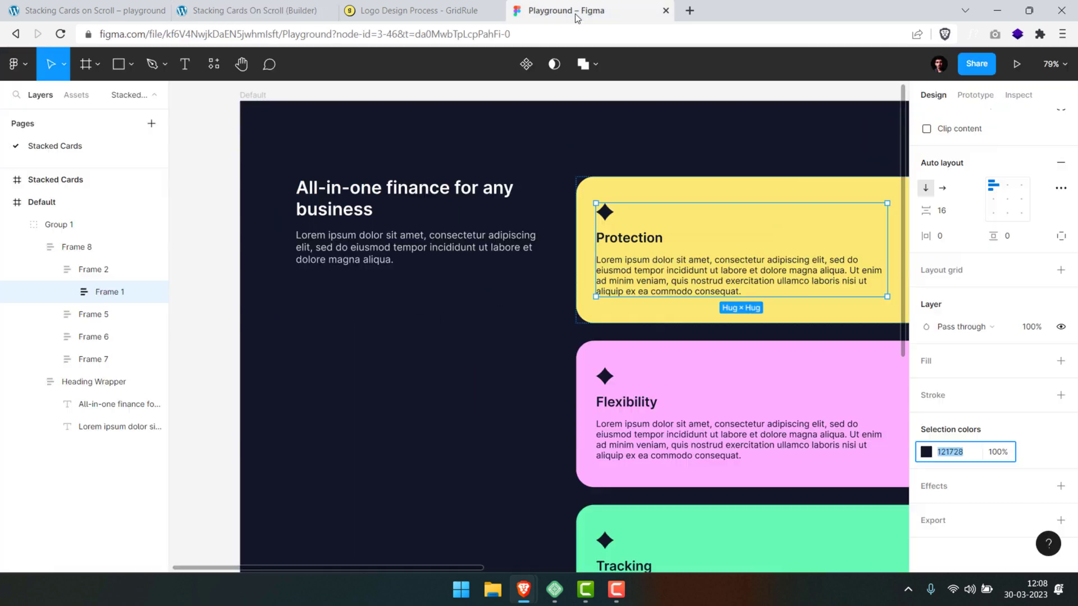
click(649, 241)
click(200, 8)
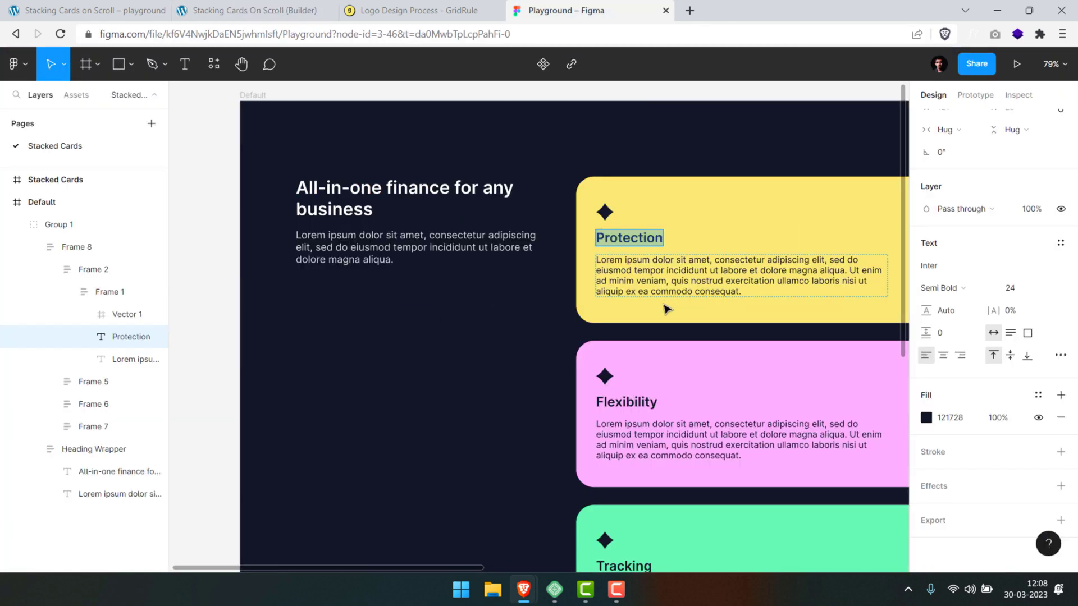
click(668, 289)
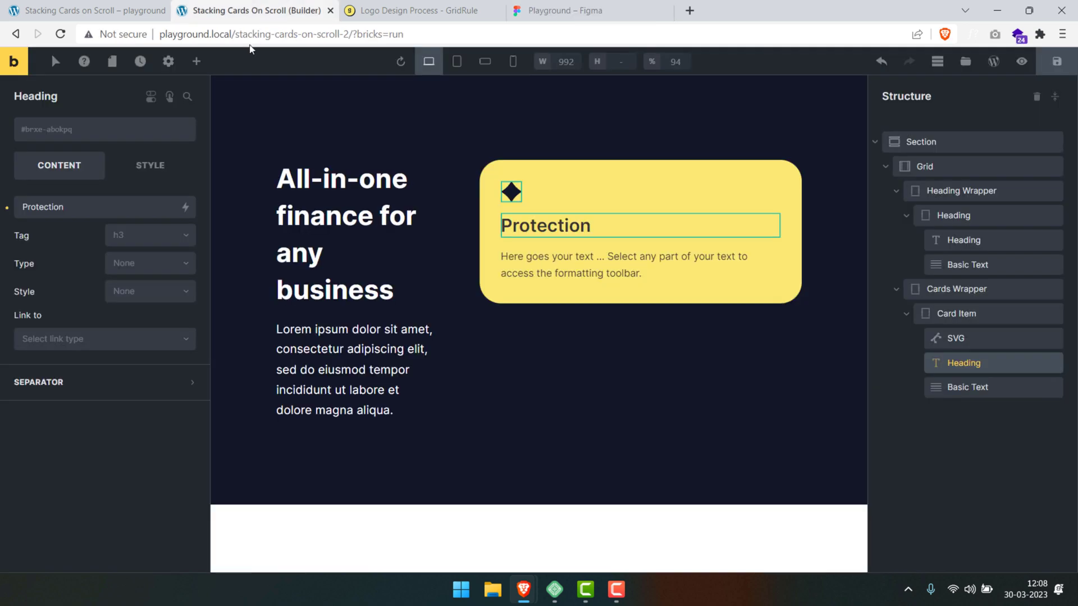
click(618, 267)
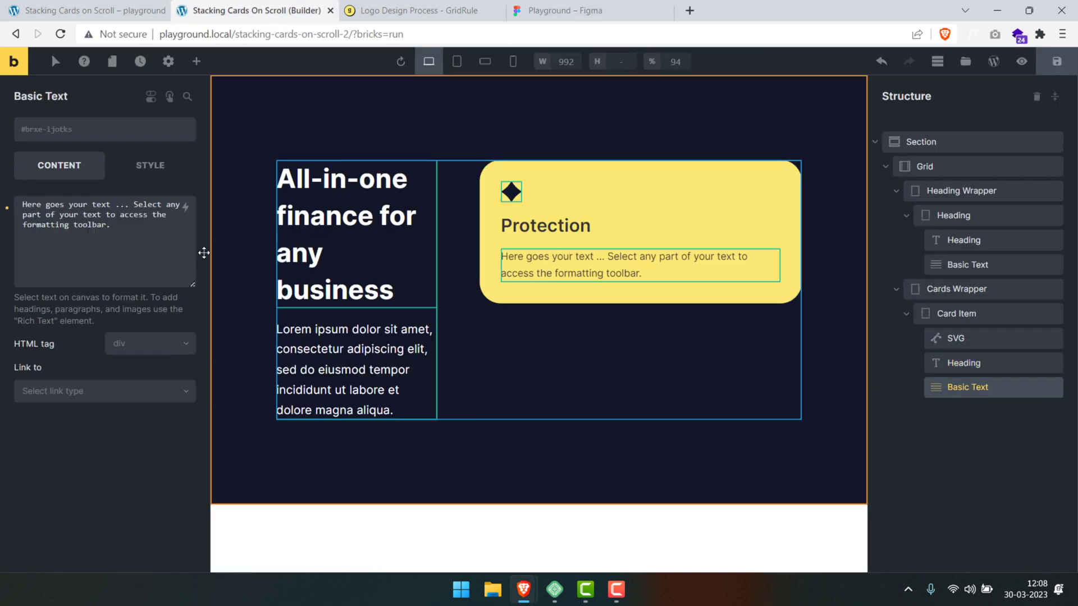
click(136, 242)
key(ctrl+a)
text(Lorem ipsum dolor sit amet, consectetur adipiscing elit, sed do eiusmod tempor incididunt ut labore et dolore magna aliqua. Ut enim ad minim veniam, quis nostrud exercitation ullamco laboris nisi ut aliquip ex ea commodo consequat.)
Give the heading the dark 121728 text colour copied from Figma.
click(953, 417)
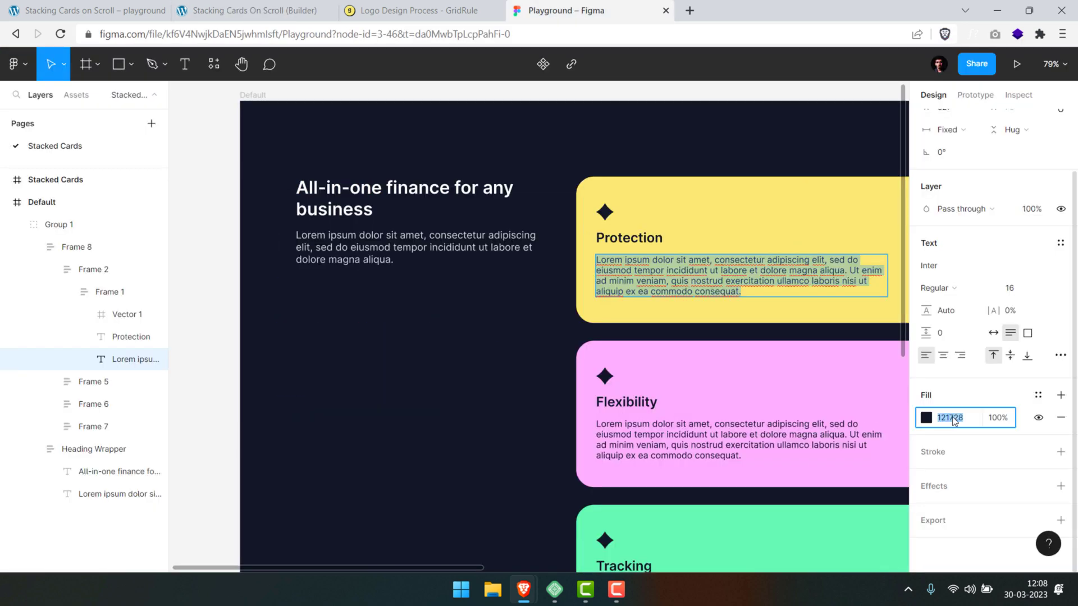
click(211, 20)
click(149, 164)
click(156, 248)
click(161, 398)
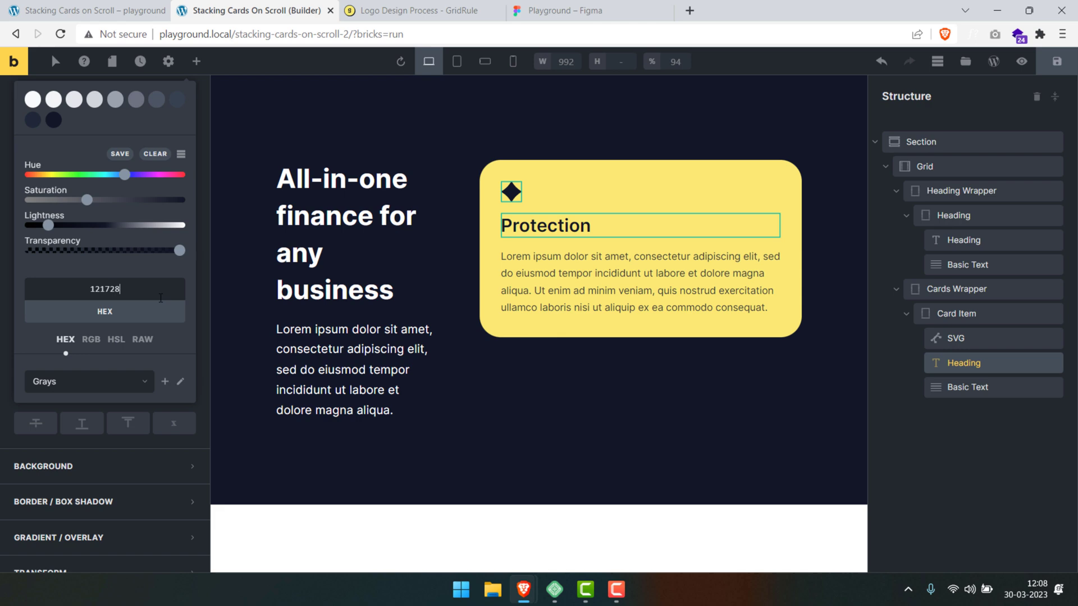
Size the lorem ipsum paragraph at 1rem and the 'Protection' heading at 1.5rem.
click(541, 281)
click(168, 306)
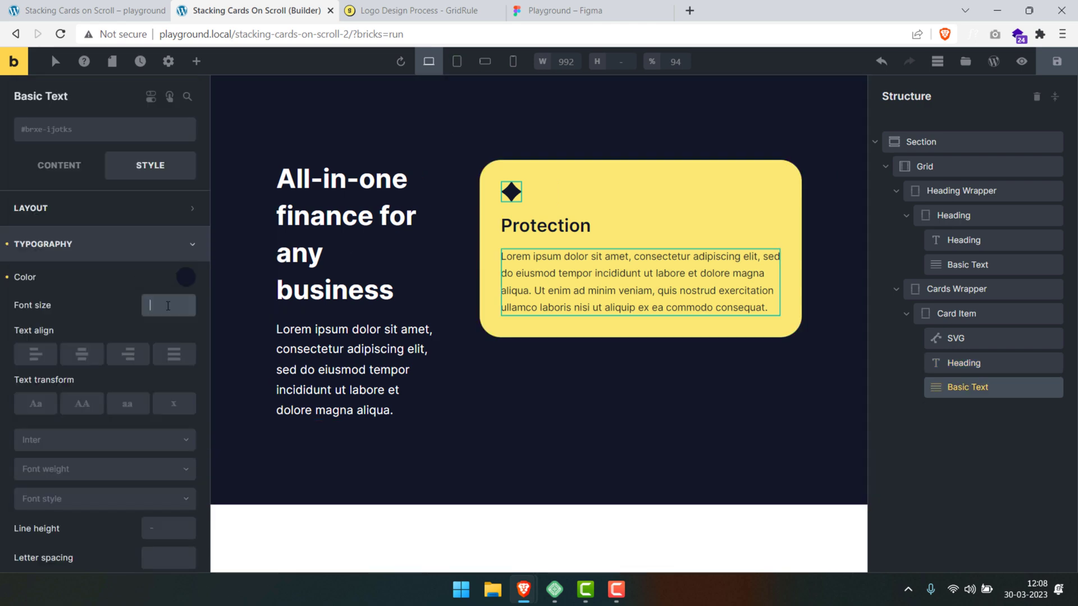
text(1rem)
click(553, 226)
click(178, 298)
text(1.)
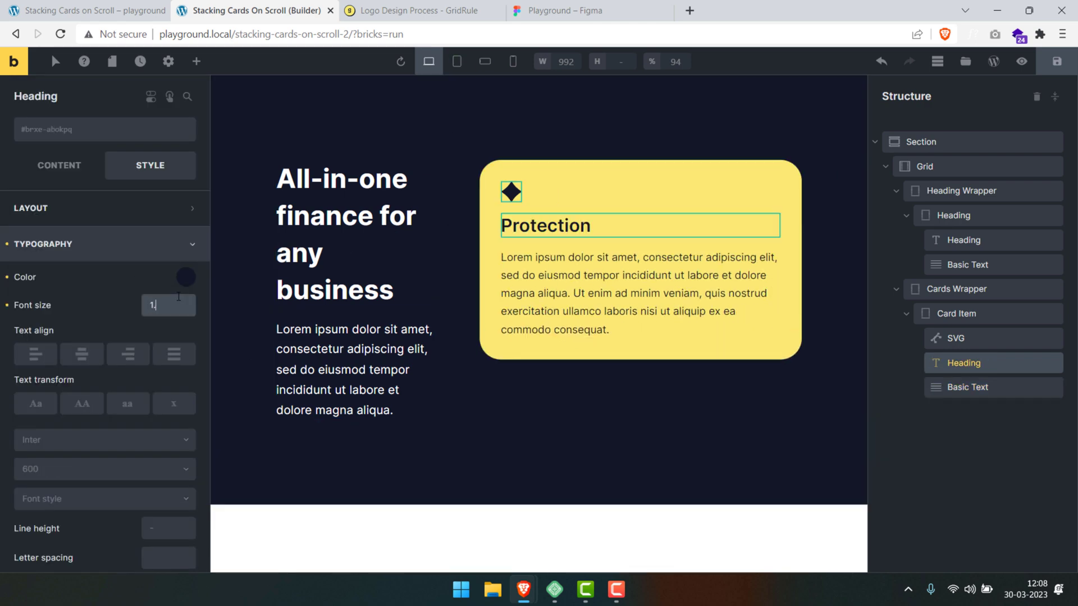
text(5rem)
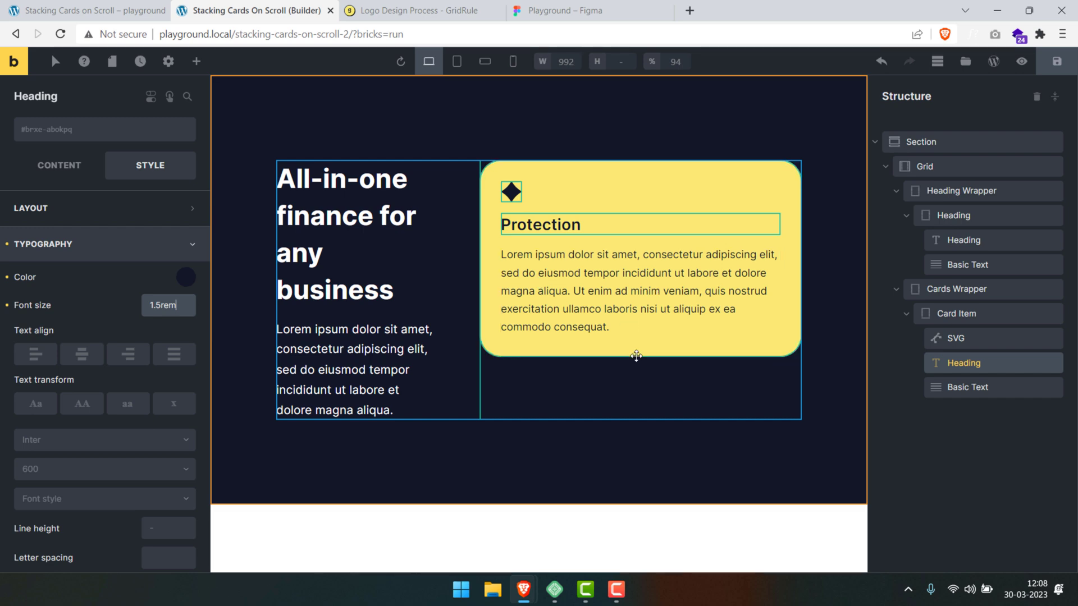
click(636, 356)
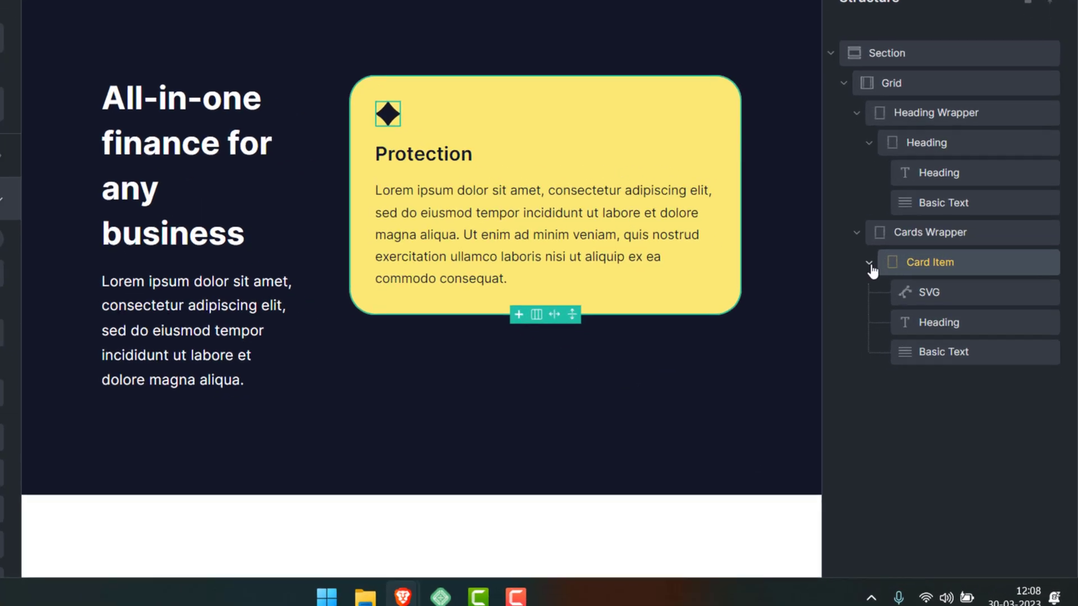
Duplicate the Protection Card Item into four copies and collapse each in the Structure panel.
click(907, 313)
right_click(956, 315)
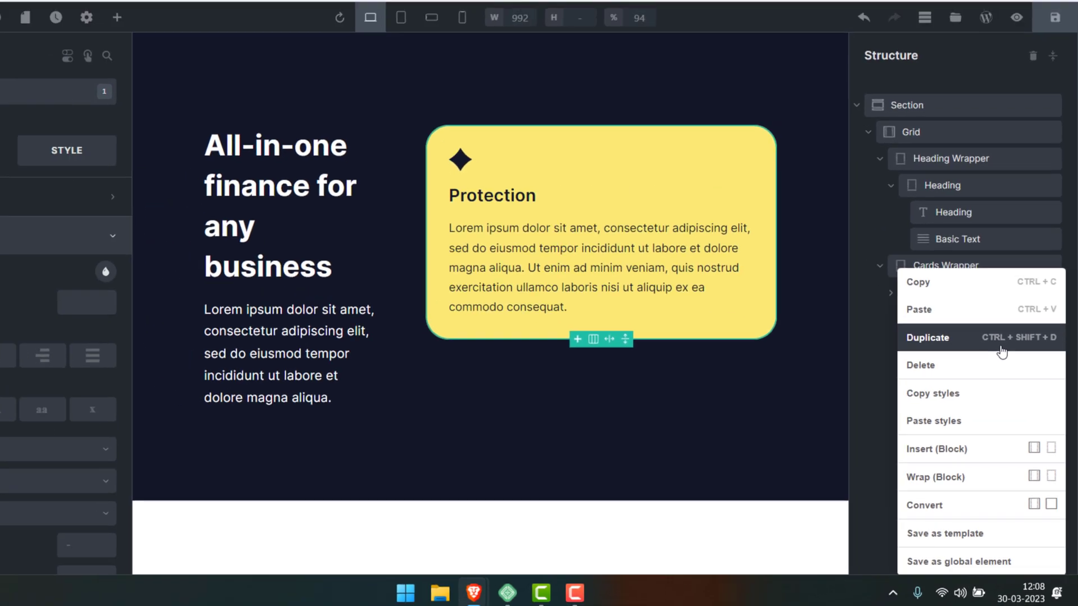
click(1010, 274)
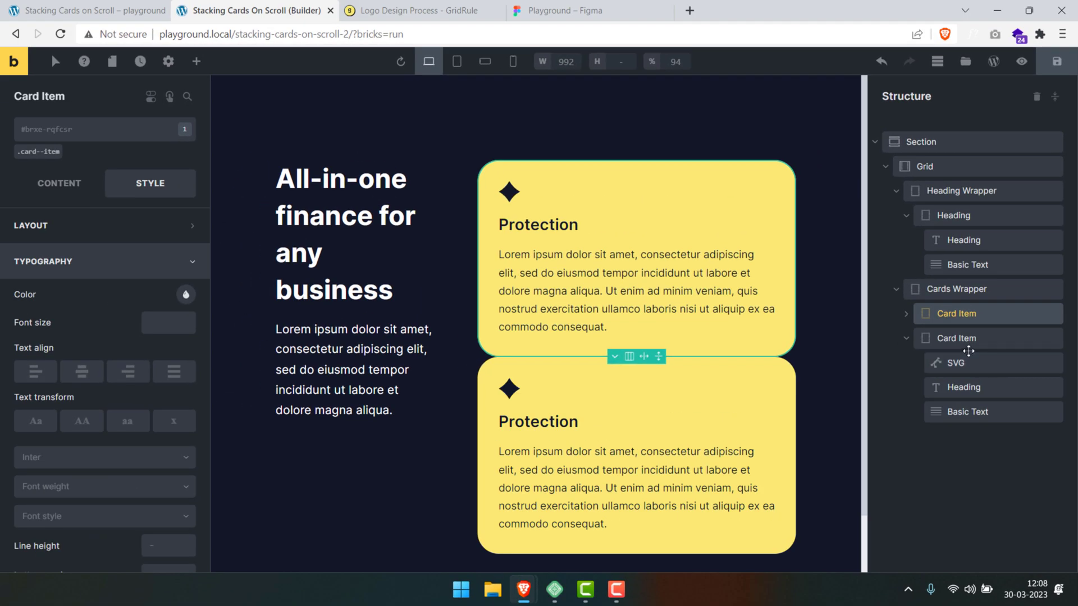
key(ctrl+v)
key(ctrl+v)
click(906, 338)
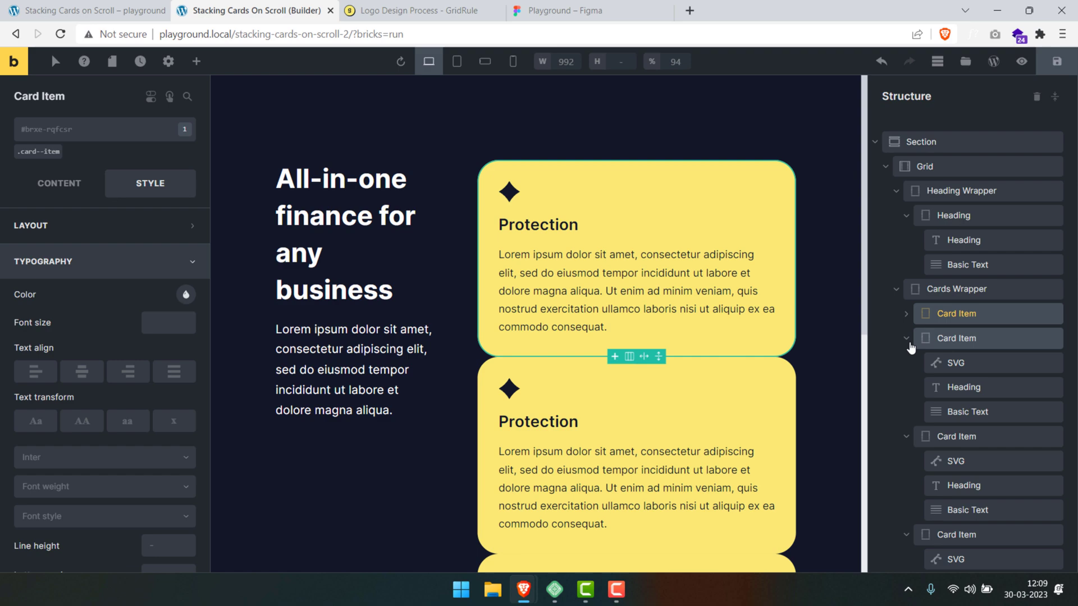
click(908, 363)
click(906, 387)
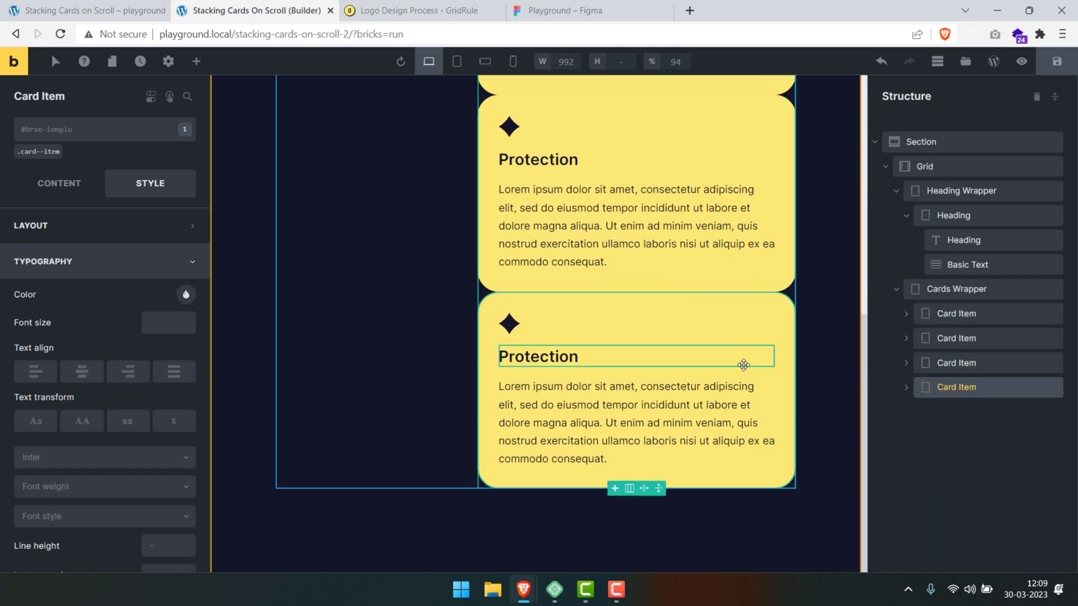
scroll(750, 355, down, 4)
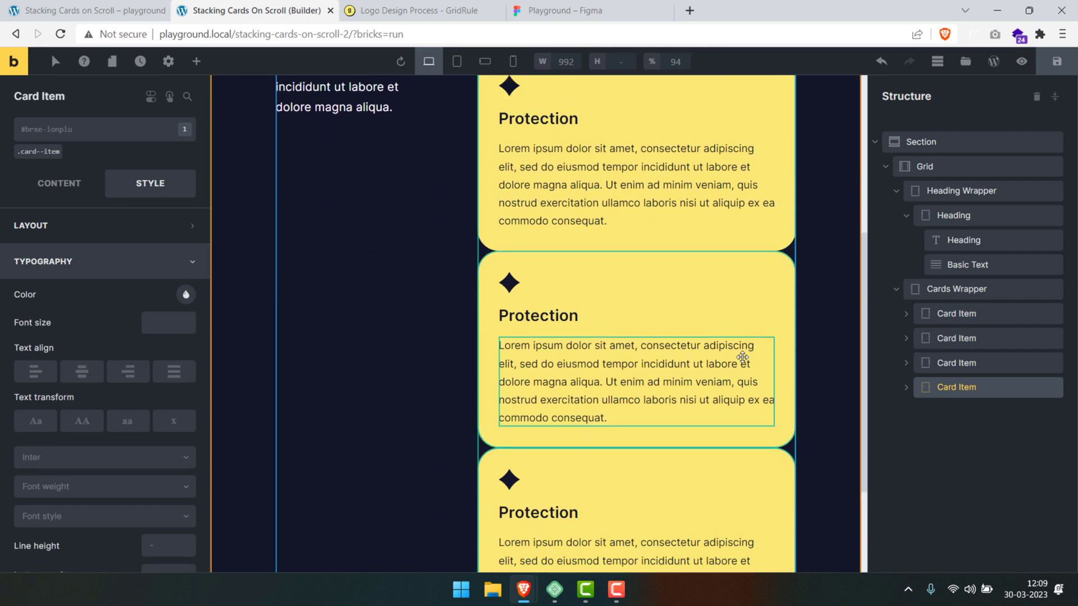
scroll(675, 330, up, 6)
scroll(590, 359, down, 3)
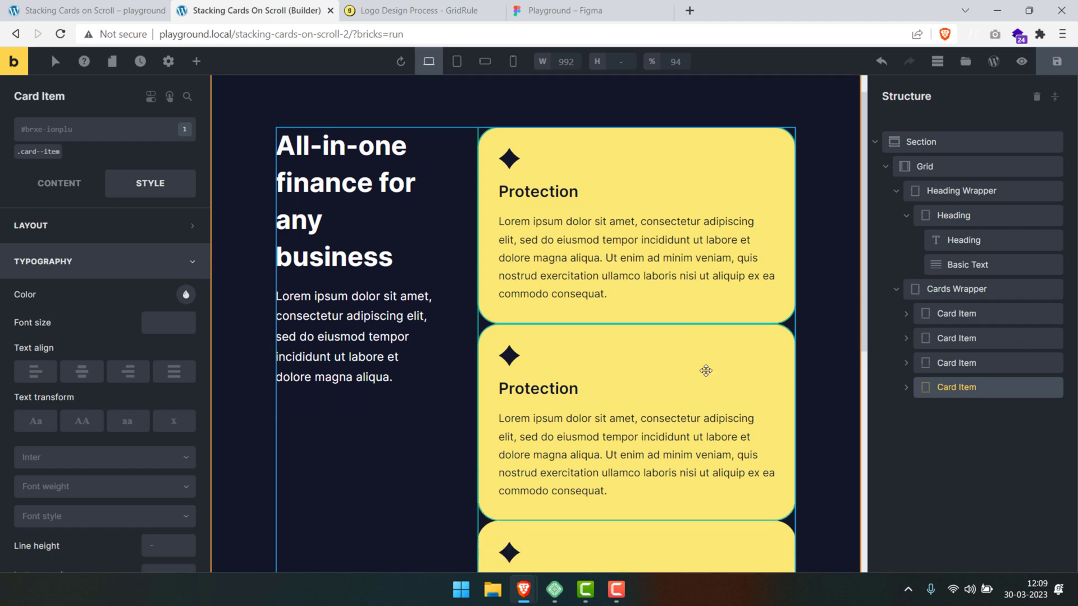
scroll(745, 373, up, 3)
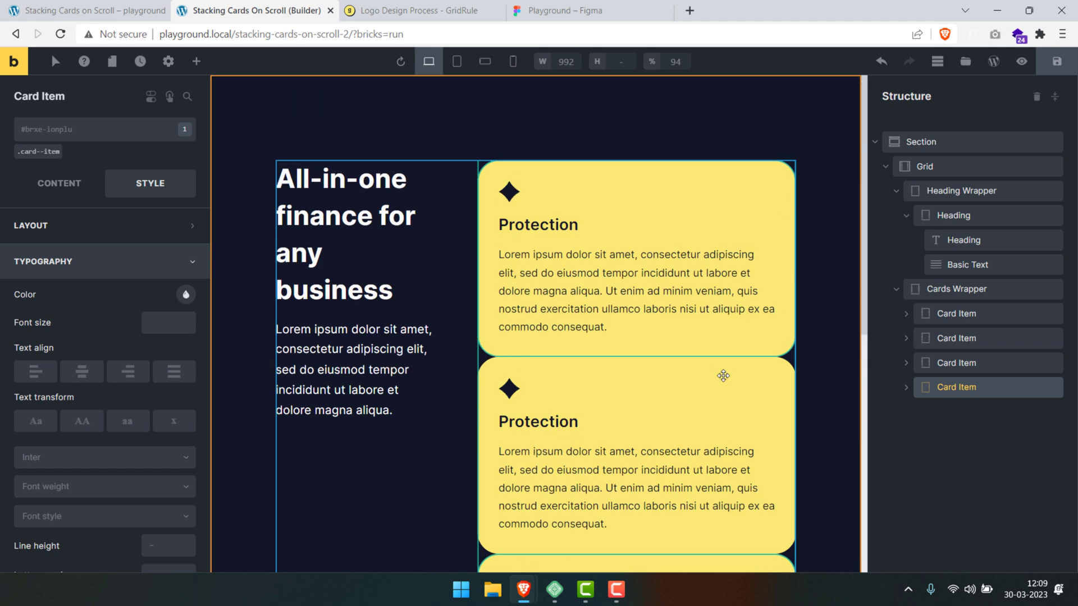
Set Cards Wrapper to display flex, direction vertical, with a 2rem row gap.
click(958, 290)
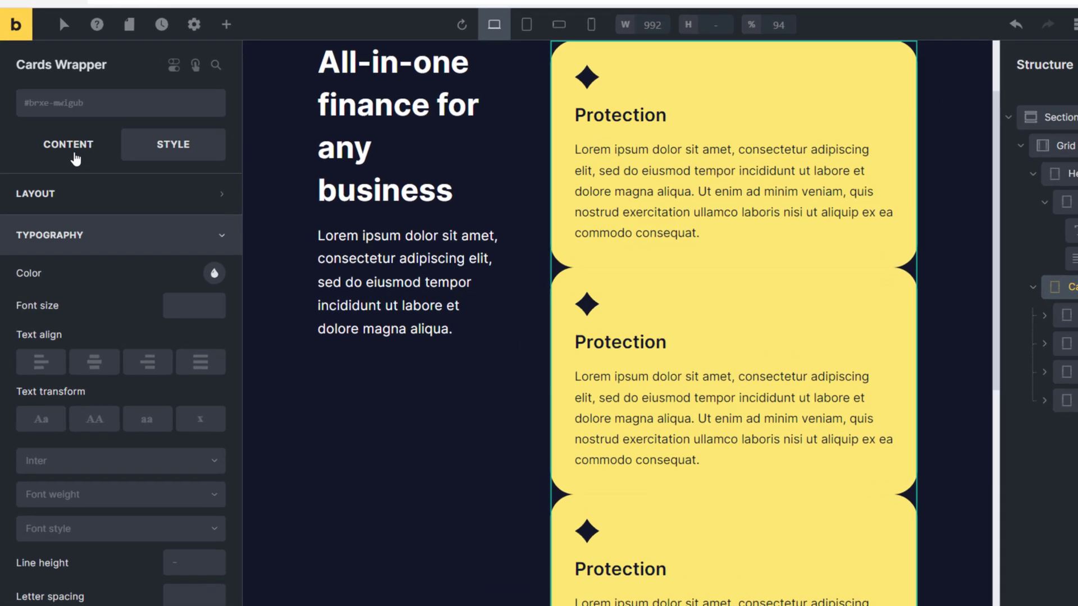
click(61, 166)
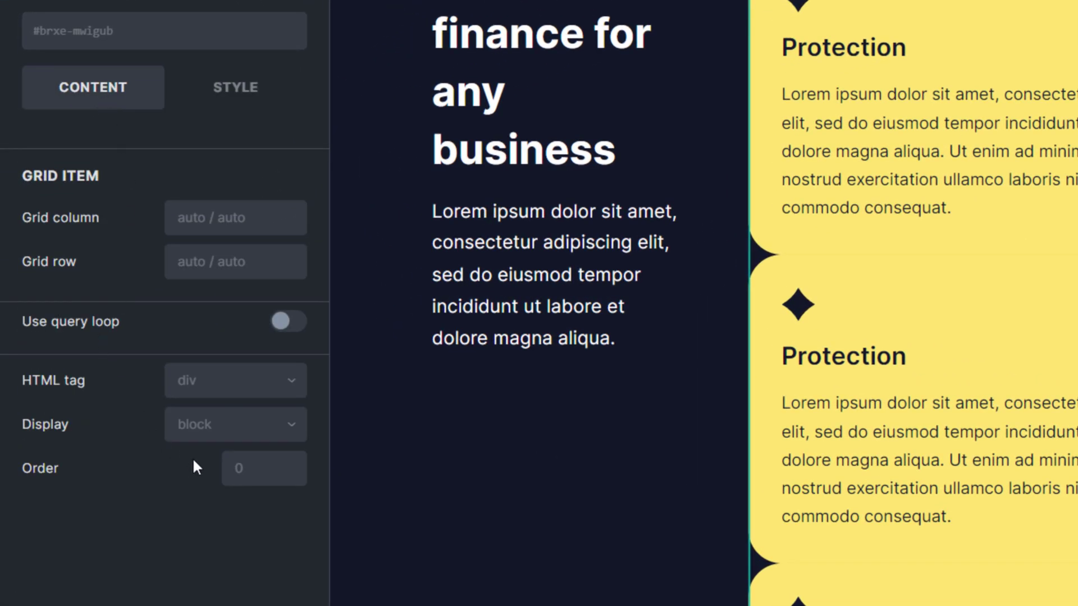
click(207, 440)
click(212, 466)
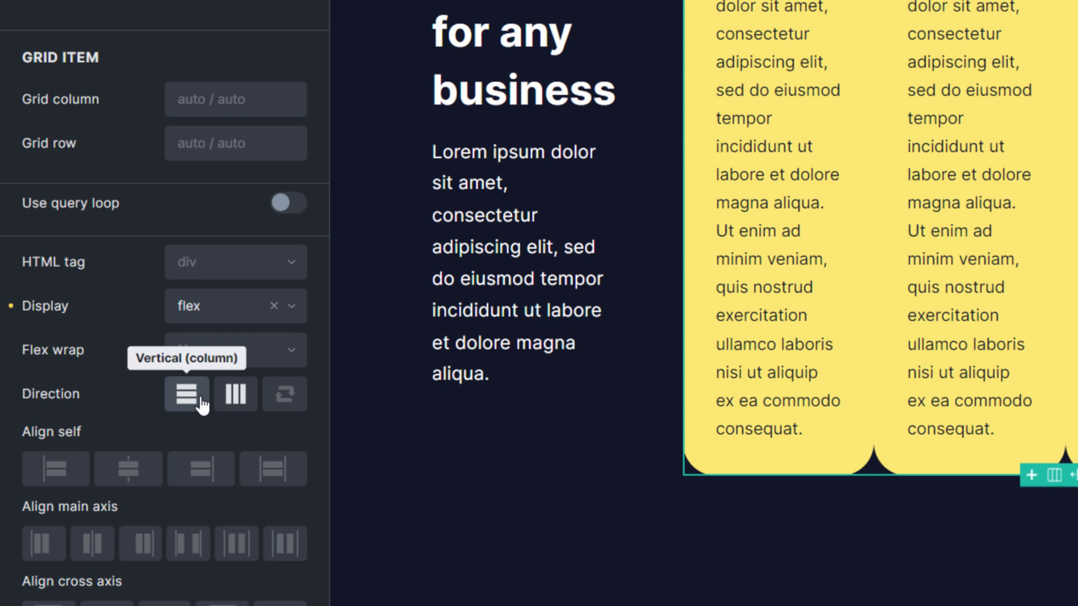
click(187, 489)
scroll(158, 306, down, 4)
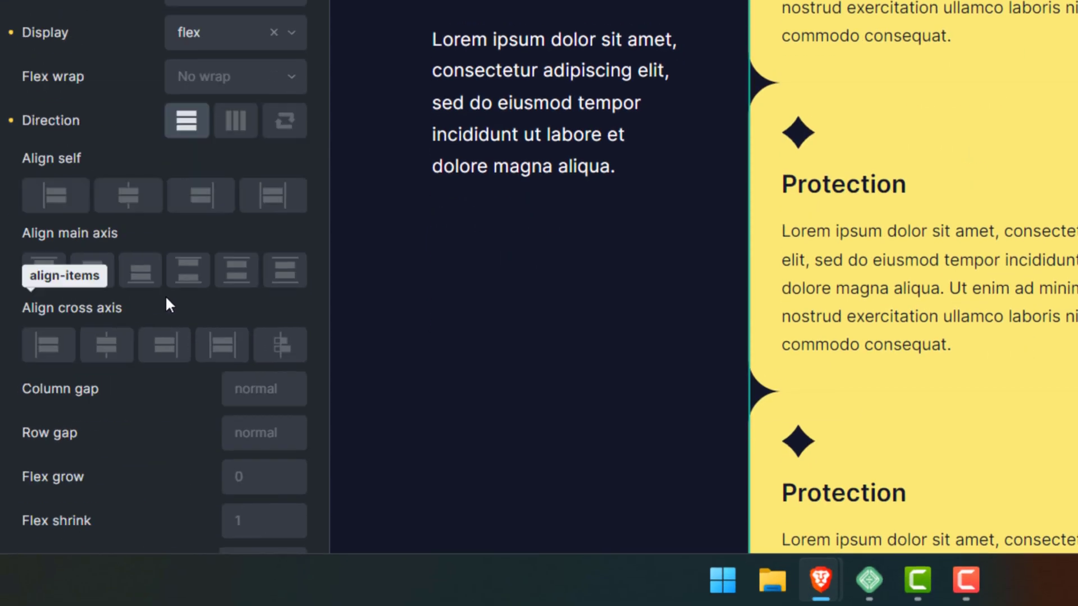
click(250, 433)
text(2rem)
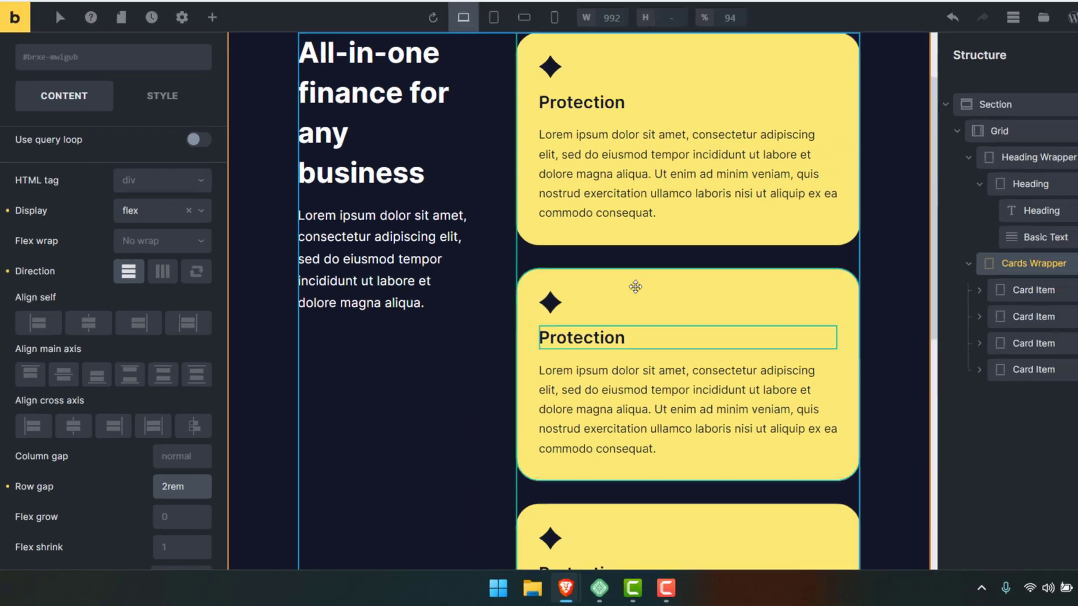
scroll(635, 287, down, 4)
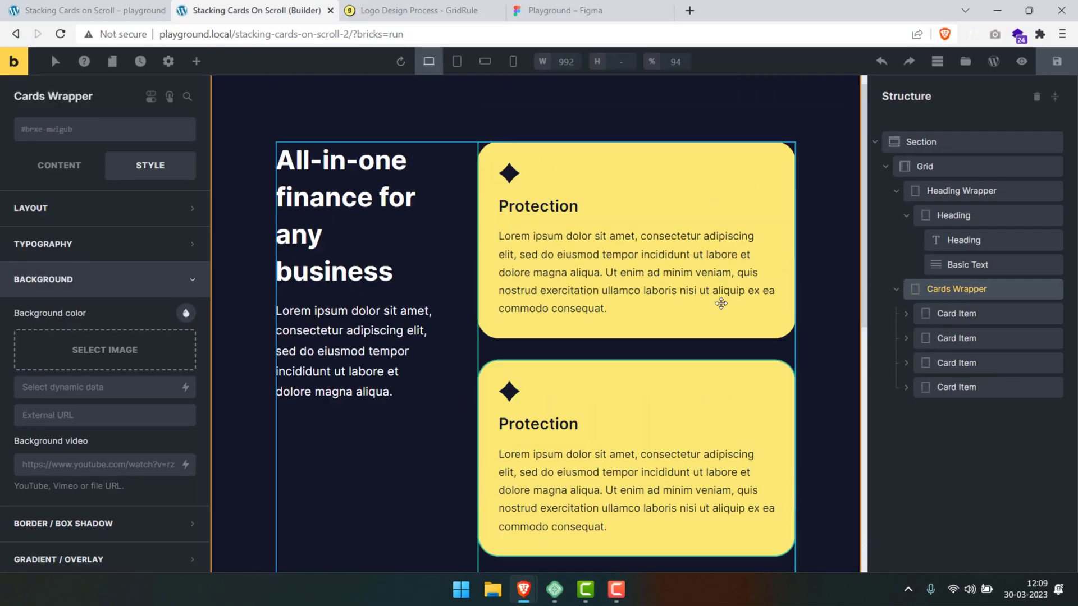
Give the second card a pink background colour taken from the Figma design.
click(871, 325)
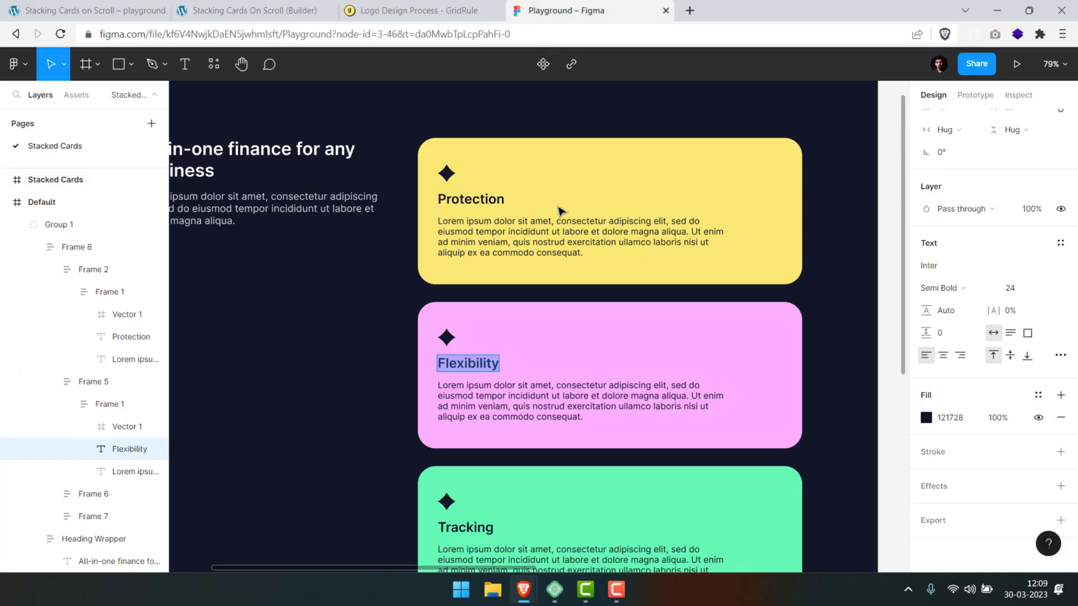
key(Escape)
click(275, 10)
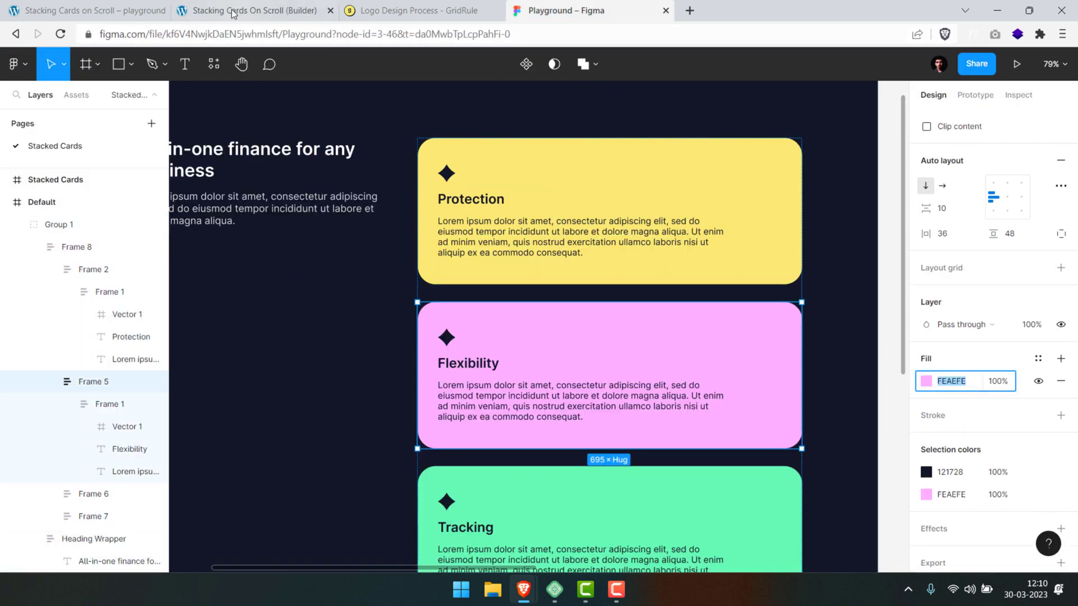
click(233, 13)
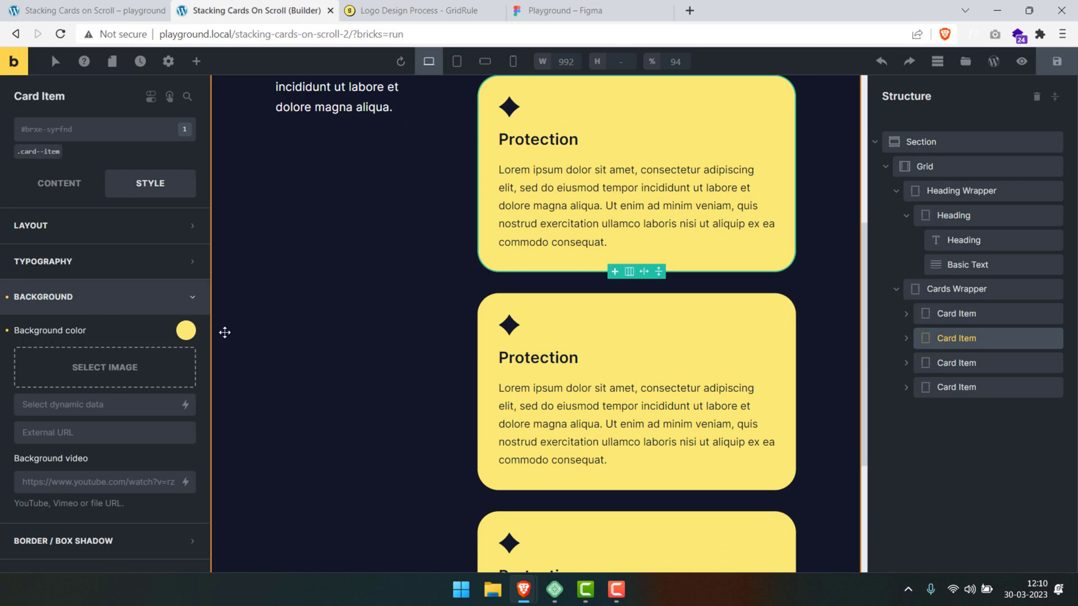
click(186, 331)
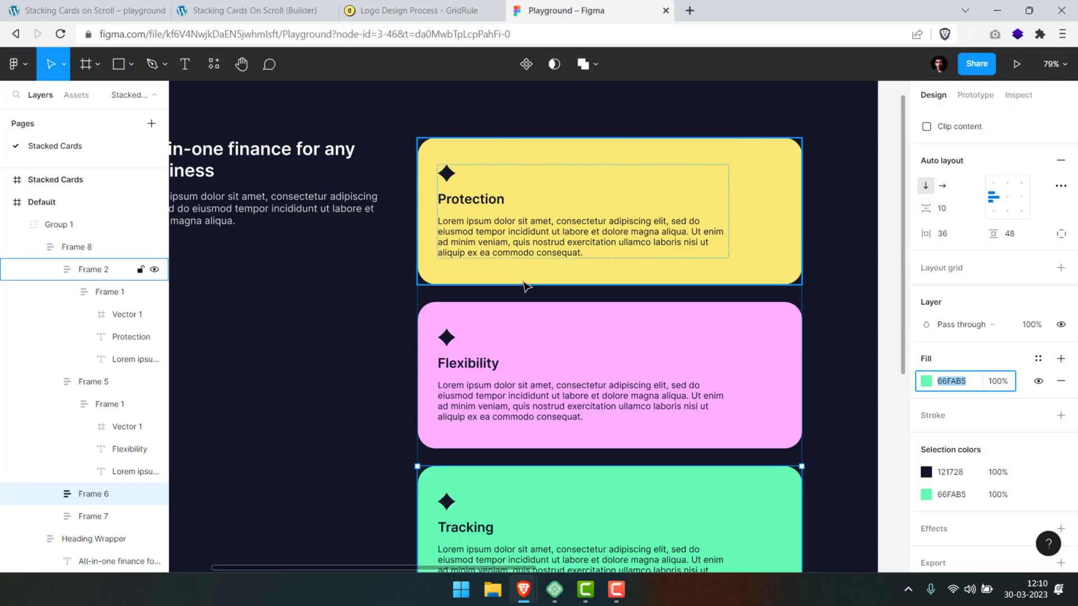
Retitle the fourth card's heading 'Analytics', then save the page.
scroll(525, 286, down, 3)
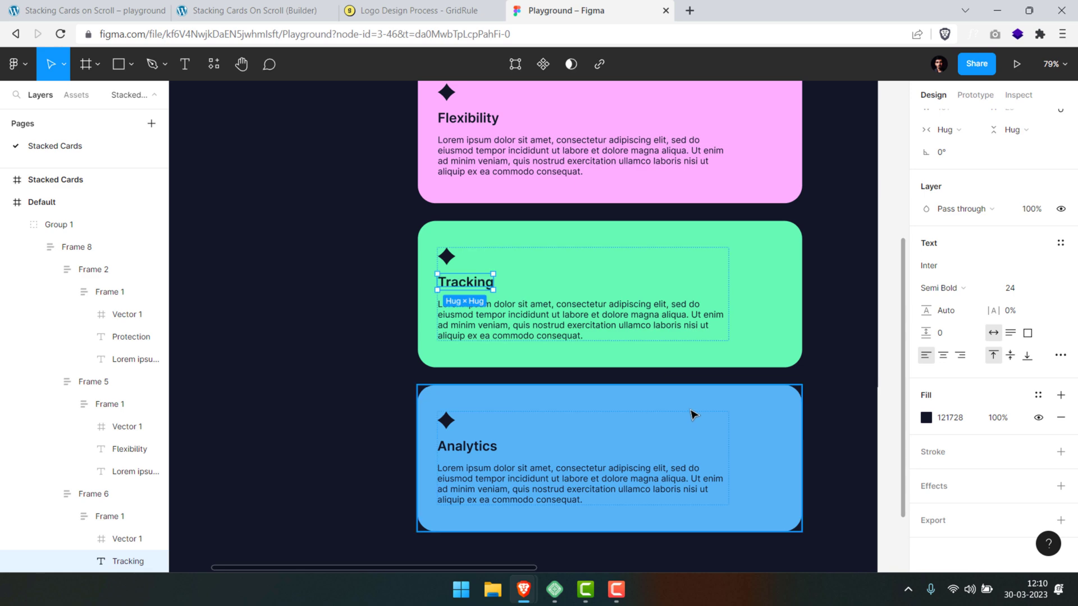
click(694, 414)
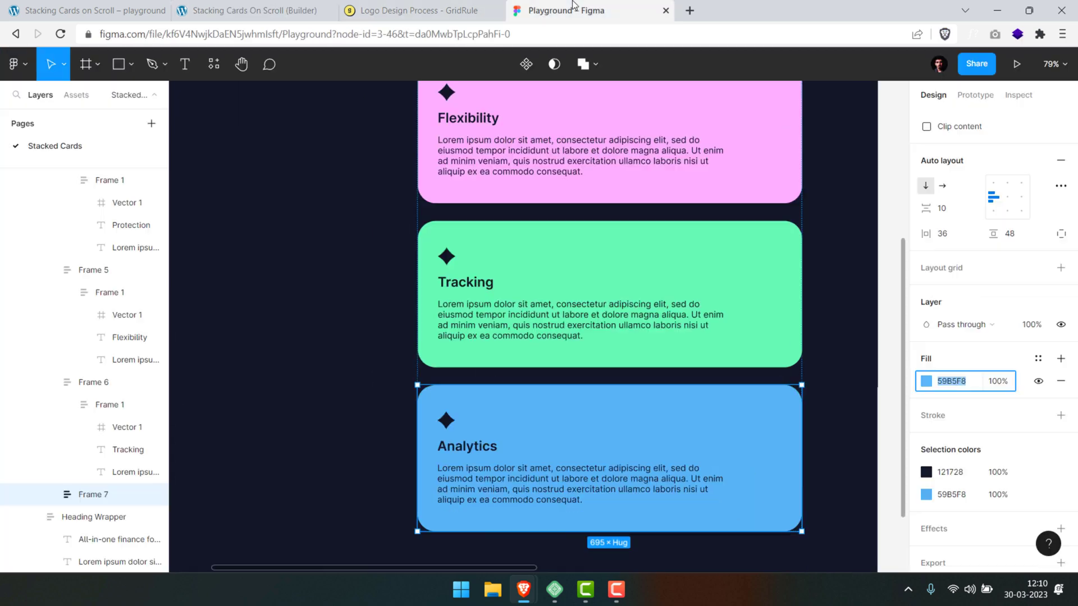
click(473, 448)
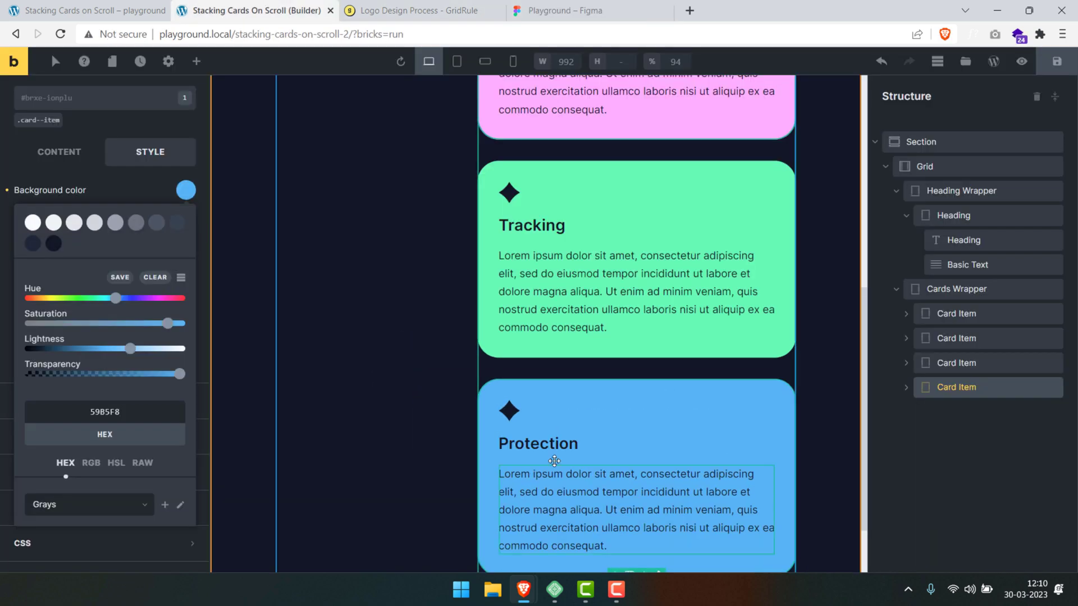
double_click(534, 444)
text(Analytics)
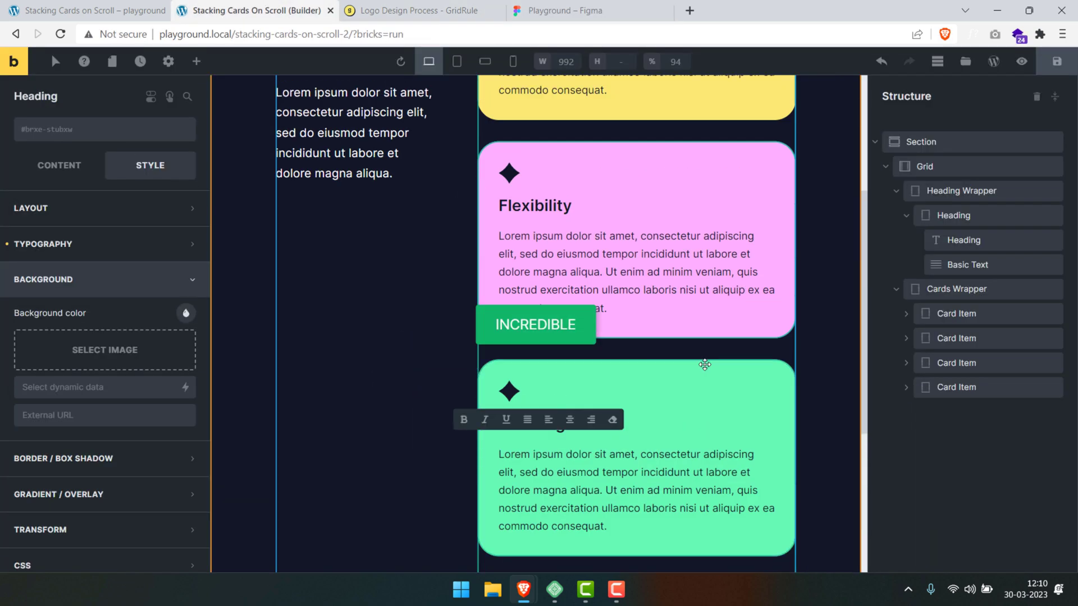
click(705, 365)
scroll(606, 353, up, 5)
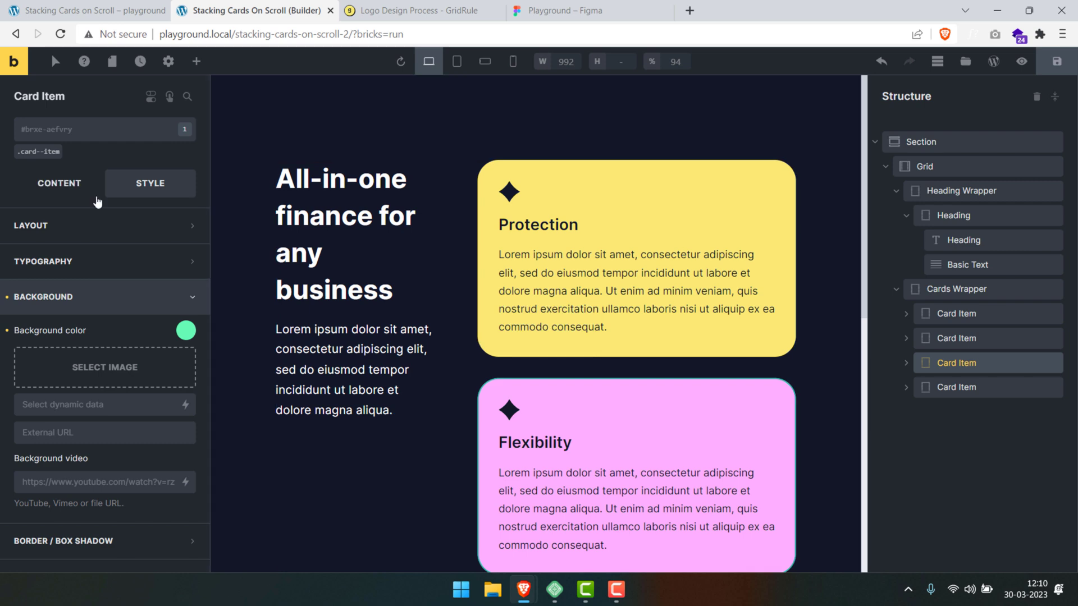
click(59, 183)
click(1056, 74)
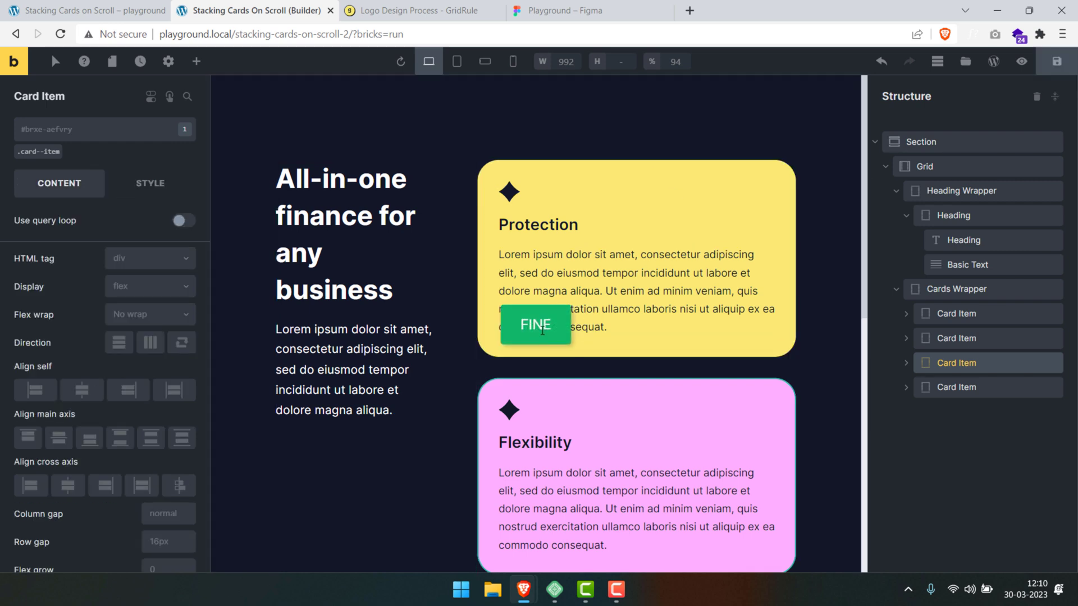
Preview the Stacking Cards page in a new tab, scroll through it, then return to the builder.
click(18, 72)
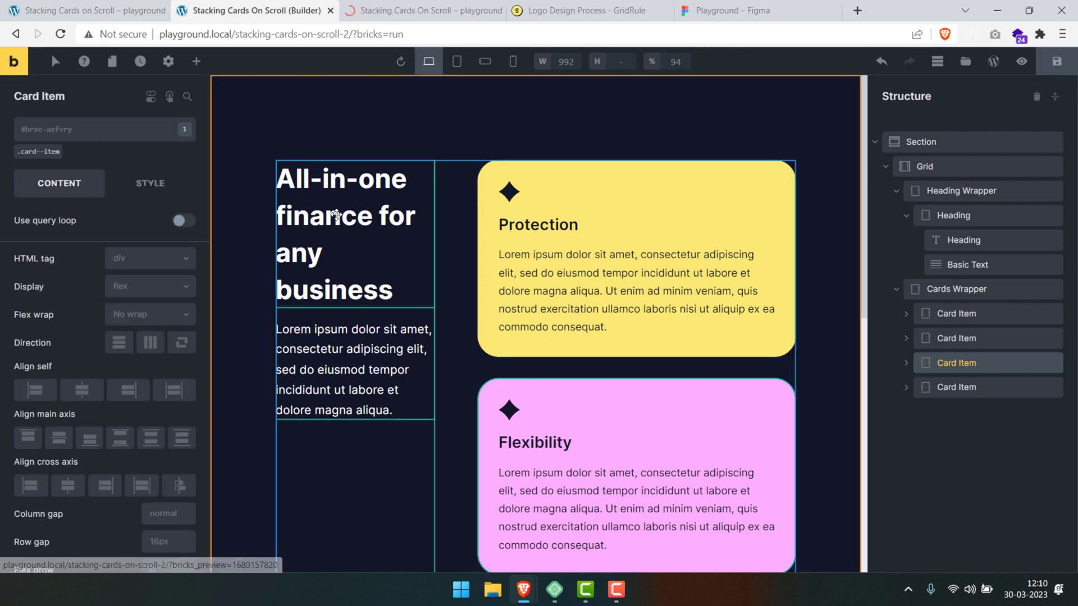
click(430, 16)
scroll(831, 314, down, 7)
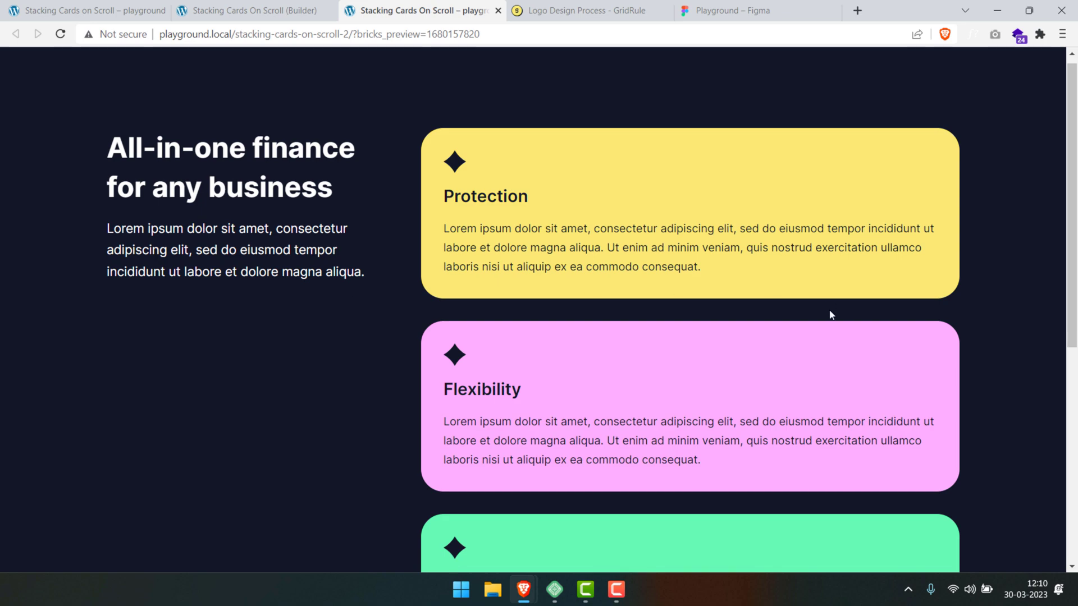
scroll(815, 348, up, 7)
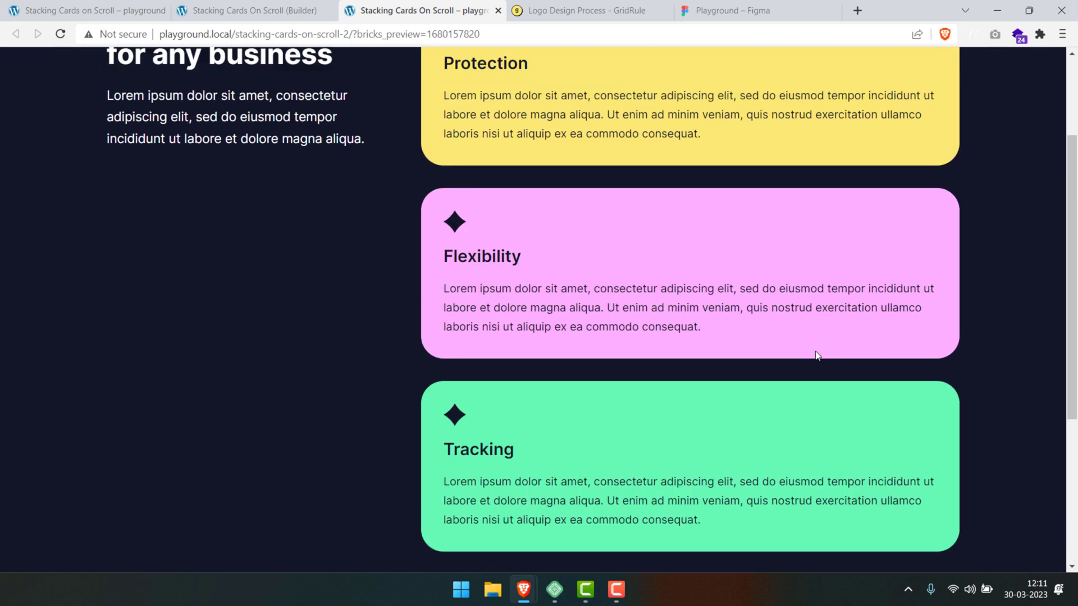
scroll(807, 355, down, 7)
scroll(806, 356, up, 7)
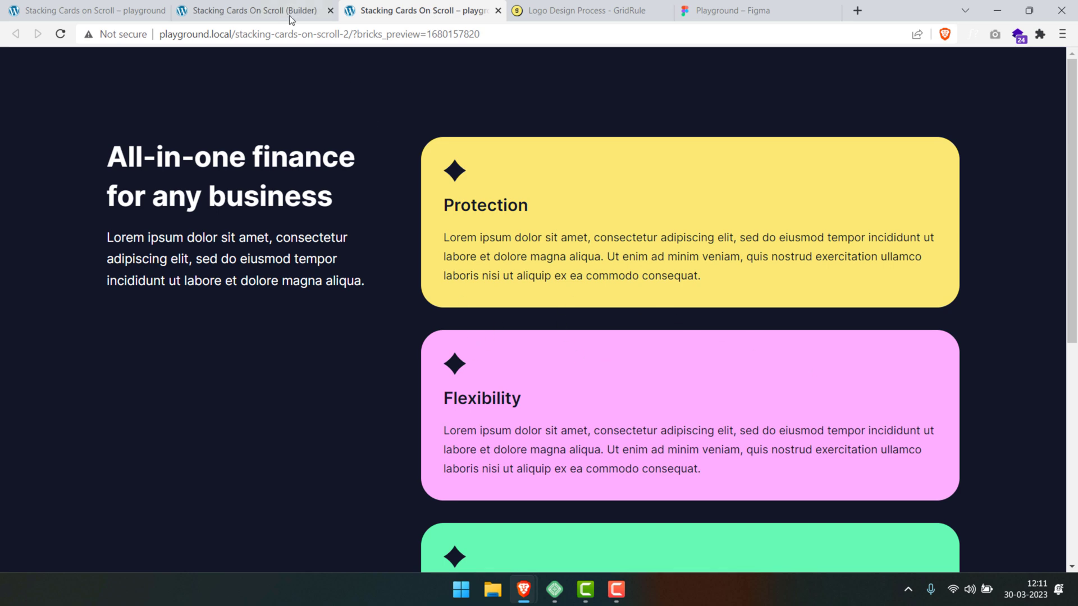
click(264, 10)
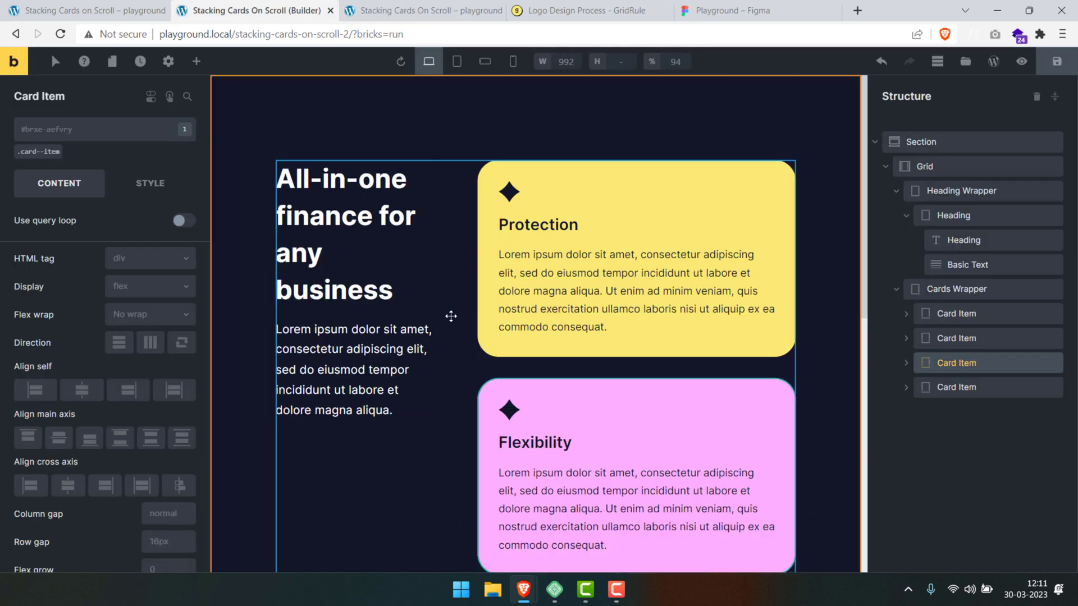
At the mobile landscape breakpoint, set the Grid's template columns to 1fr and gap to 2rem.
click(458, 61)
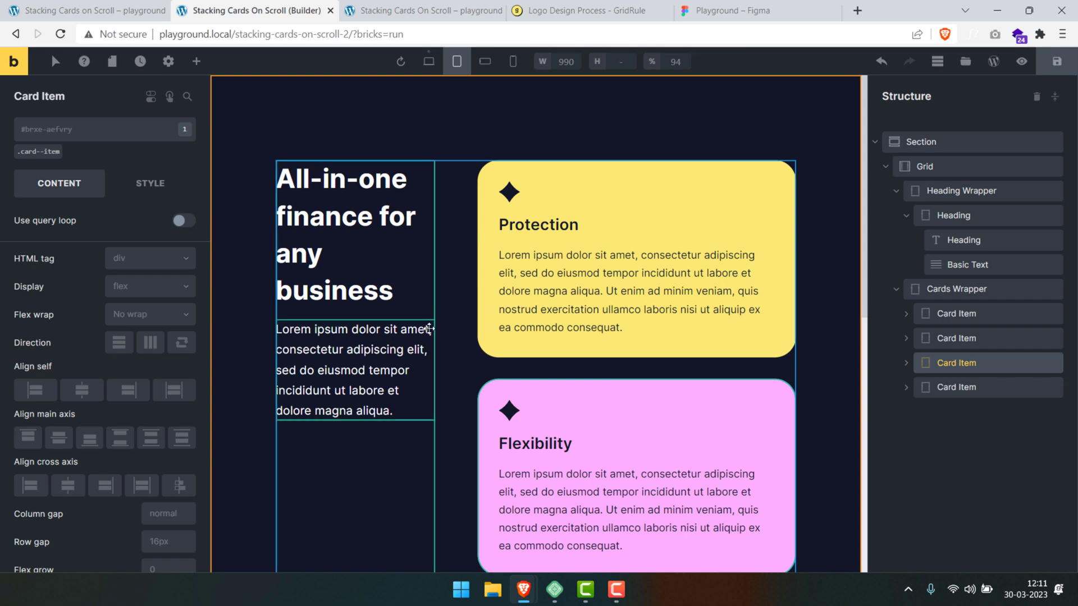
scroll(453, 314, down, 6)
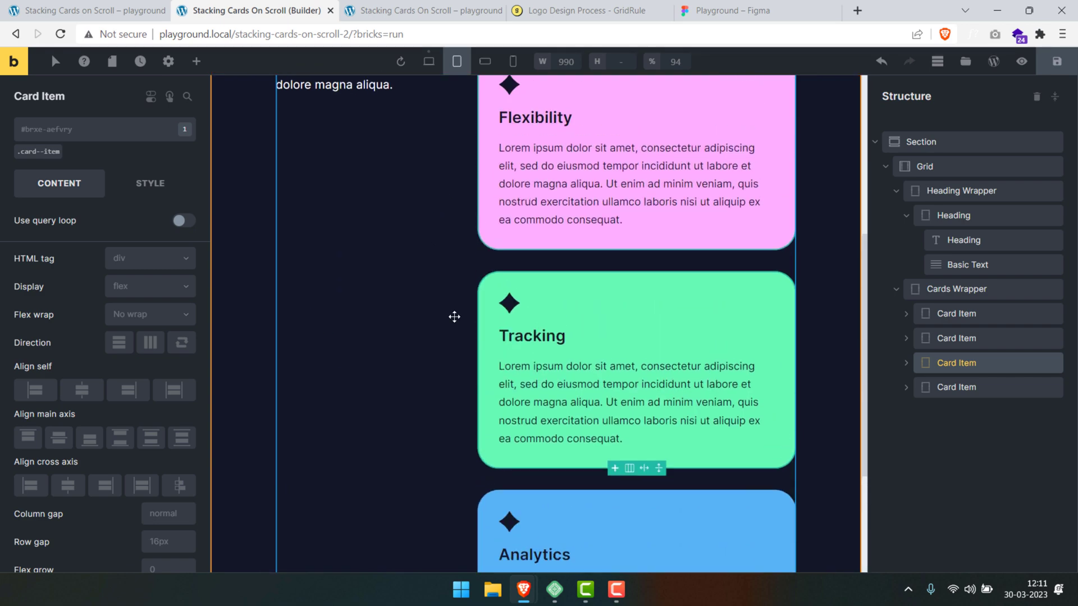
scroll(454, 316, up, 6)
click(485, 62)
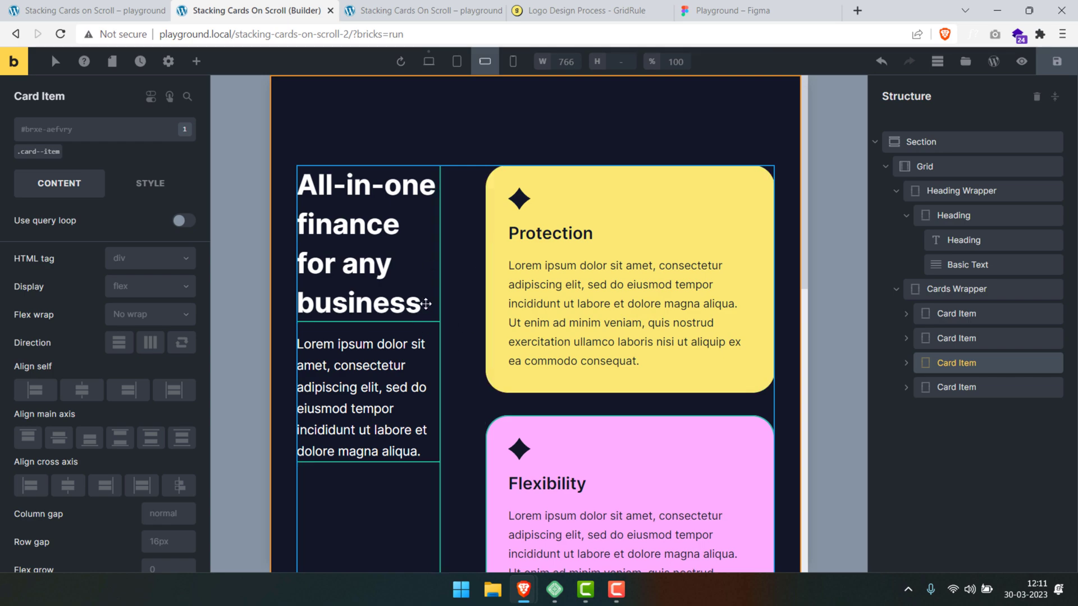
click(939, 168)
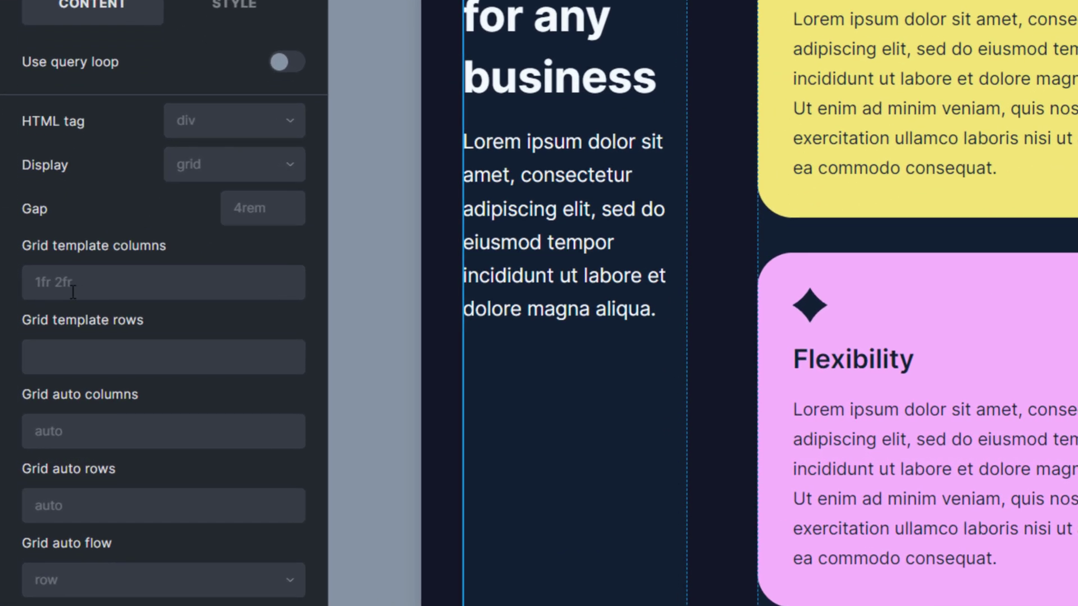
click(65, 362)
text(1fr)
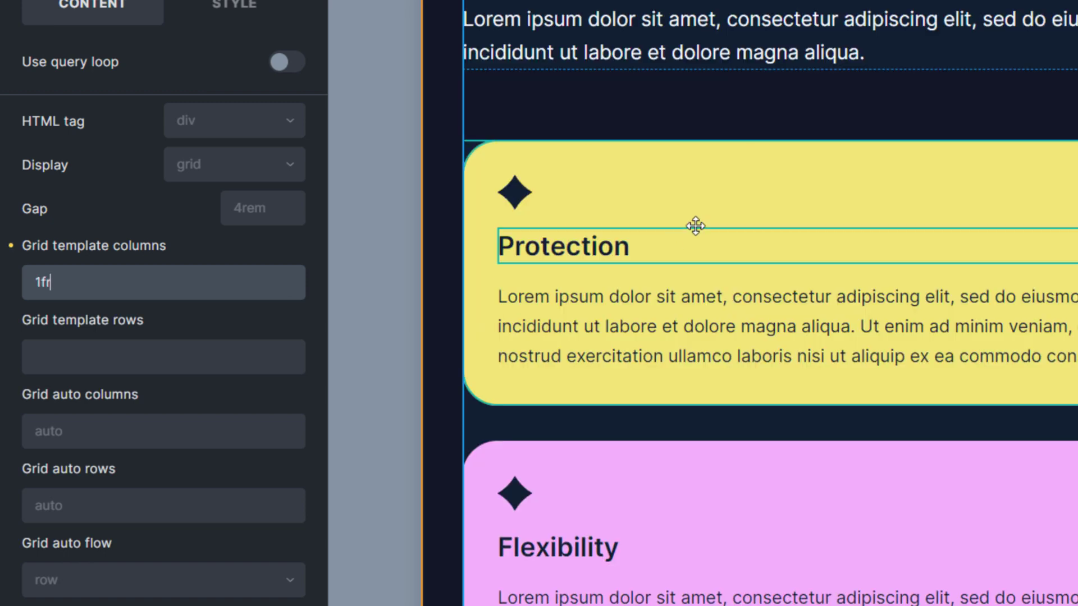
click(247, 218)
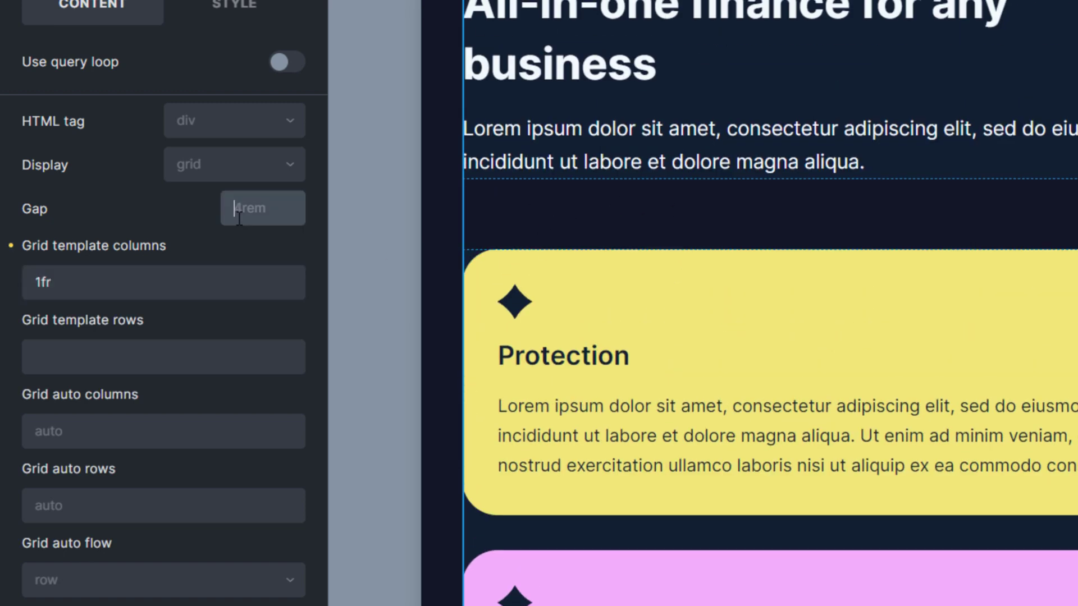
text(2rem)
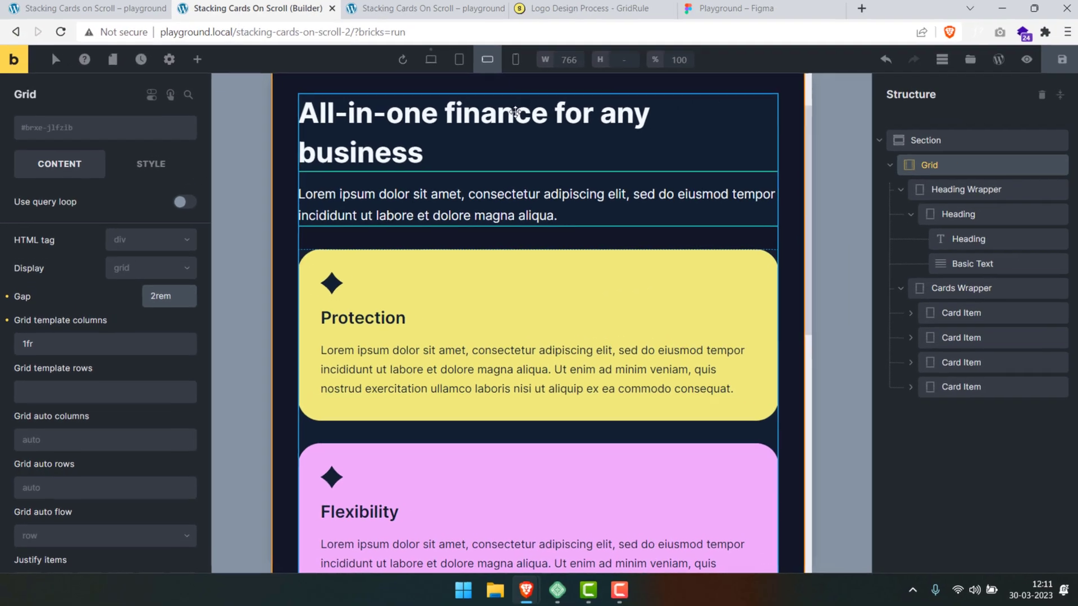
Check the single-column layout at mobile portrait width by scrolling the canvas.
click(512, 61)
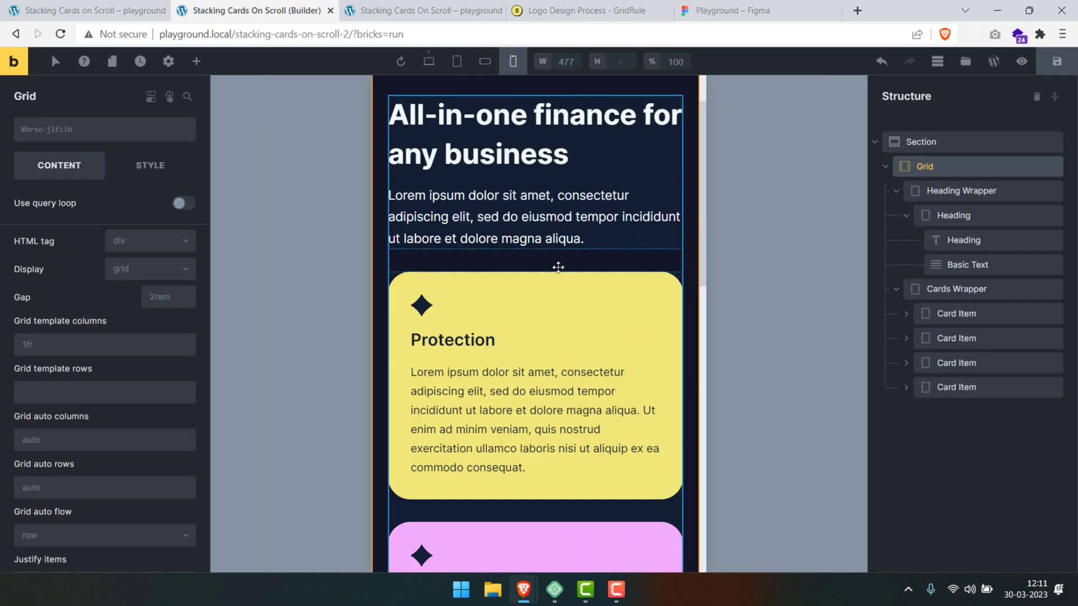
scroll(558, 267, down, 12)
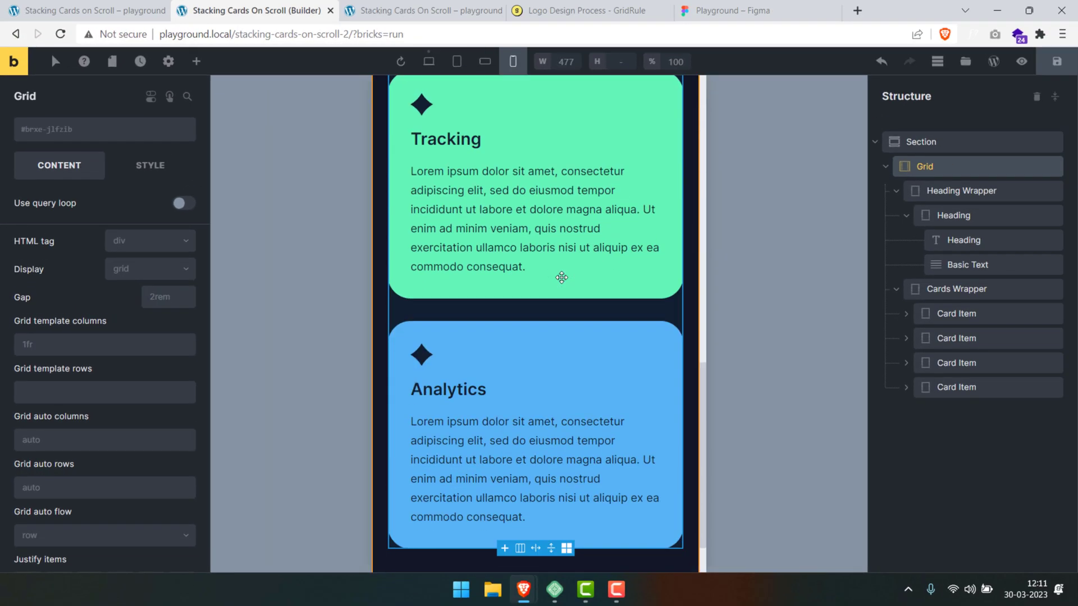
scroll(561, 277, up, 10)
key(ctrl+shift+Up)
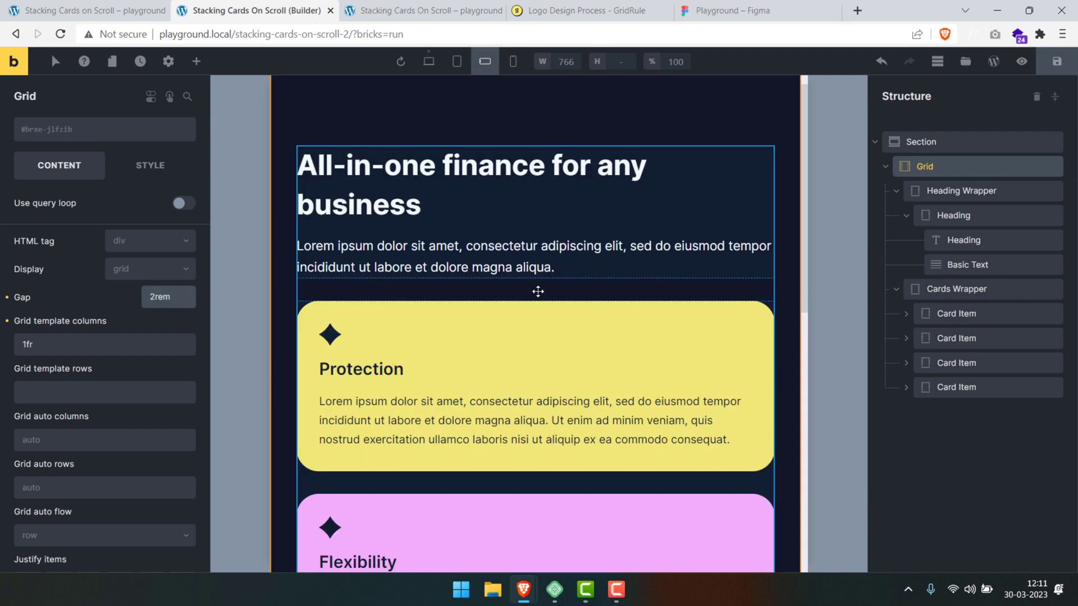
scroll(550, 298, down, 8)
scroll(563, 306, up, 5)
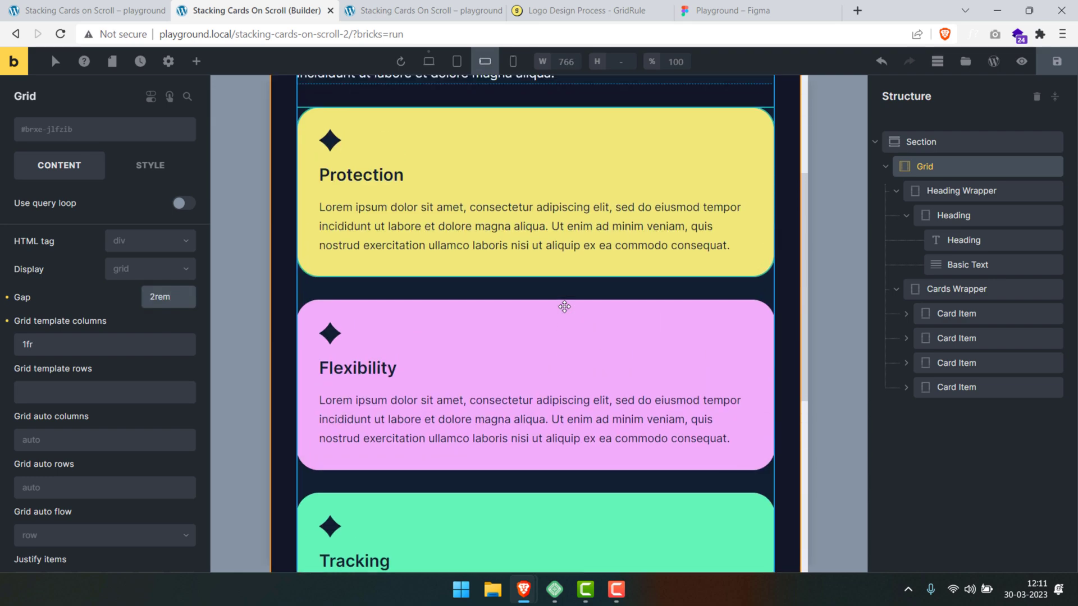
scroll(564, 306, up, 4)
scroll(522, 208, down, 1)
click(514, 63)
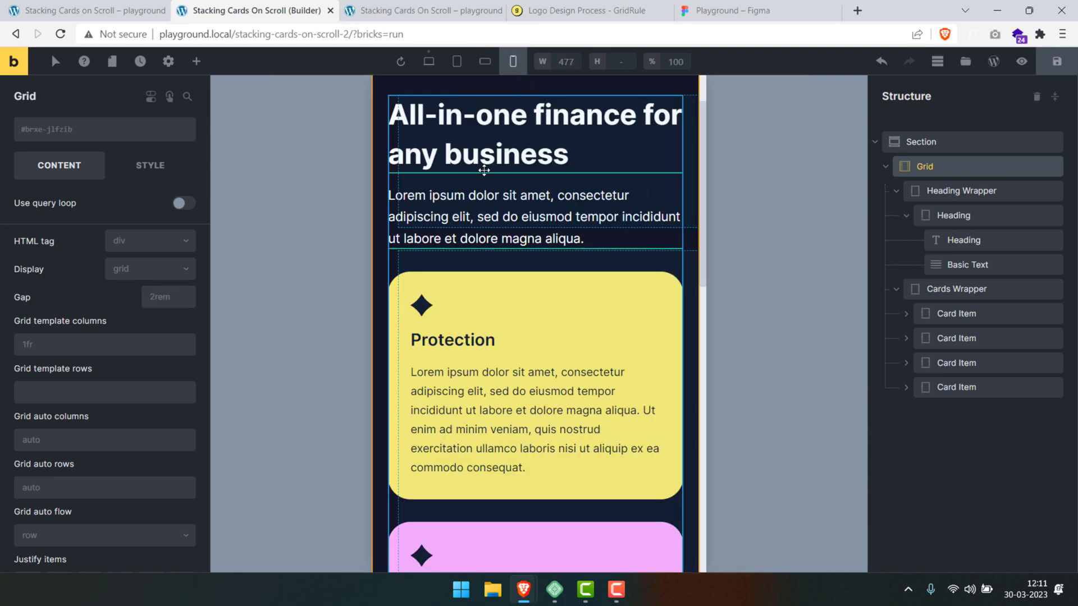
scroll(559, 269, down, 10)
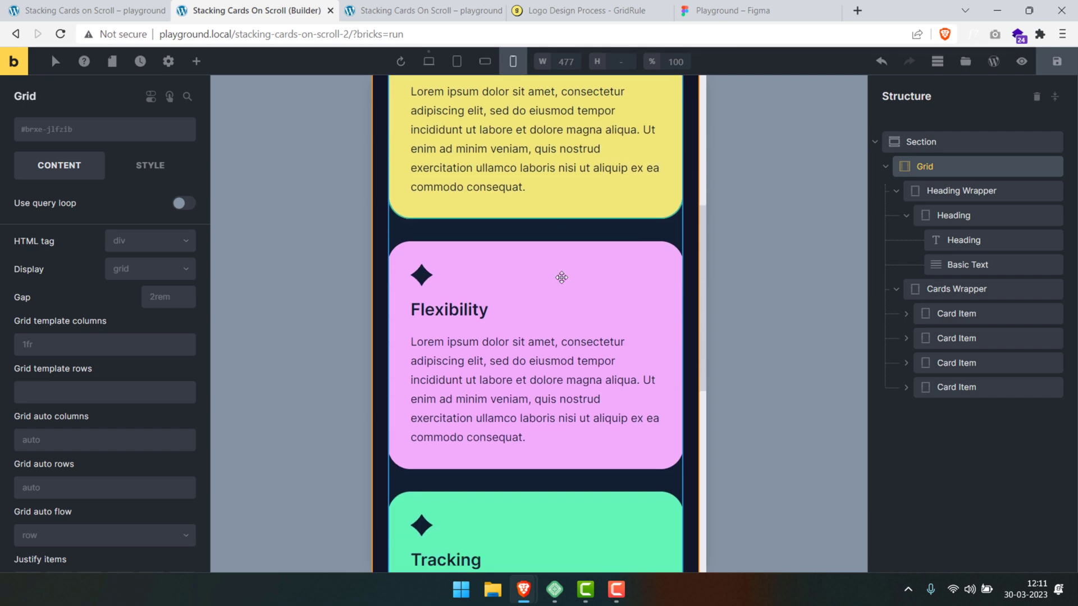
scroll(556, 281, up, 12)
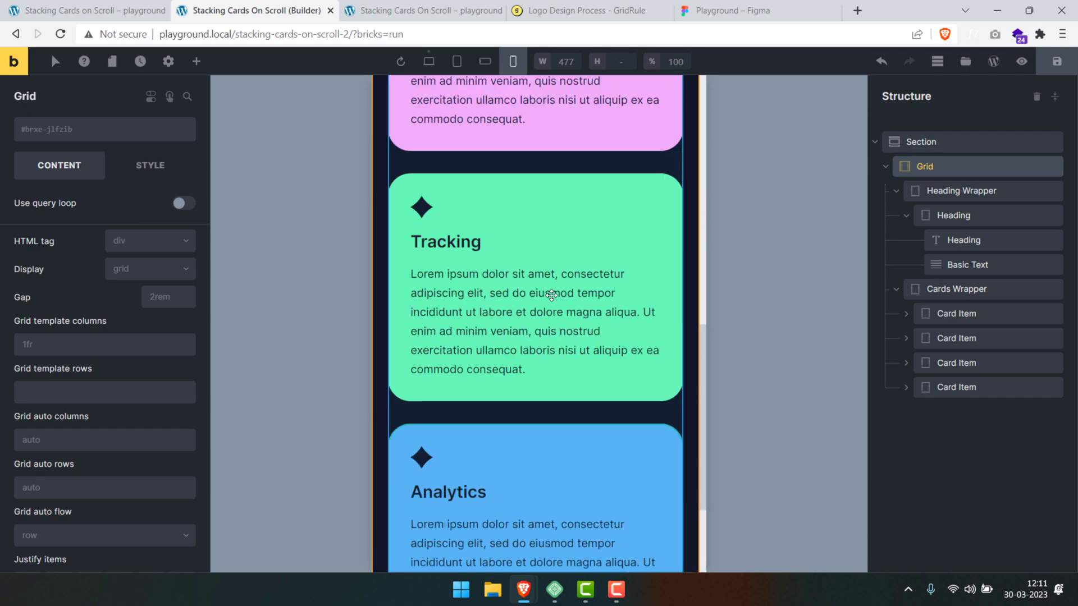
Back on desktop, give the Protection Card Item Position sticky with Top 4rem.
click(429, 61)
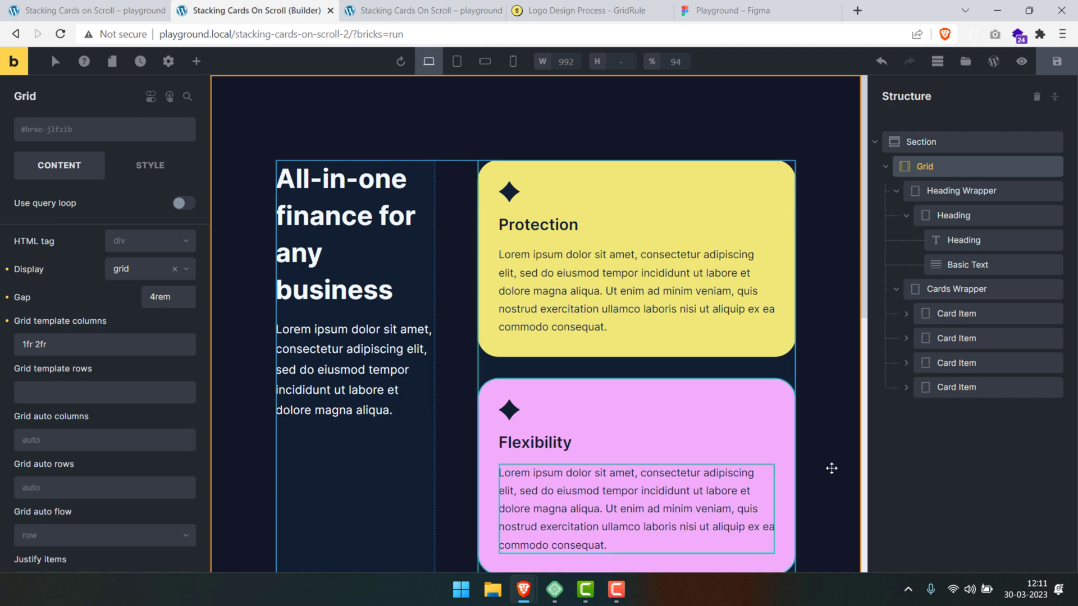
click(996, 315)
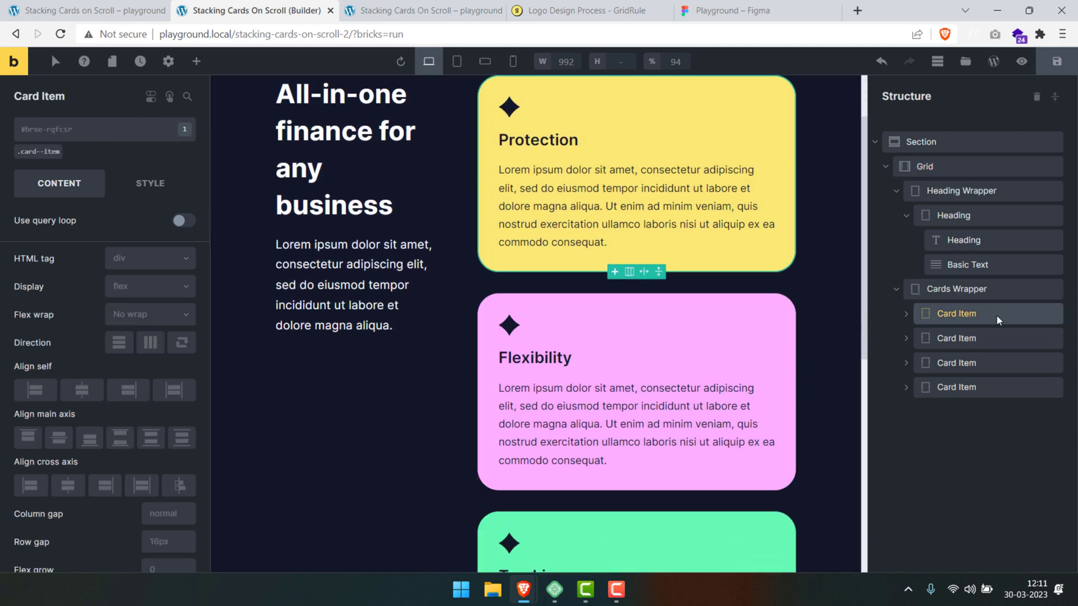
click(139, 183)
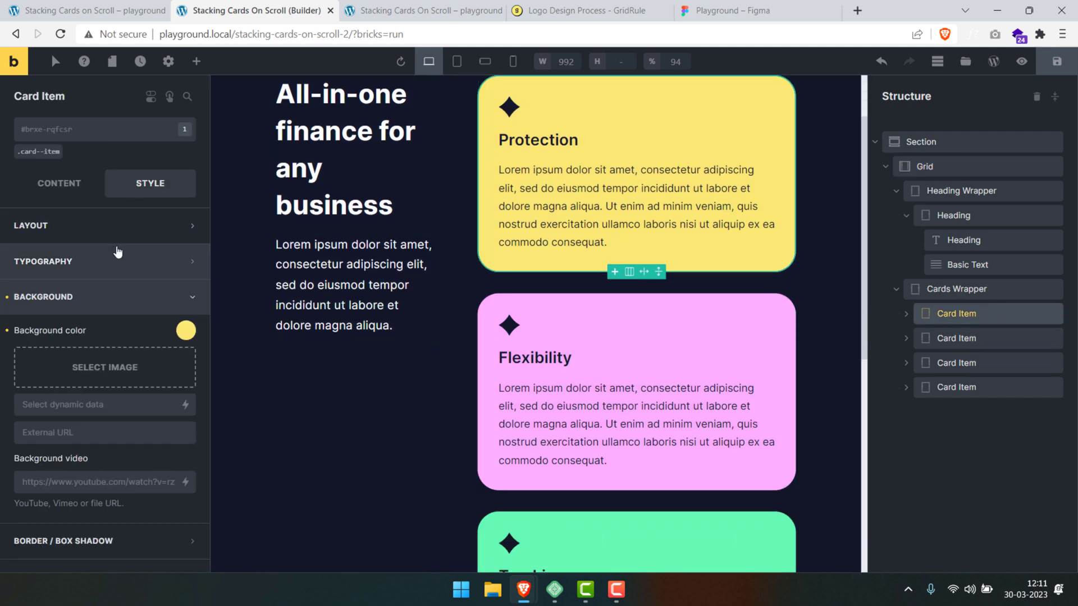
click(116, 231)
scroll(106, 259, down, 5)
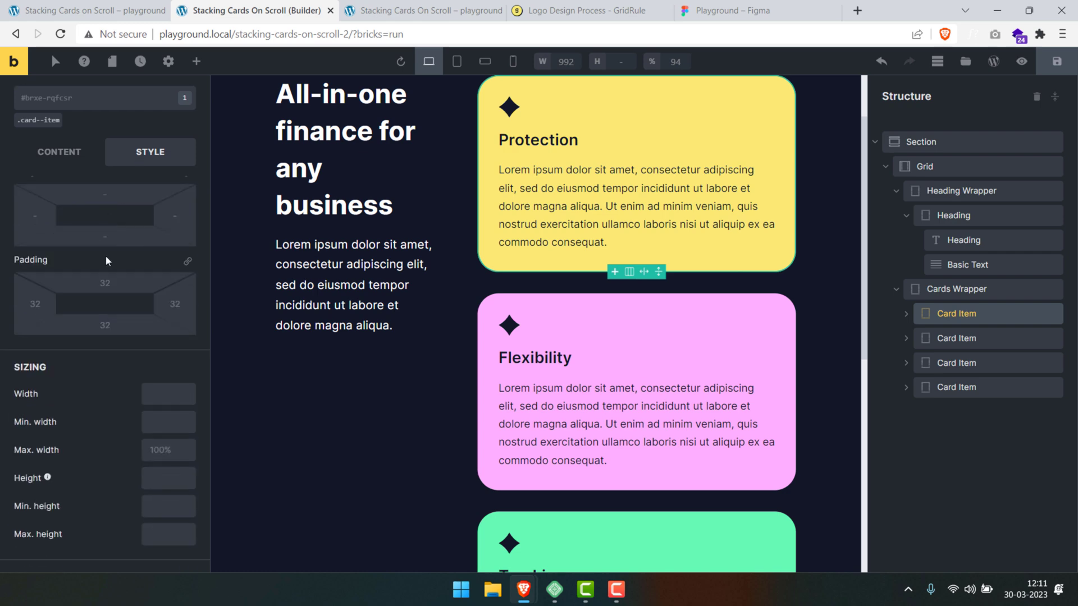
scroll(106, 261, down, 1)
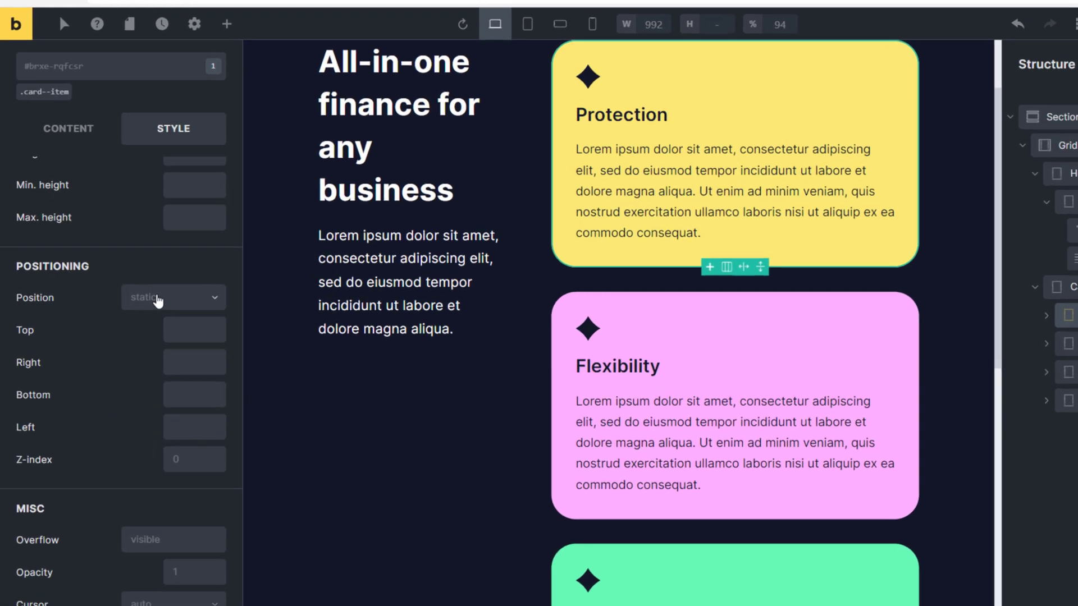
click(137, 296)
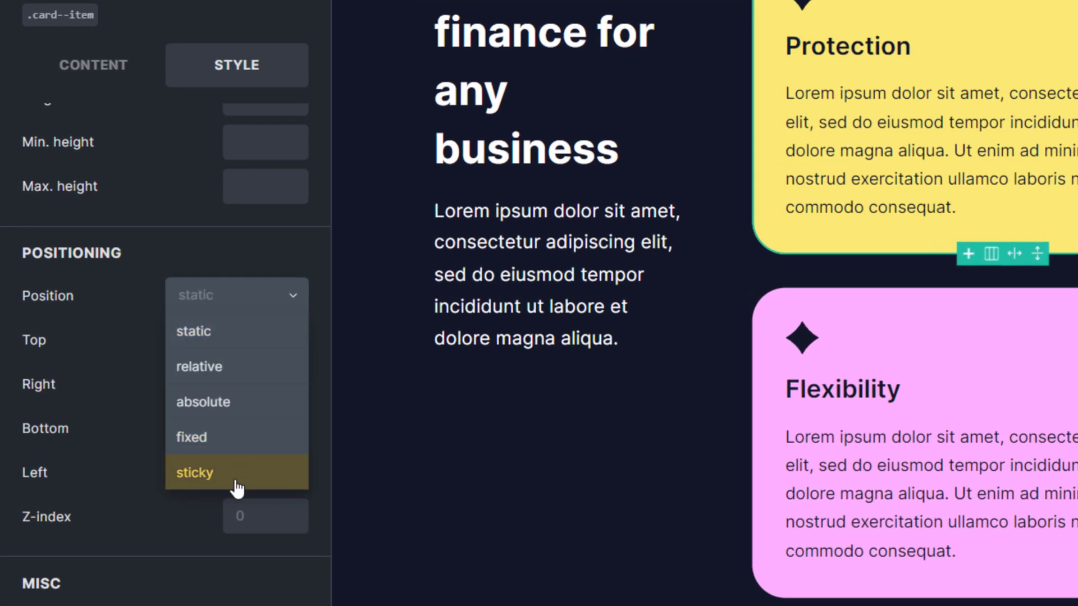
click(237, 487)
click(252, 408)
text(4rem)
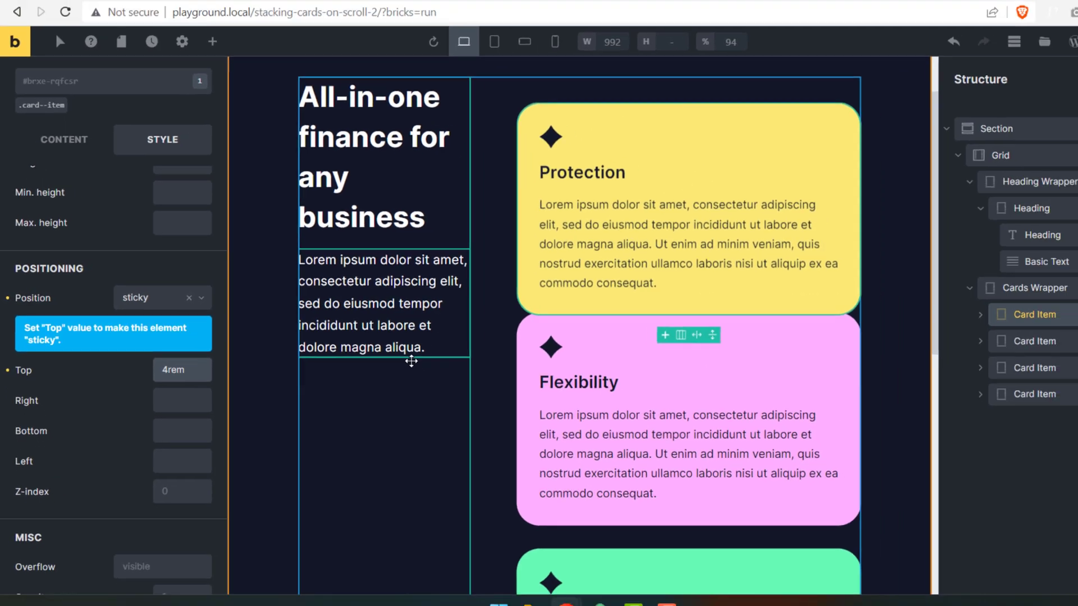
scroll(598, 385, down, 3)
scroll(380, 357, down, 5)
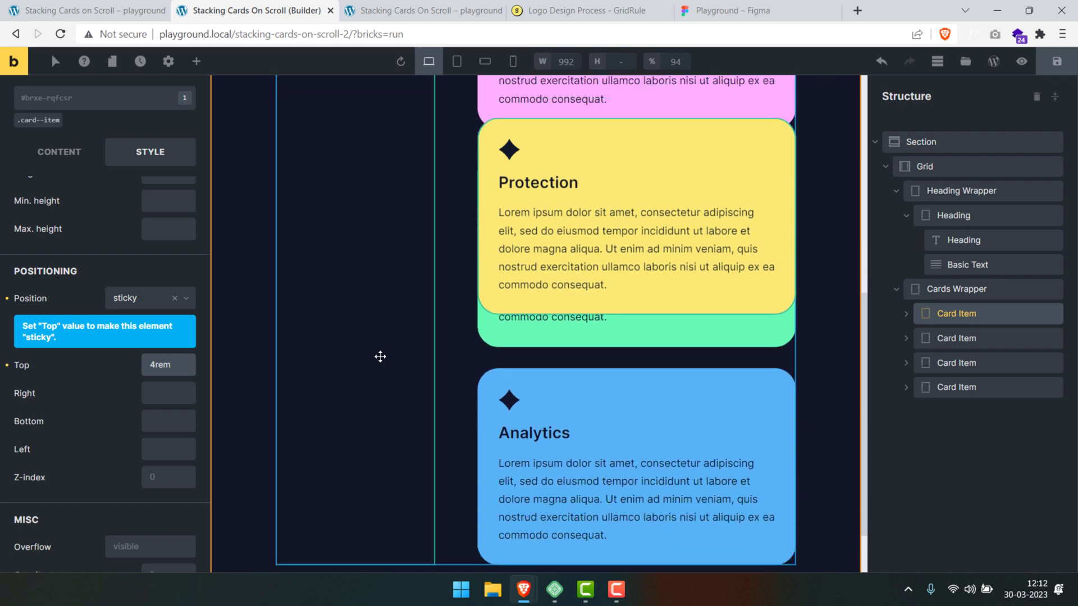
scroll(380, 357, up, 10)
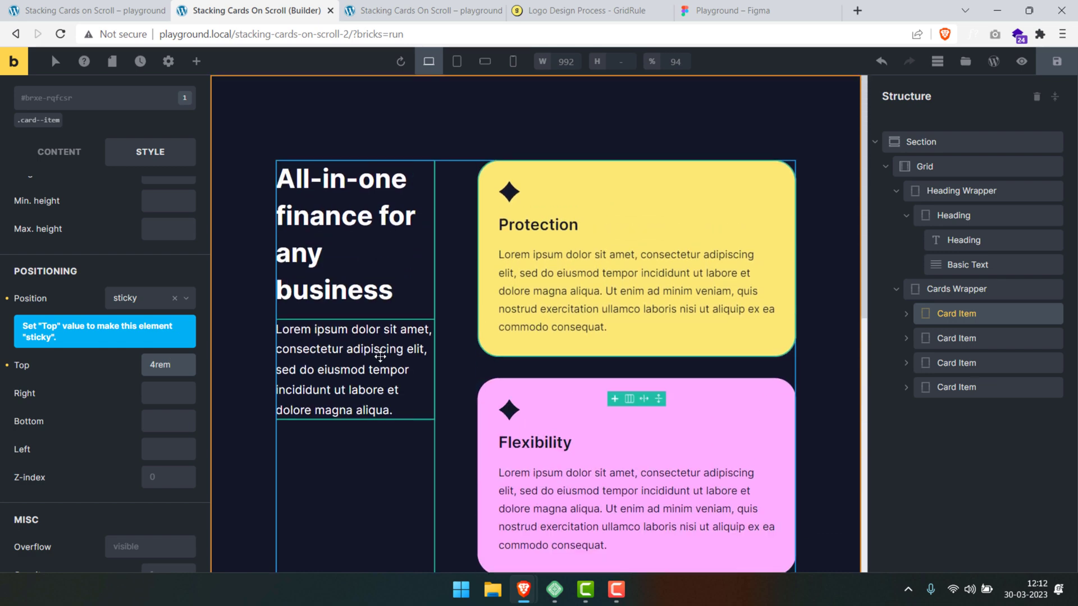
scroll(378, 356, down, 3)
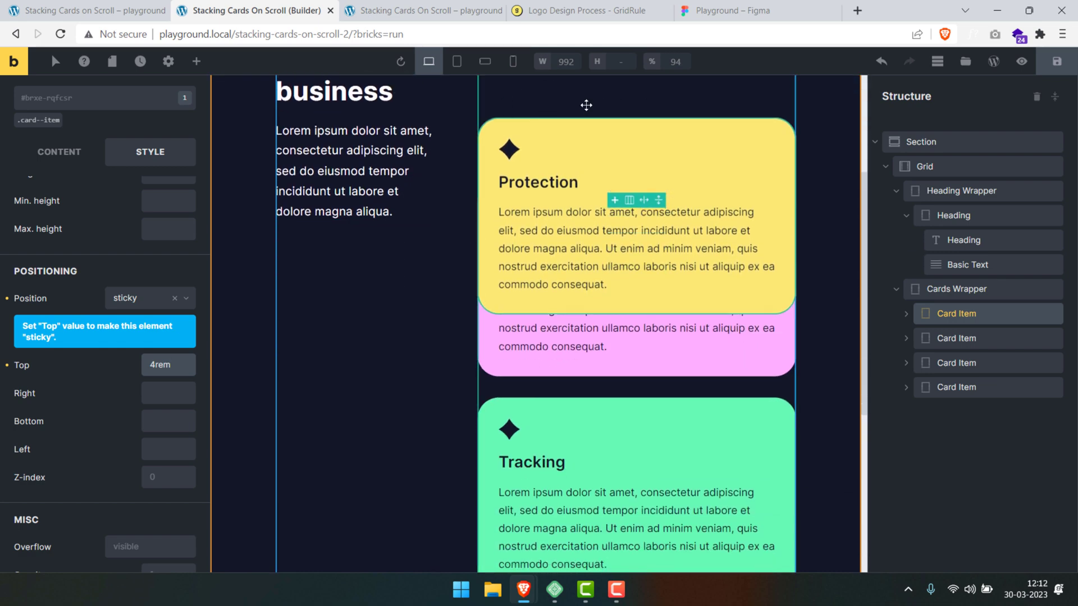
scroll(431, 337, down, 3)
scroll(432, 336, up, 8)
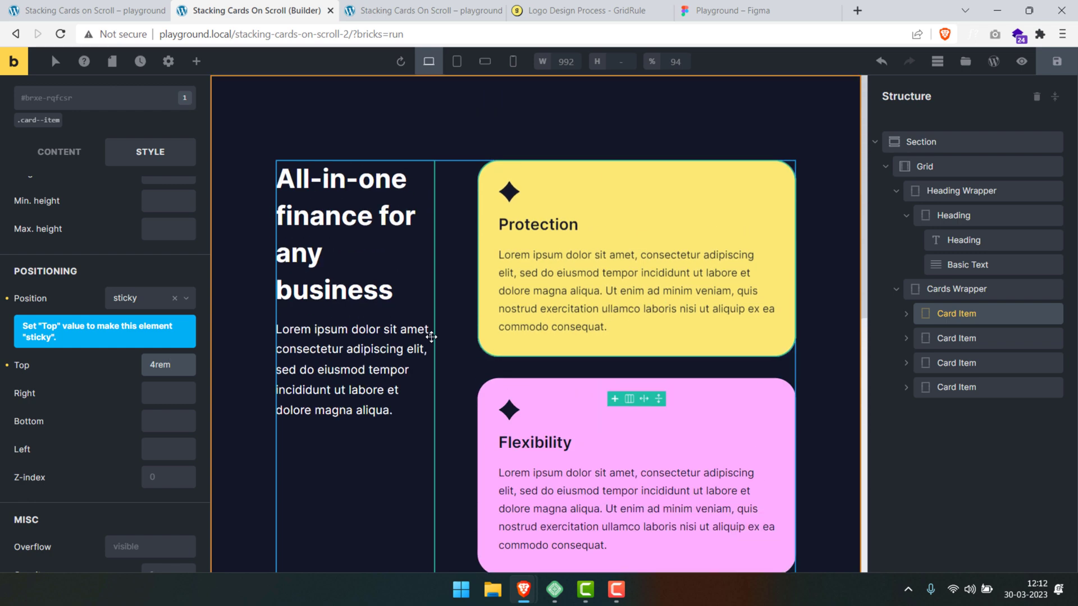
Set the Flexibility Card Item's Position to sticky with Top 4rem.
click(995, 338)
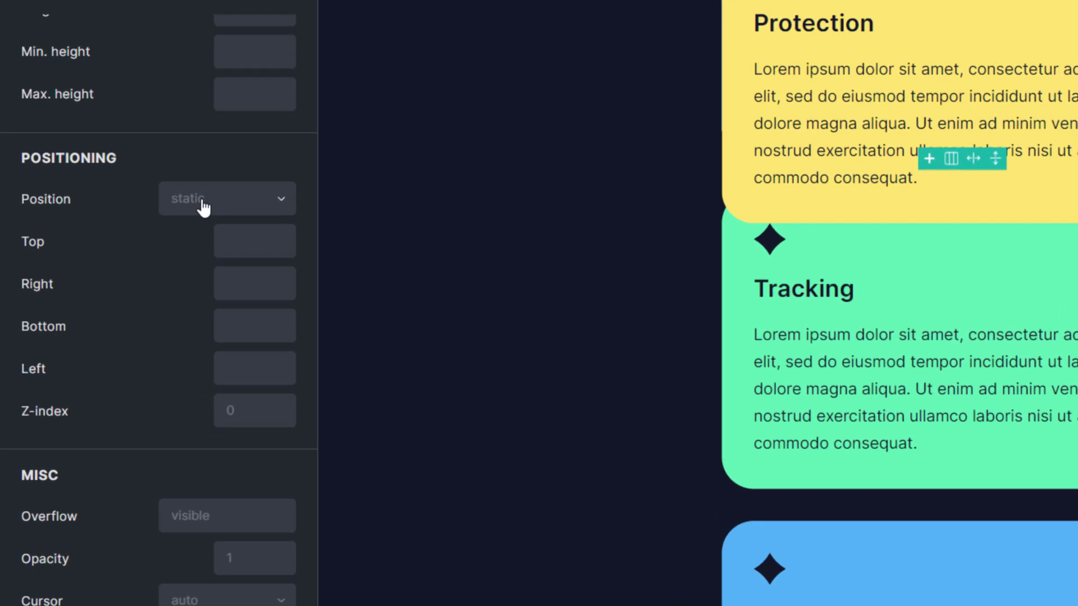
click(157, 270)
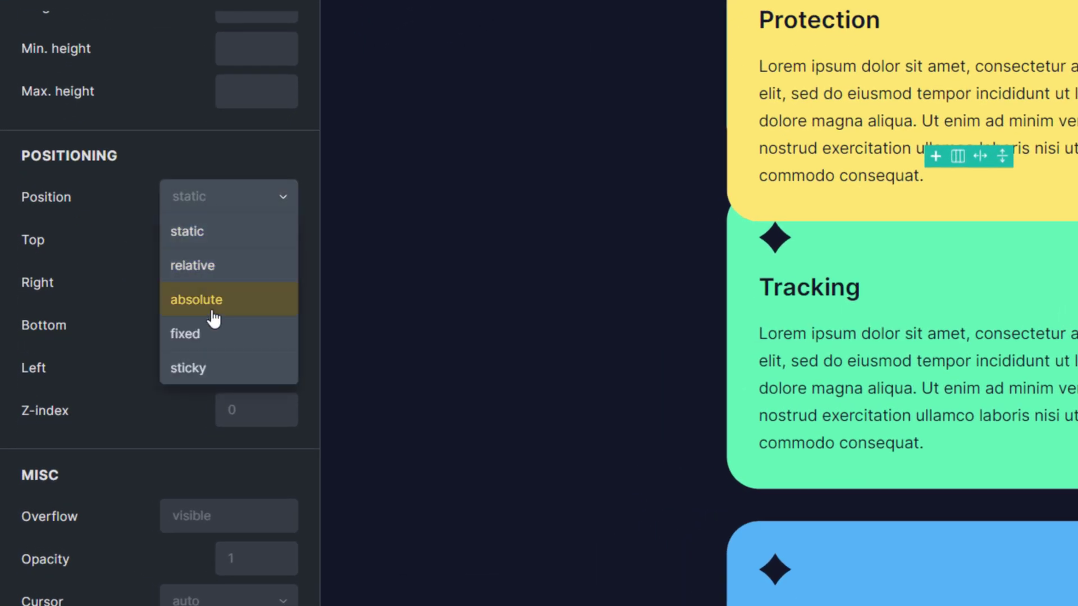
click(185, 369)
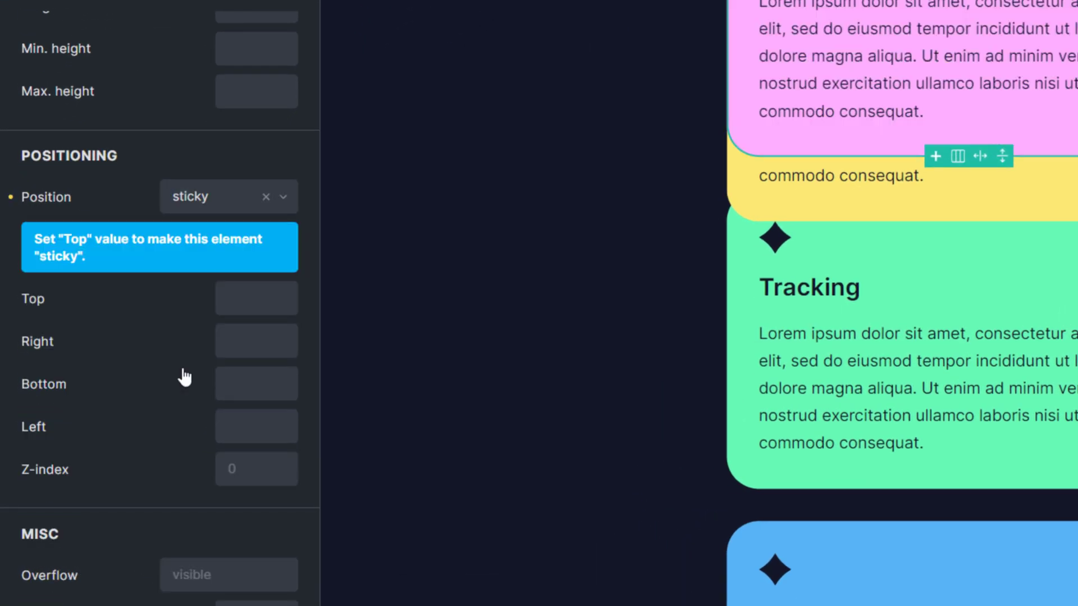
click(236, 293)
text(4rem)
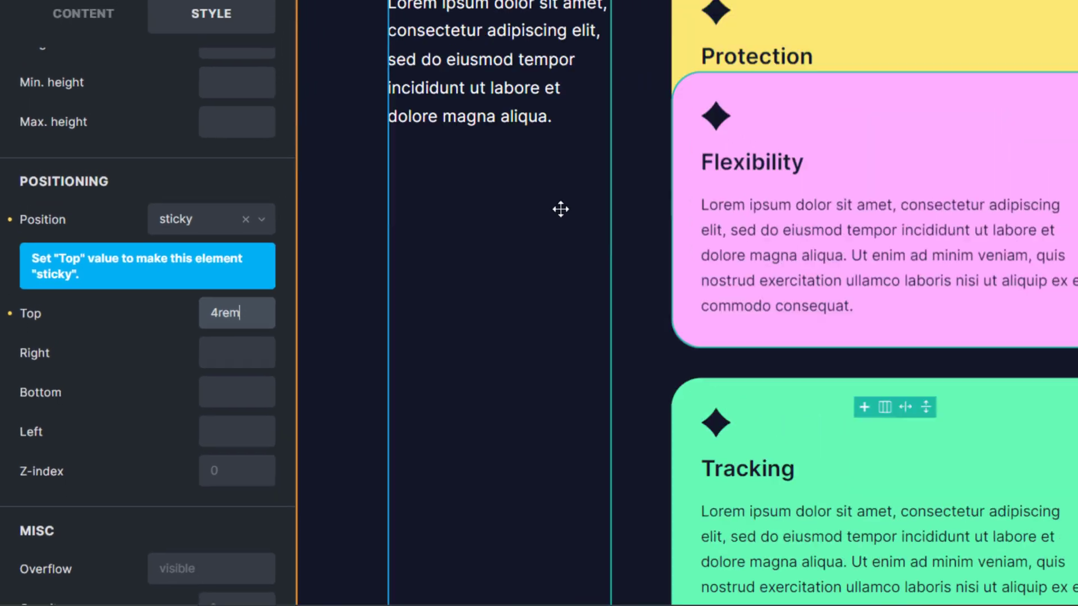
Scroll the canvas to test the Flexibility card stacking over Protection.
scroll(450, 324, down, 6)
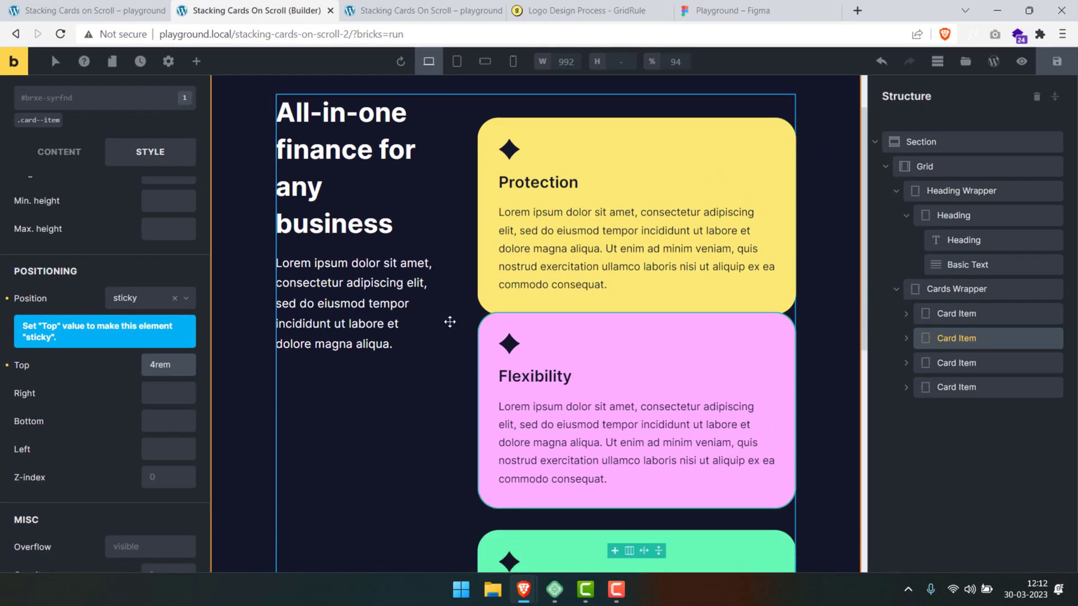
scroll(449, 321, up, 4)
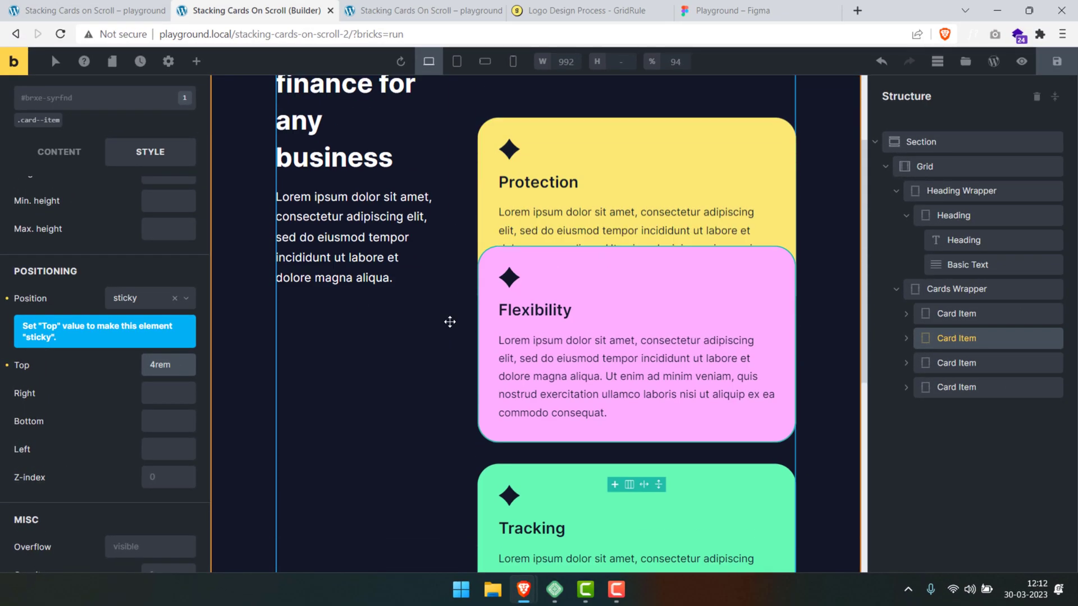
scroll(511, 275, down, 2)
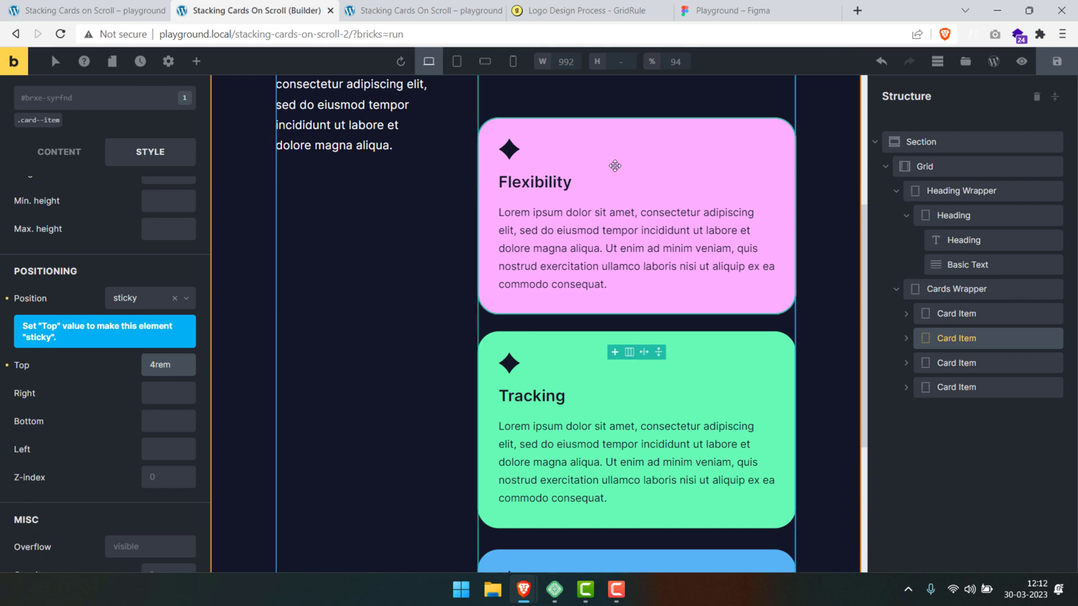
scroll(544, 144, up, 1)
scroll(553, 143, down, 1)
scroll(545, 137, up, 1)
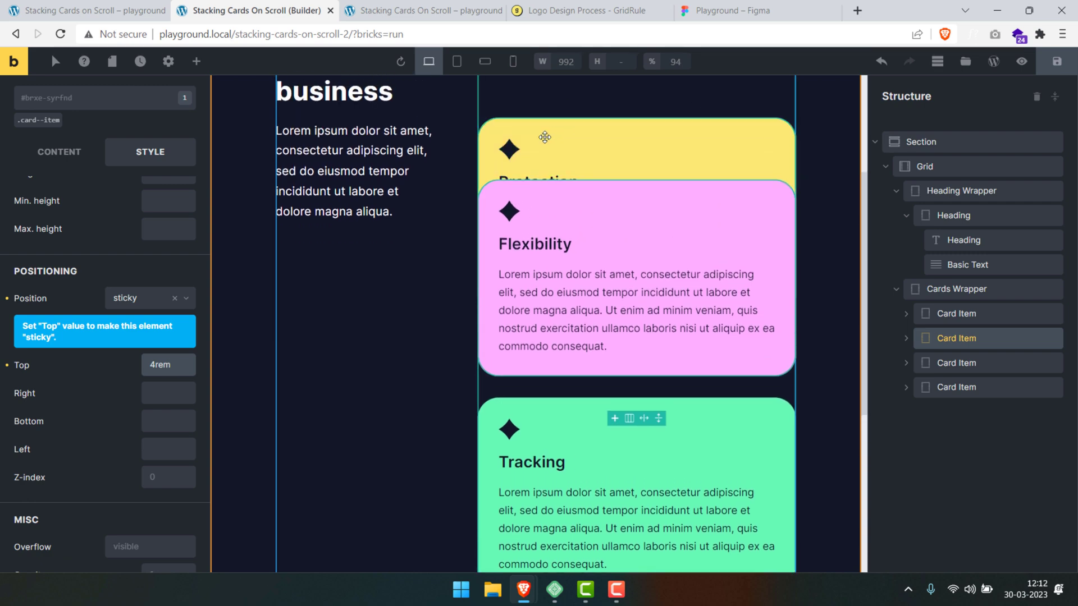
scroll(505, 230, down, 2)
scroll(436, 267, up, 1)
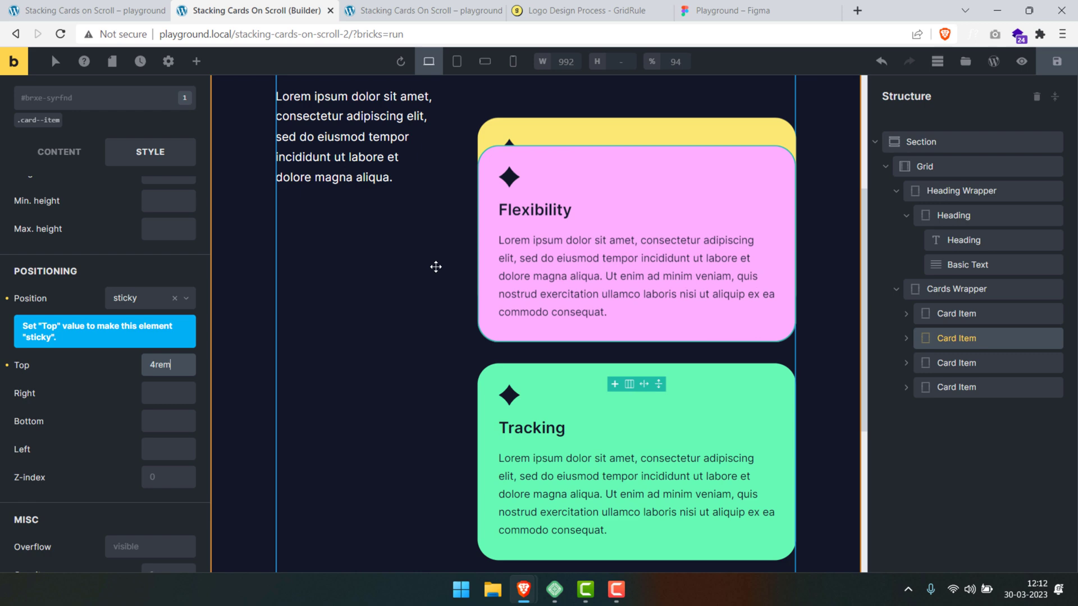
Change the Flexibility card's sticky Top to 6rem and scroll to confirm Protection peeks above.
scroll(436, 268, up, 2)
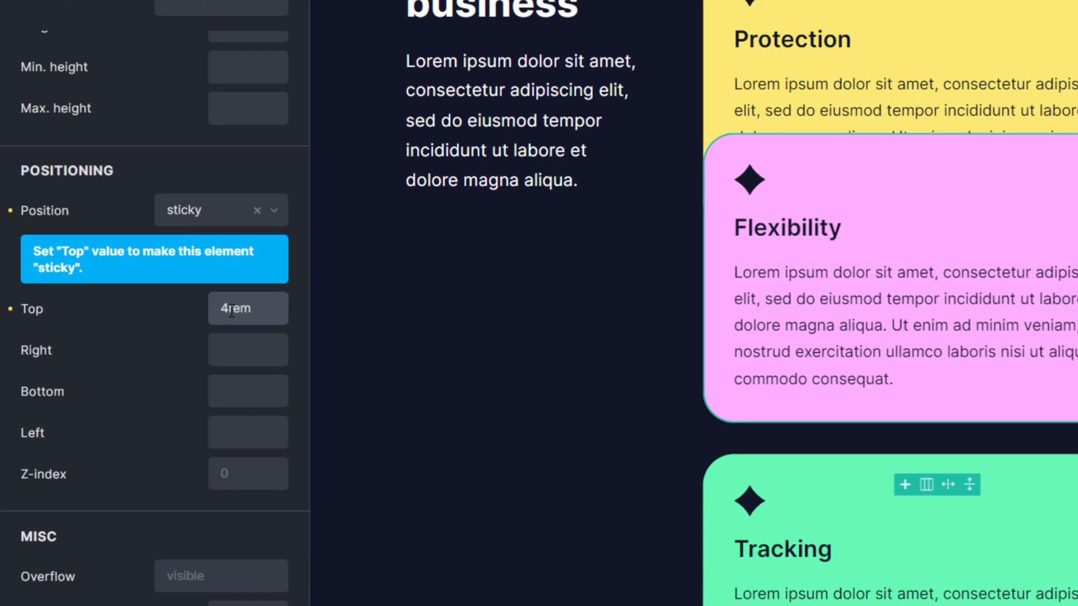
text(6)
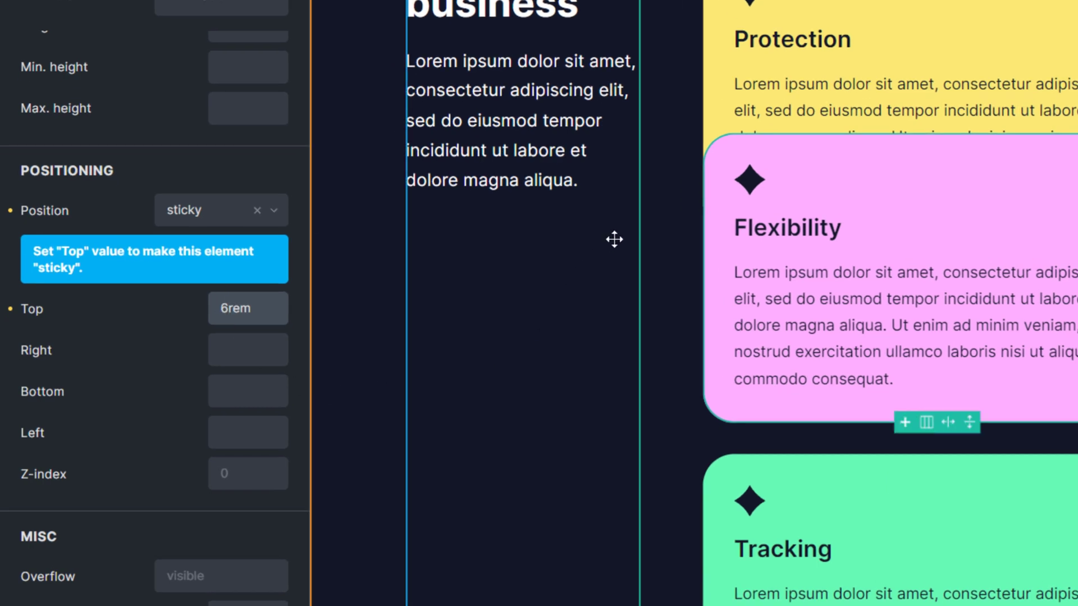
scroll(614, 238, down, 3)
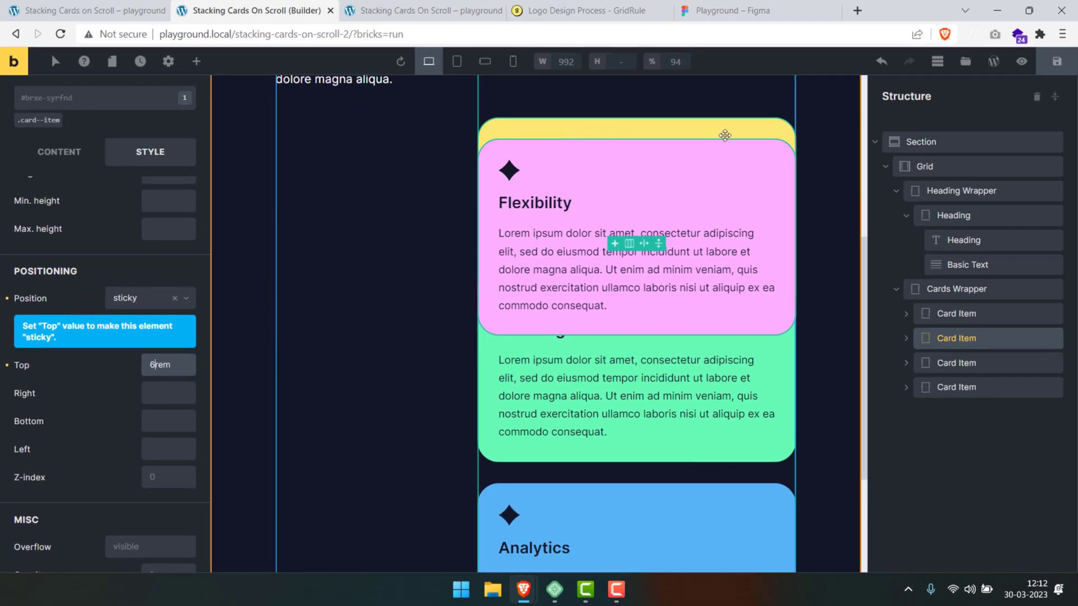
scroll(457, 269, up, 5)
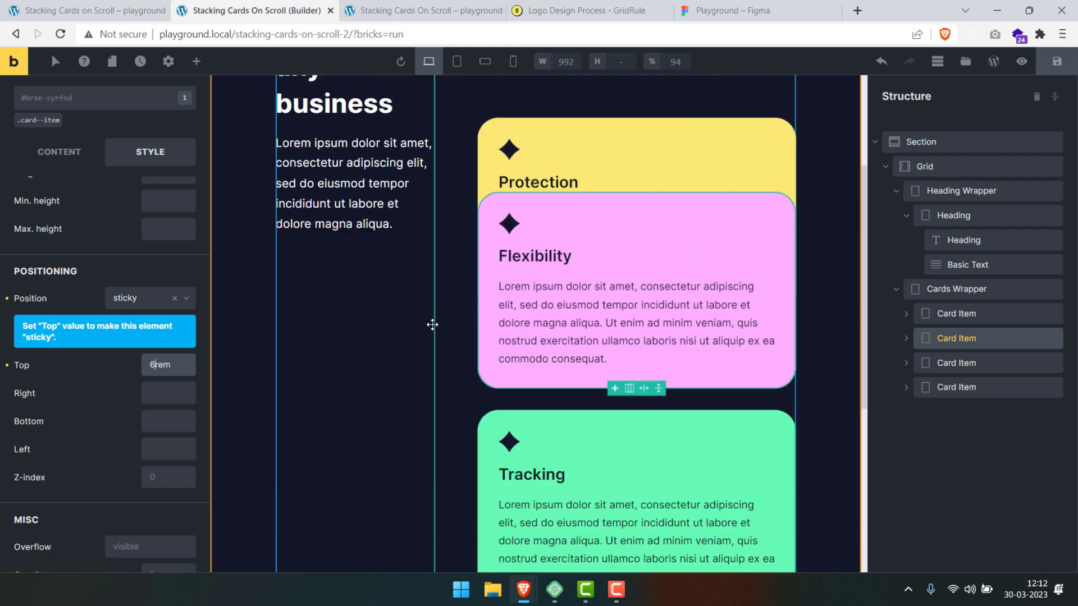
scroll(433, 324, down, 5)
scroll(432, 324, up, 4)
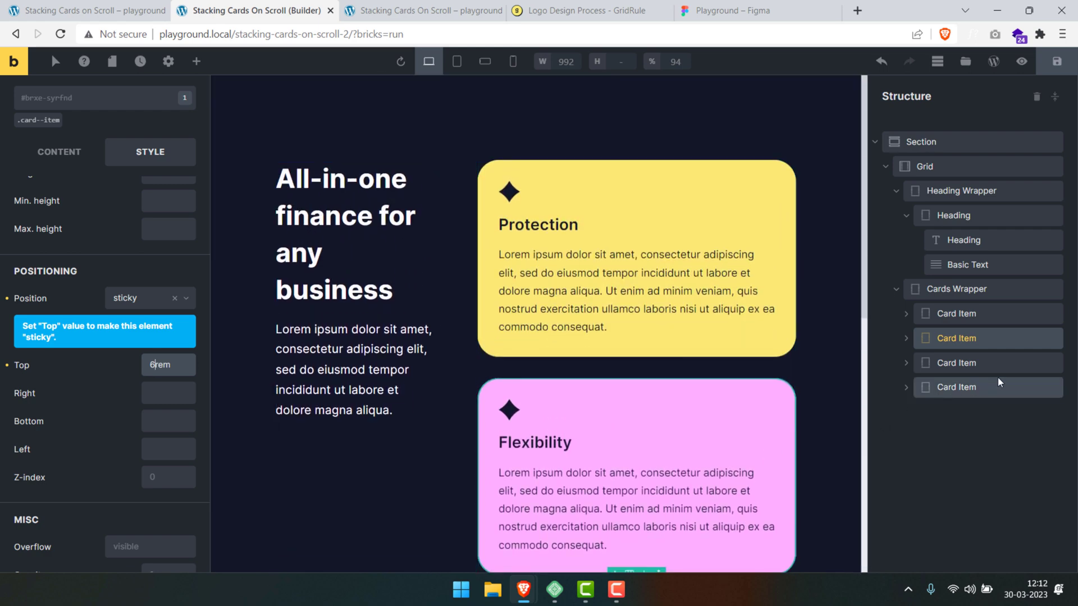
Try other top offsets on the Protection card, then restore it to 4rem.
click(1014, 363)
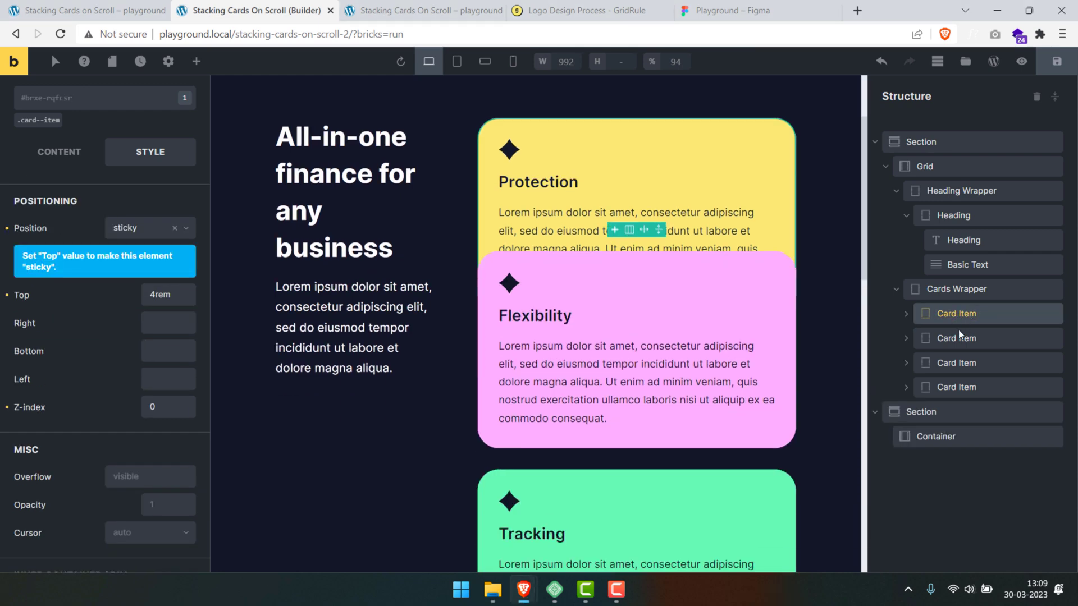
click(965, 339)
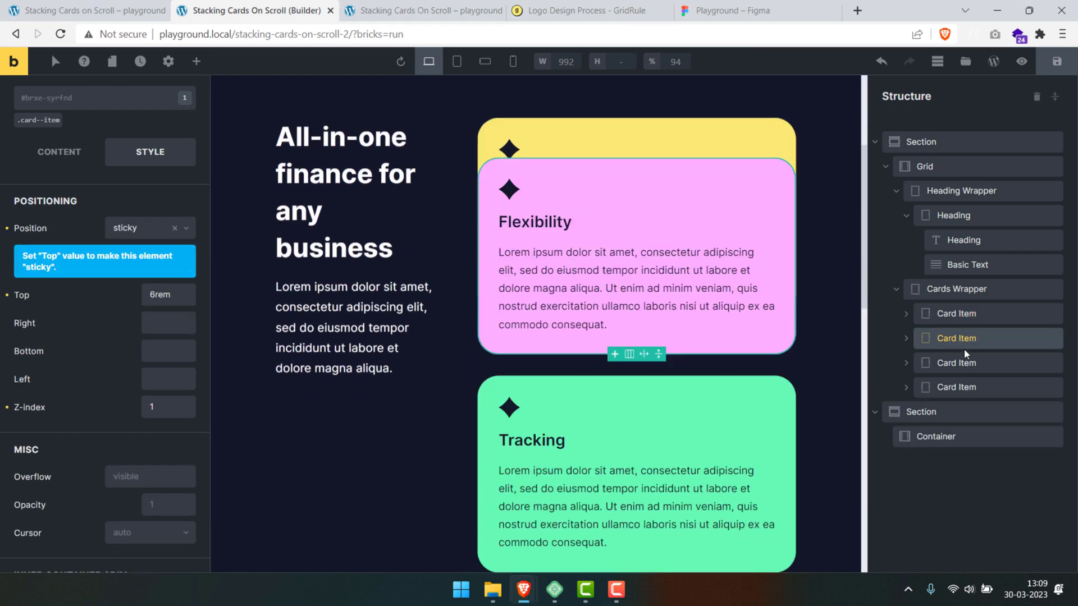
scroll(741, 352, down, 2)
scroll(742, 353, up, 3)
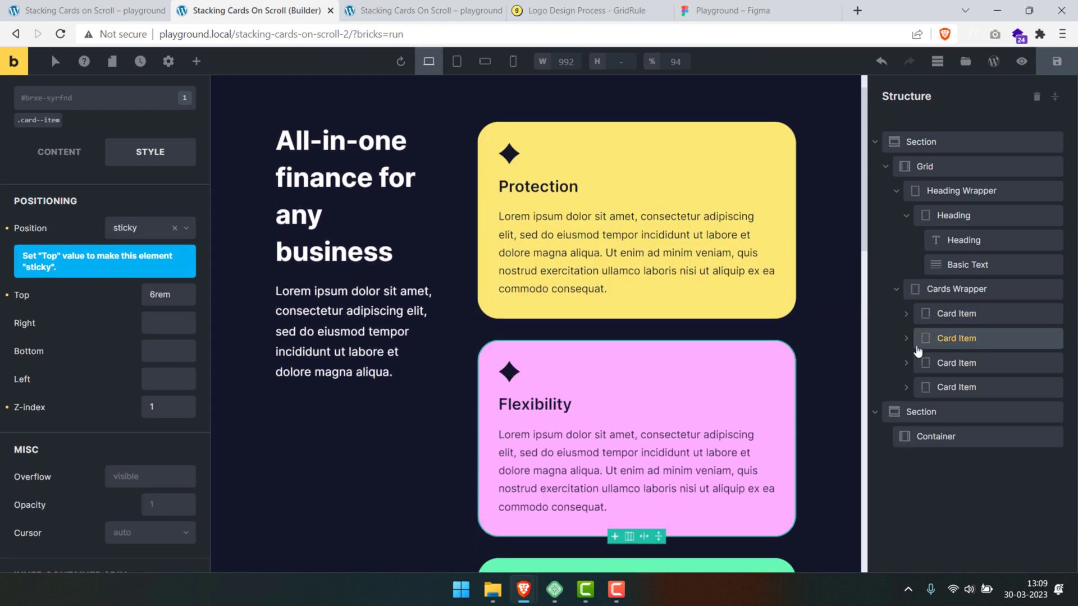
click(975, 313)
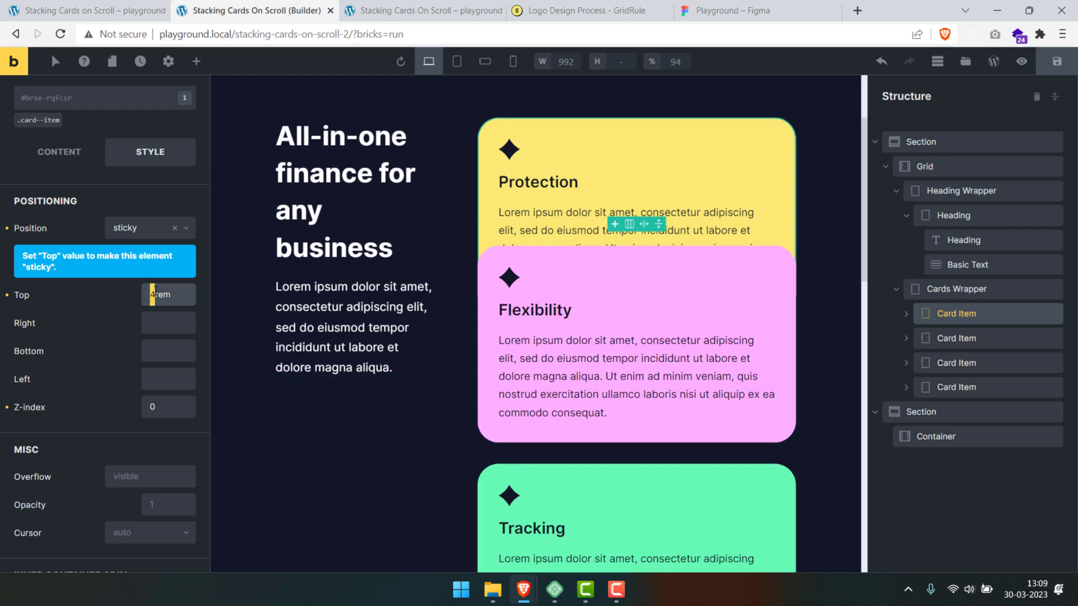
text(1)
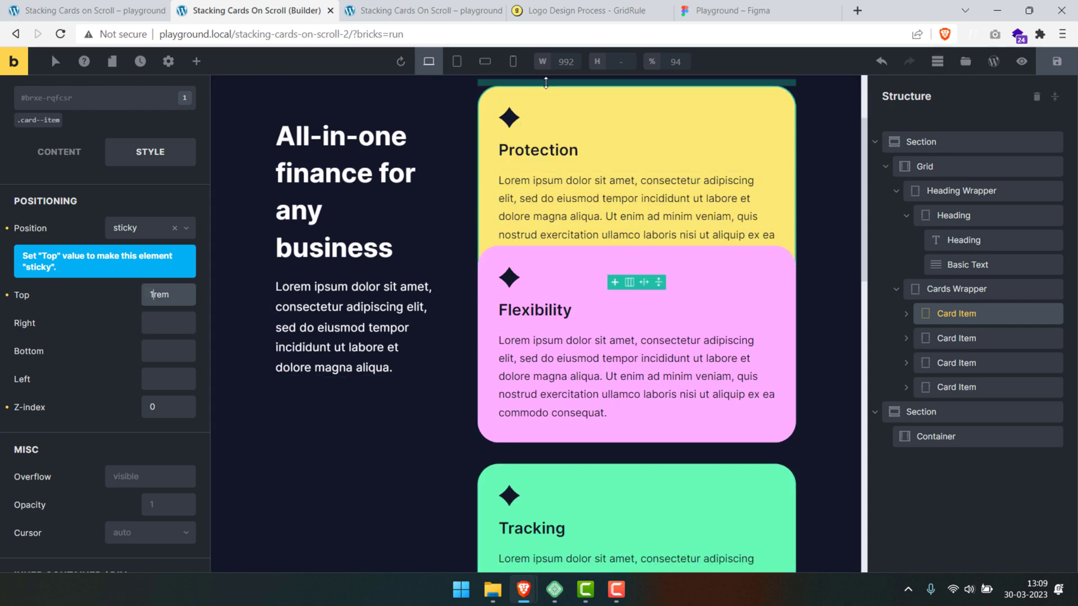
key(Up)
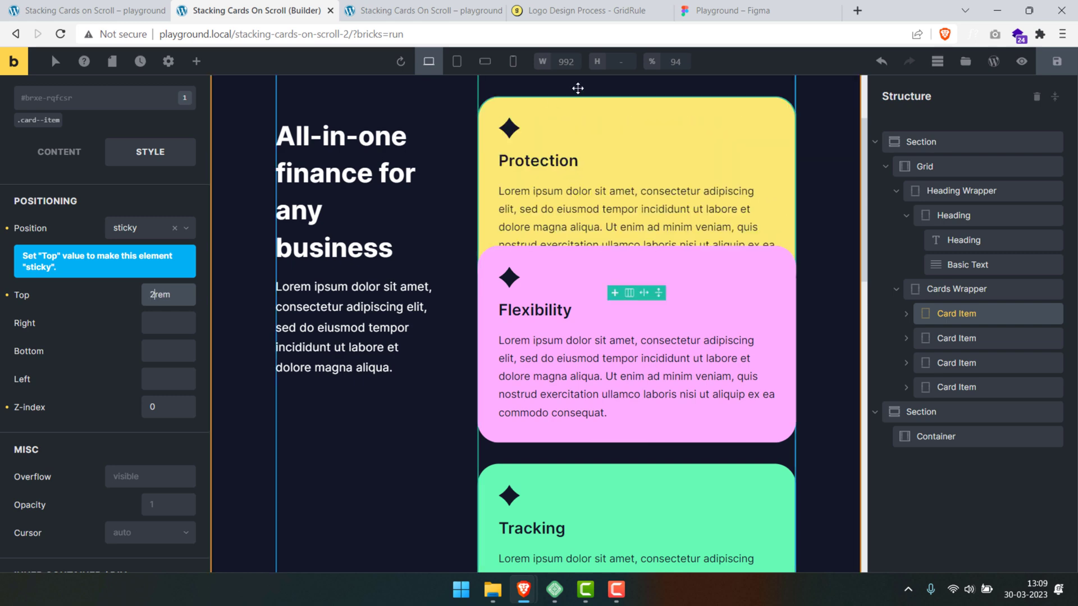
key(BackSpace)
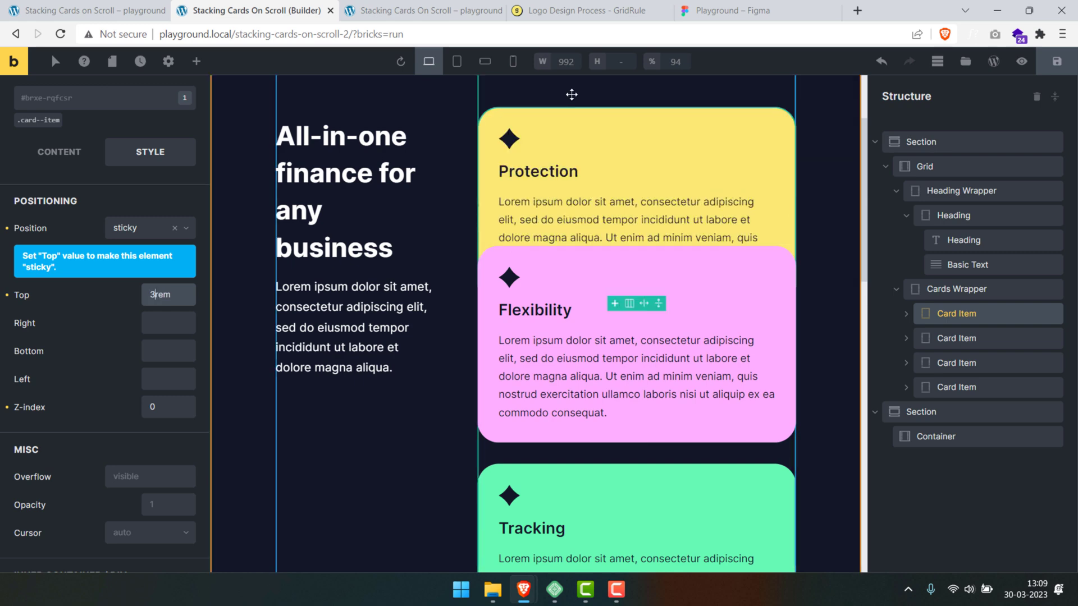
text(4)
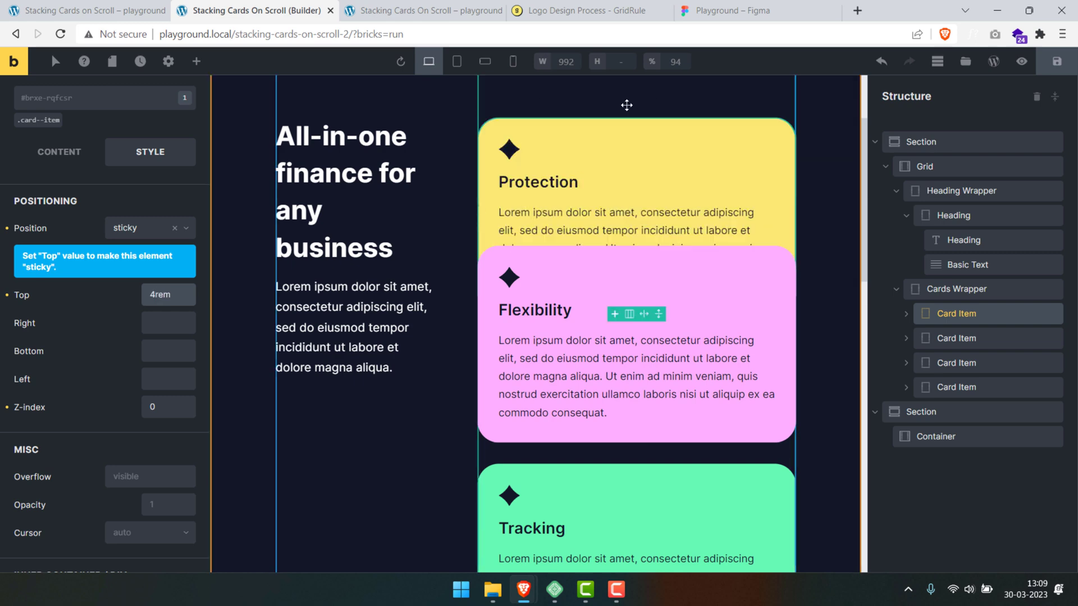
scroll(627, 105, down, 3)
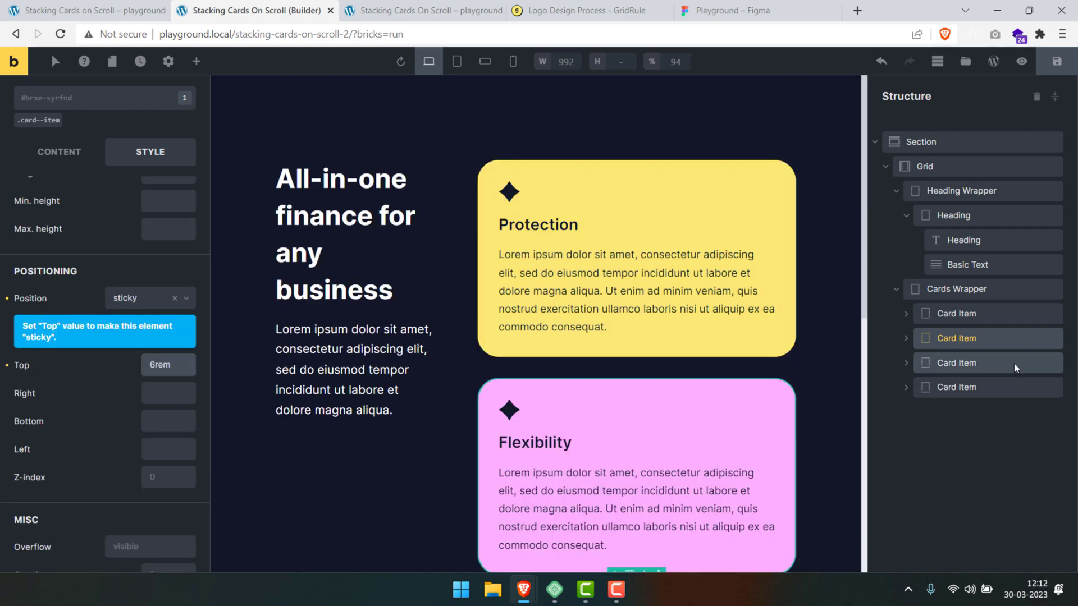
Make the green Tracking card sticky and begin editing its top offset.
click(1014, 363)
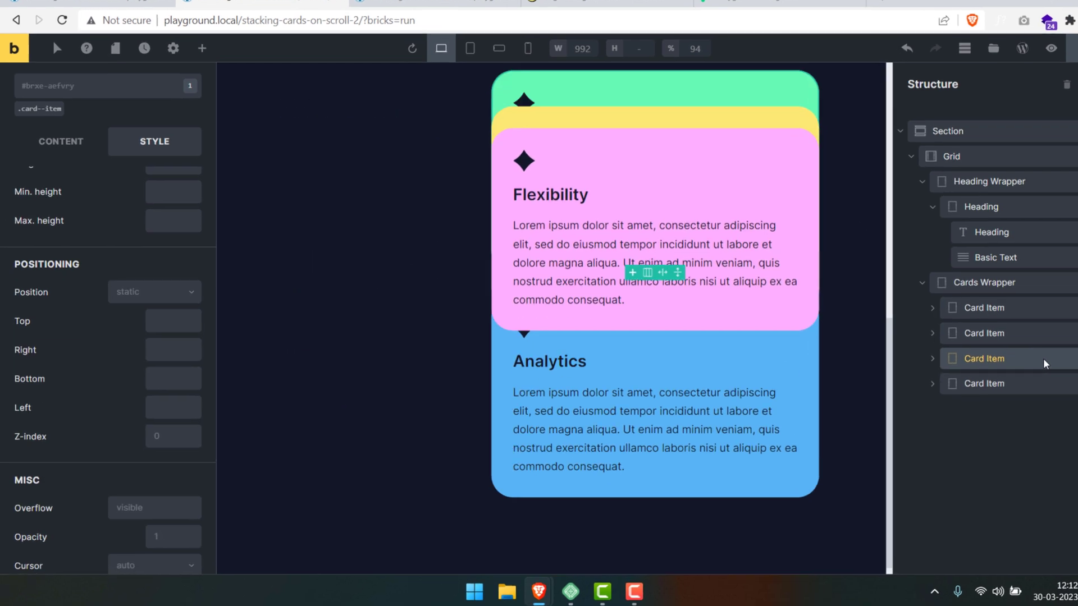
click(144, 292)
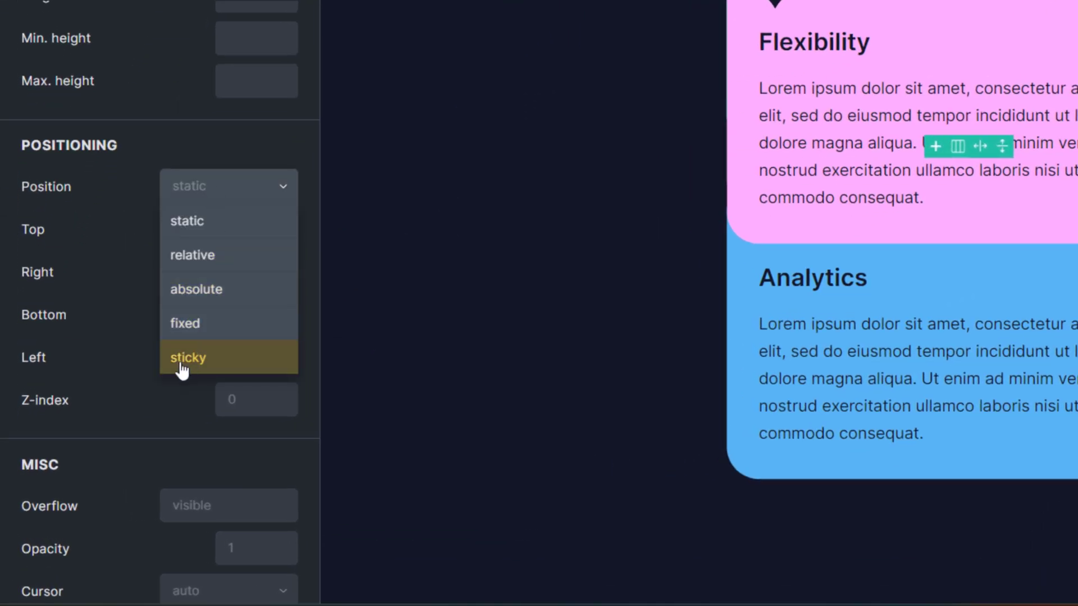
click(182, 359)
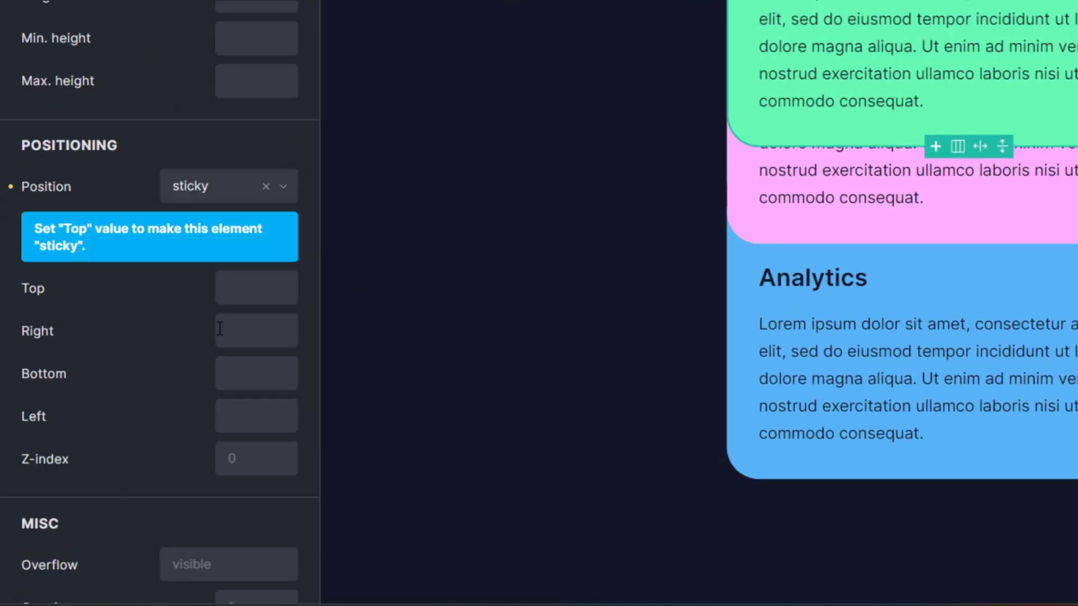
click(265, 287)
Give Tracking an 8rem top offset, make the Analytics card sticky, and scroll to test.
text(8rem)
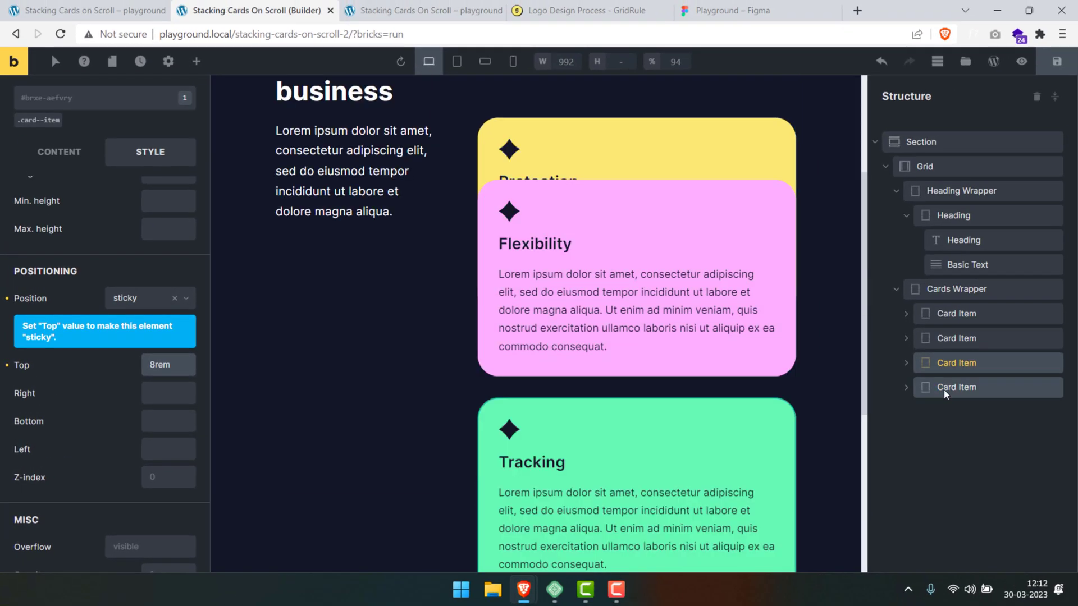
click(944, 389)
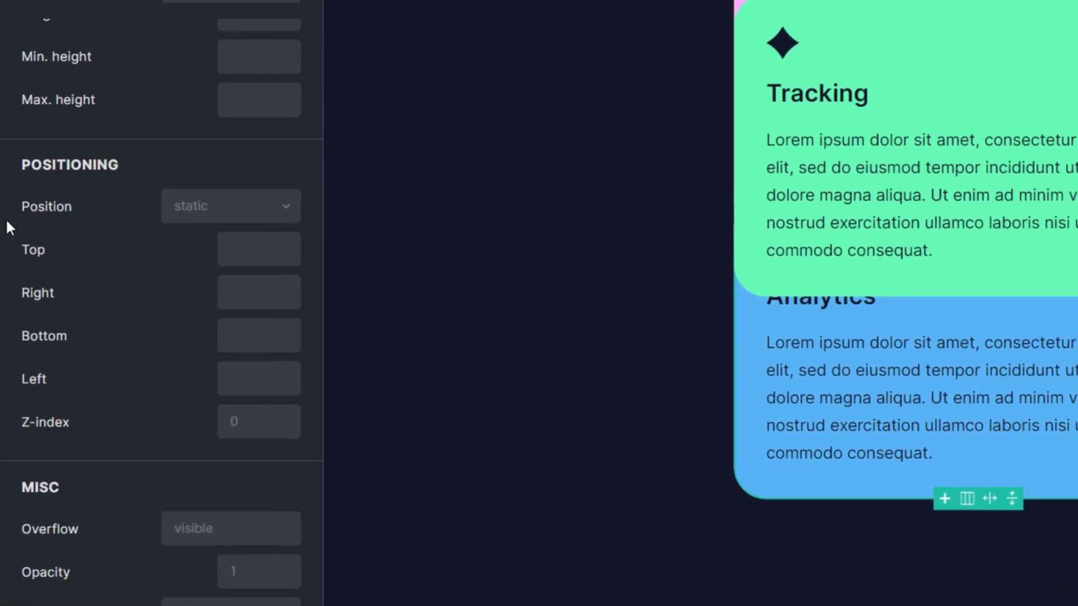
click(254, 219)
click(211, 387)
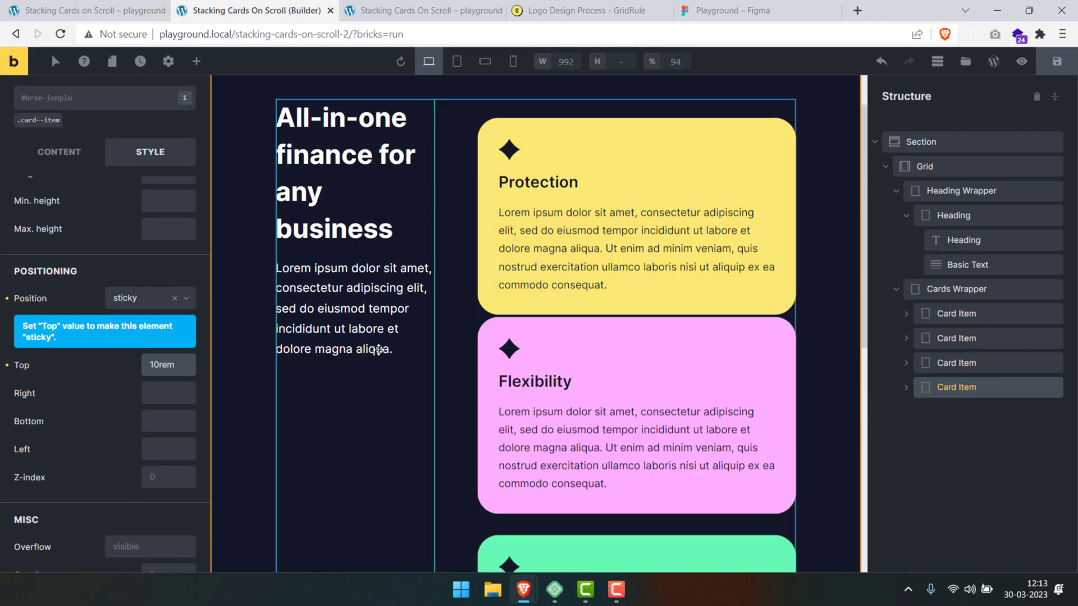
scroll(378, 350, down, 10)
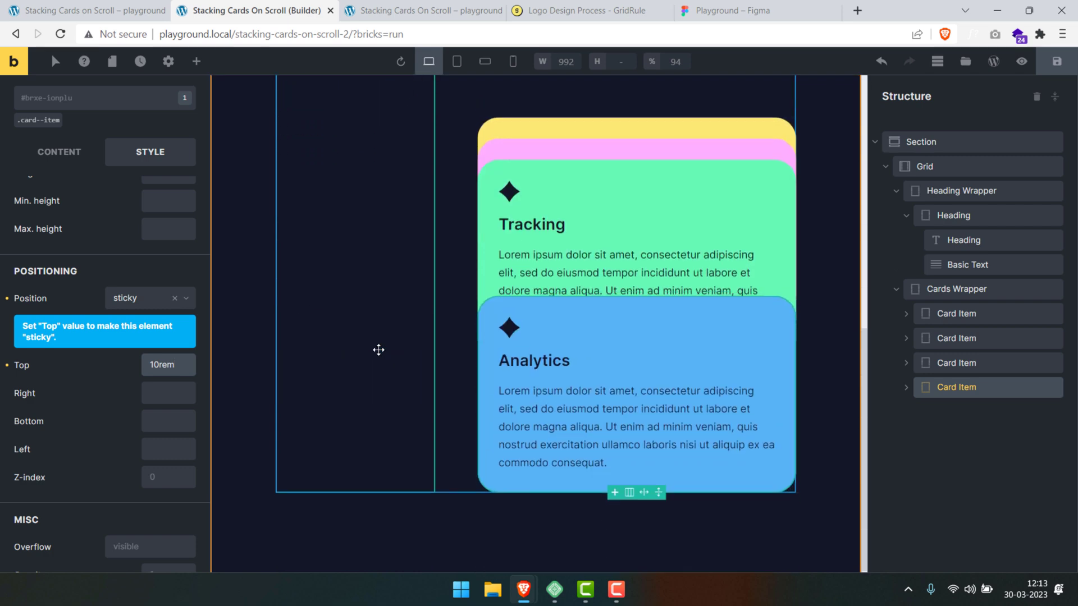
scroll(409, 340, up, 1)
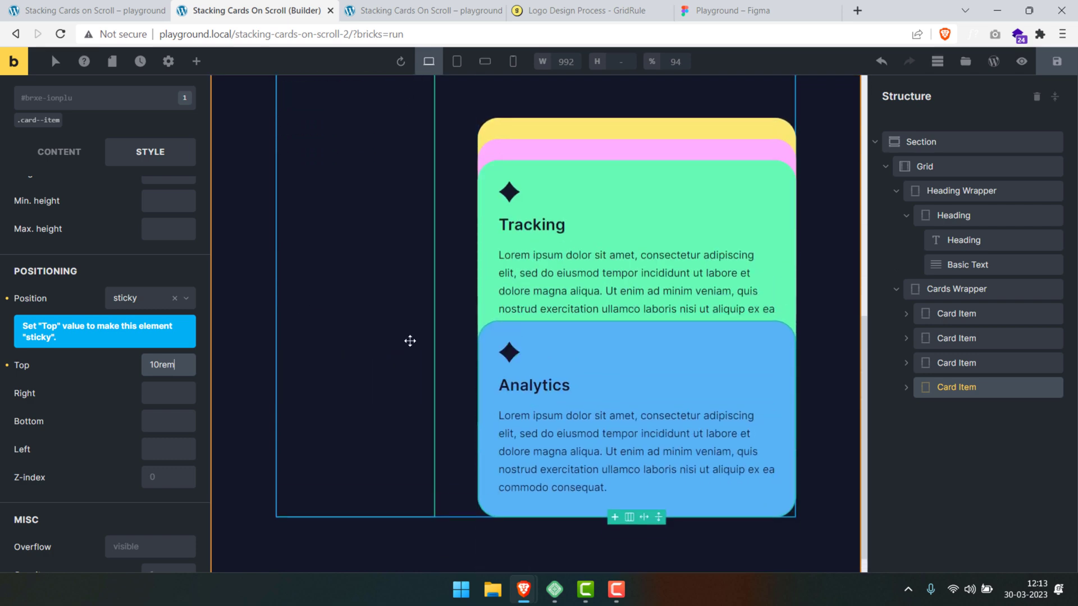
scroll(409, 340, down, 1)
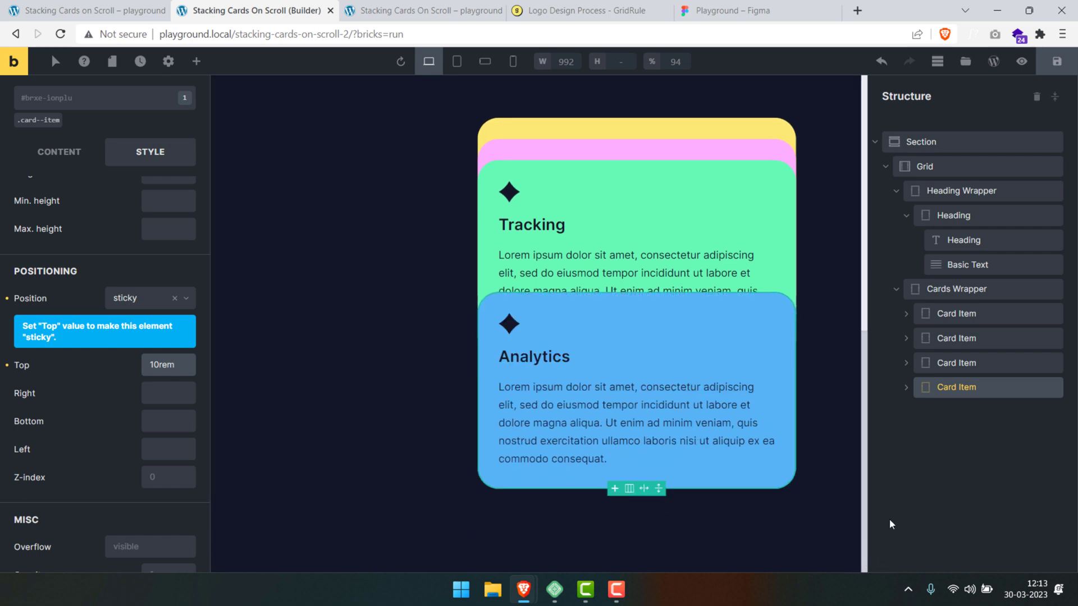
Add a new Section below the cards section and set its height to 100vh.
click(196, 62)
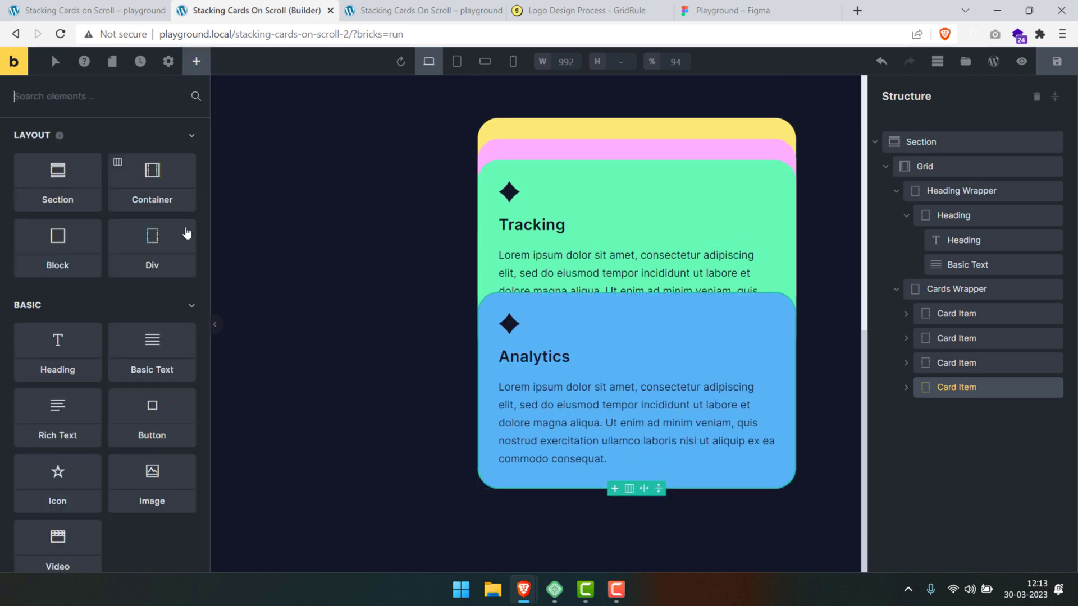
click(53, 206)
click(943, 421)
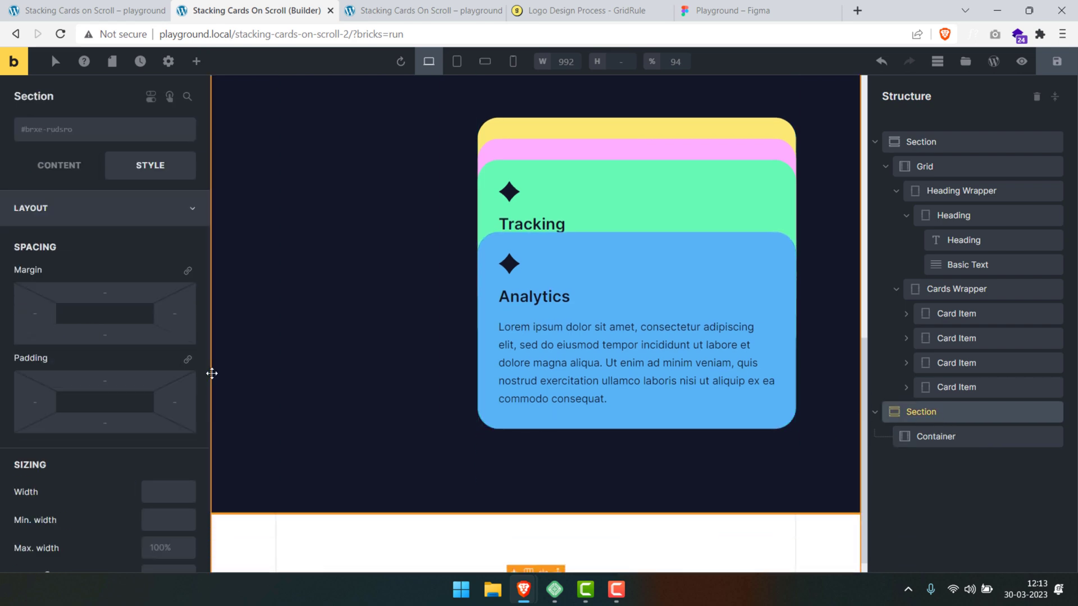
scroll(85, 287, down, 5)
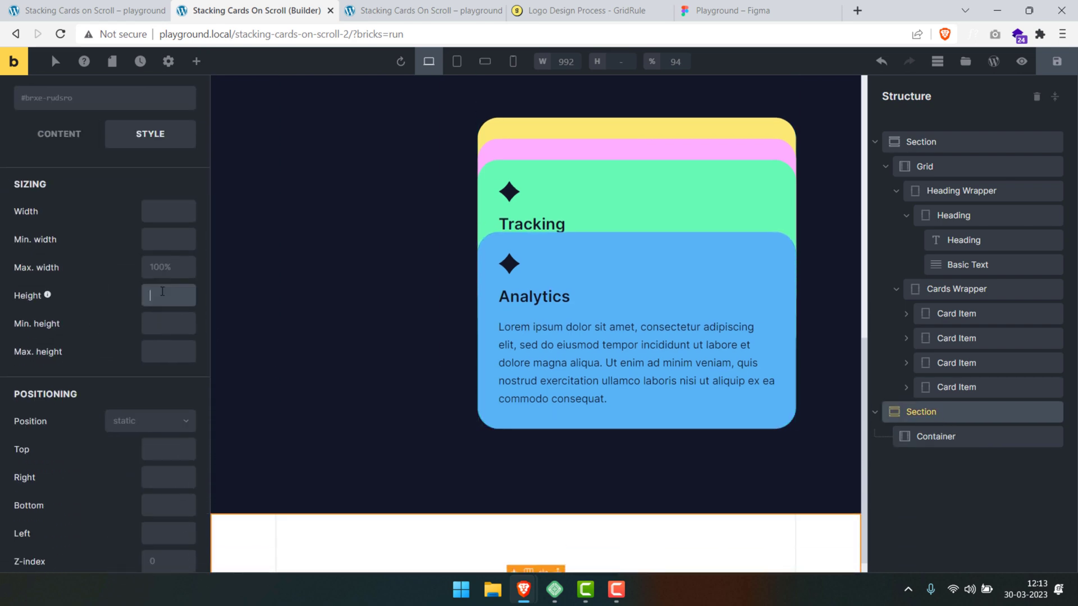
click(162, 292)
text(100vh)
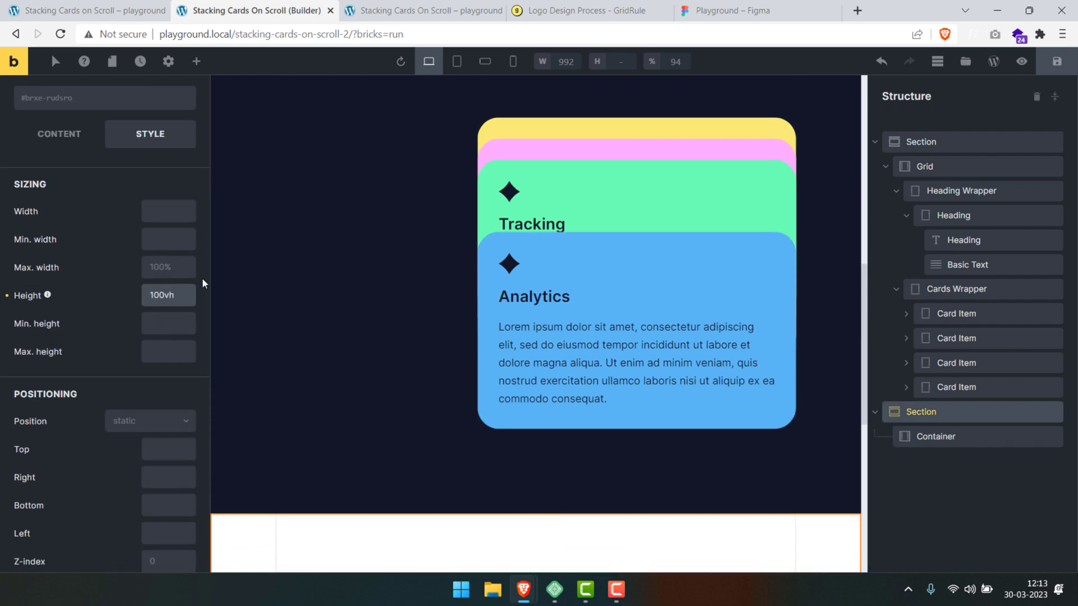
Scroll the canvas up and down to check the new full-height section.
scroll(426, 314, up, 3)
scroll(427, 313, down, 4)
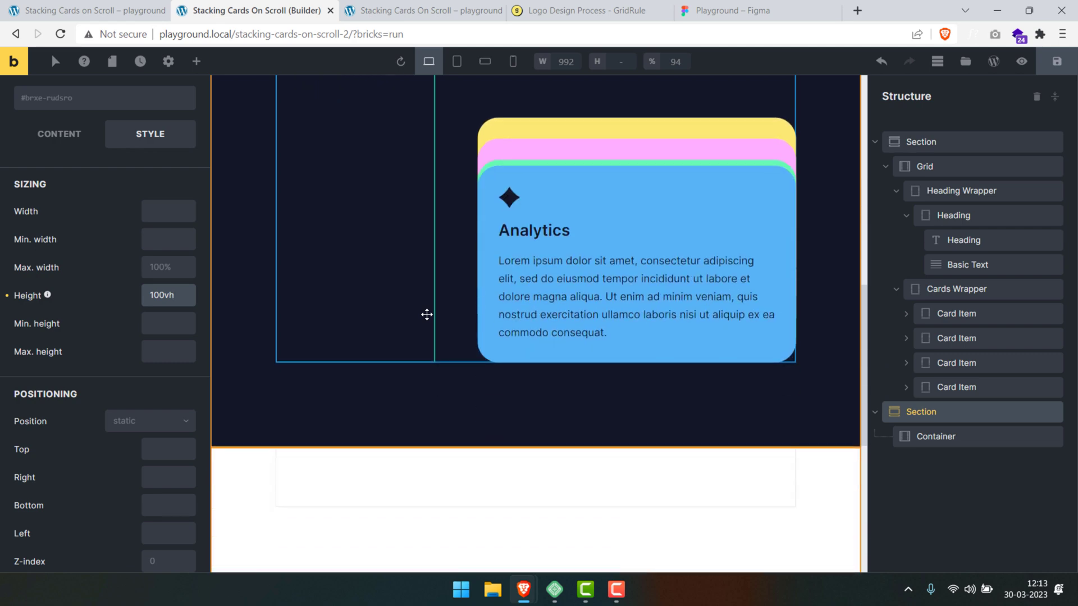
scroll(450, 312, down, 2)
scroll(465, 309, up, 5)
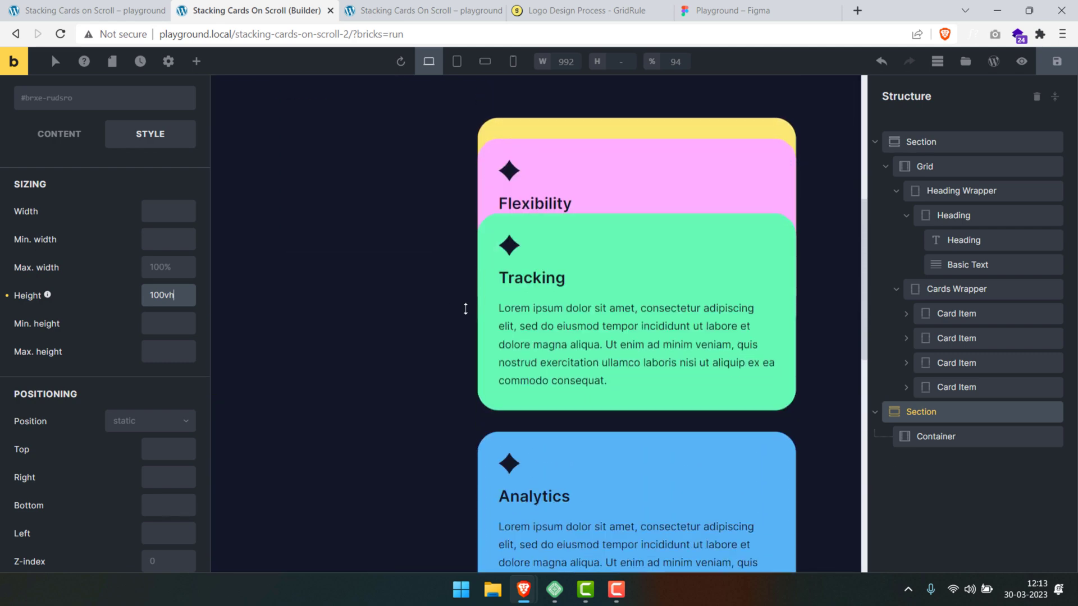
scroll(466, 309, down, 3)
scroll(466, 309, up, 1)
scroll(465, 309, down, 1)
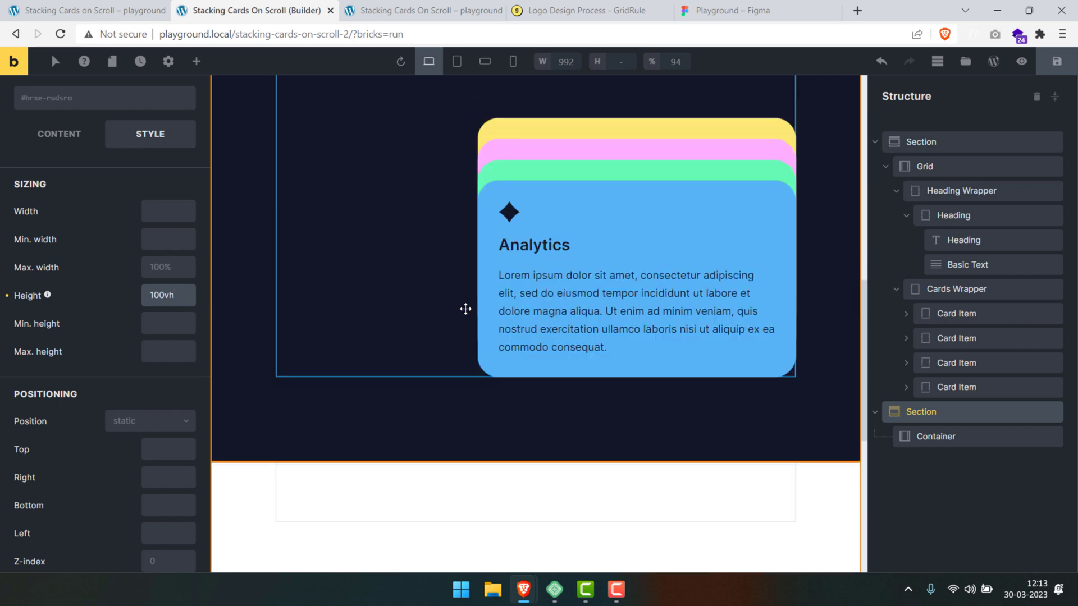
scroll(466, 309, up, 5)
click(1057, 61)
click(460, 17)
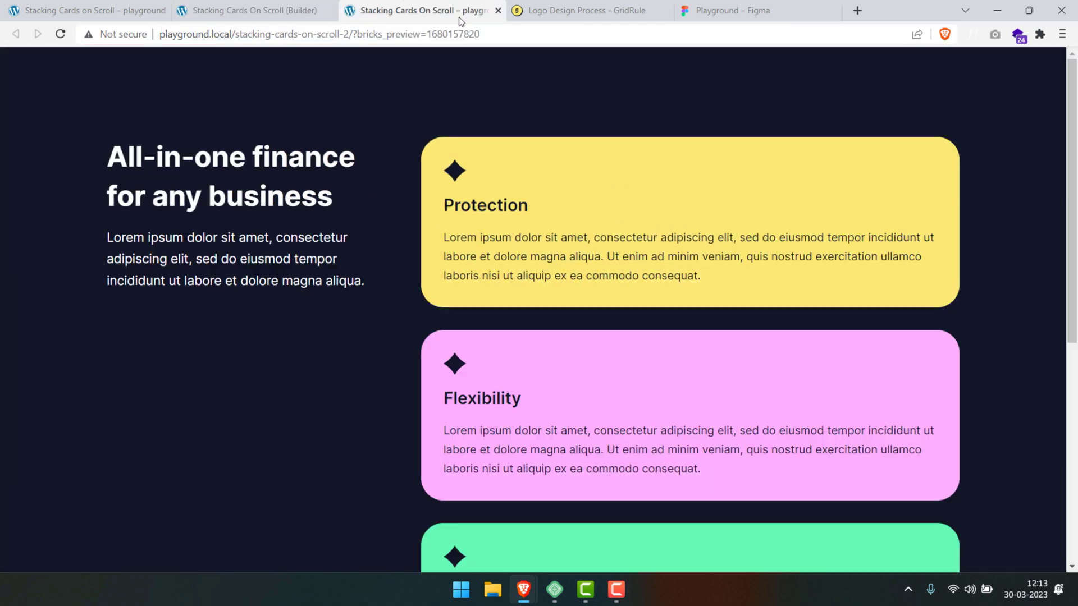
scroll(374, 240, down, 10)
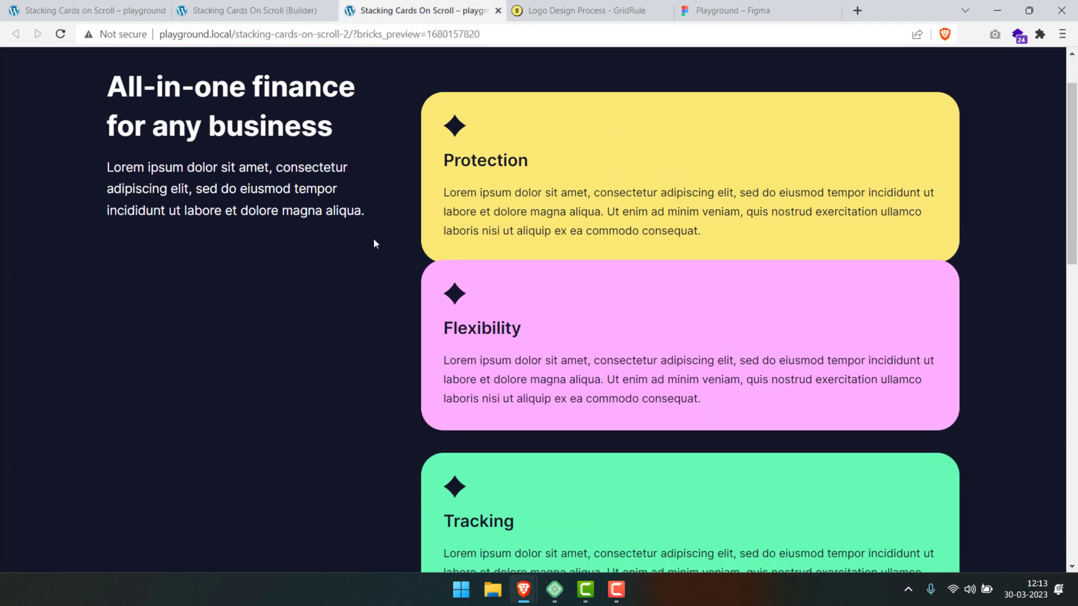
scroll(374, 243, down, 2)
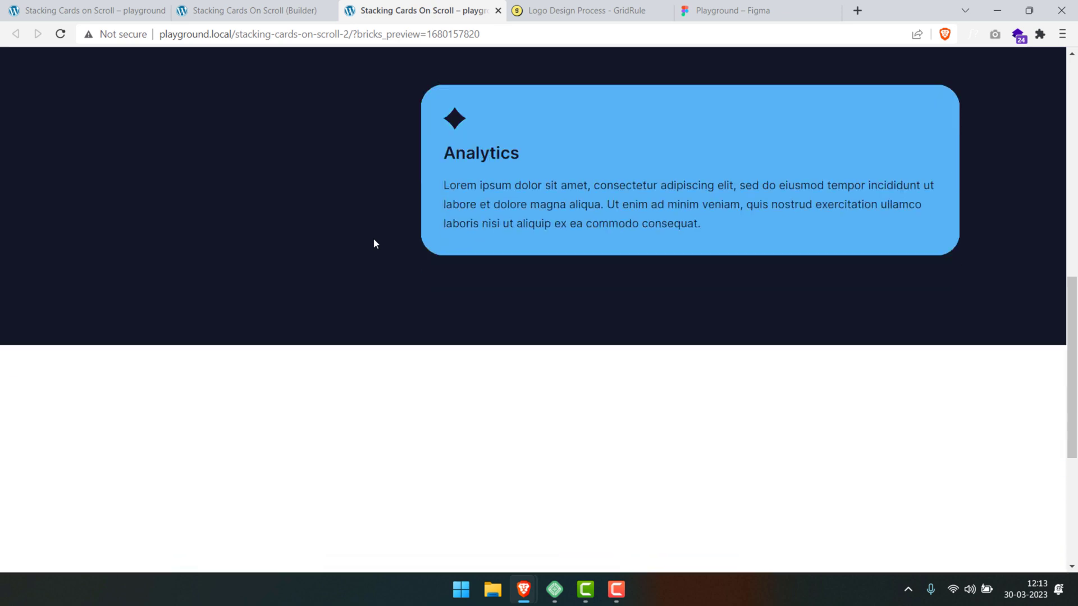
scroll(374, 242, up, 10)
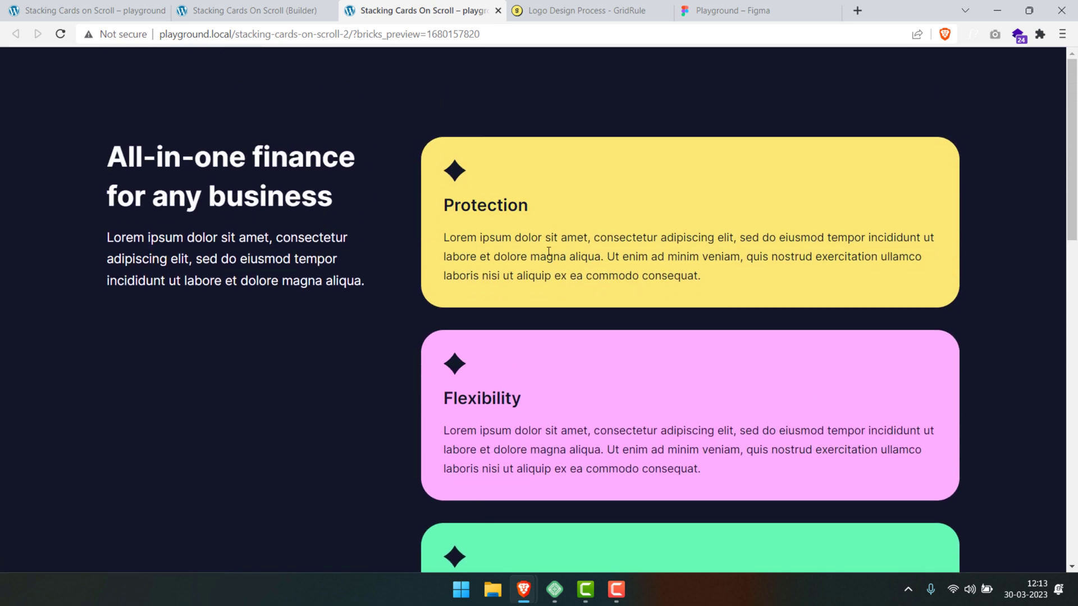
scroll(511, 290, down, 5)
scroll(513, 293, down, 2)
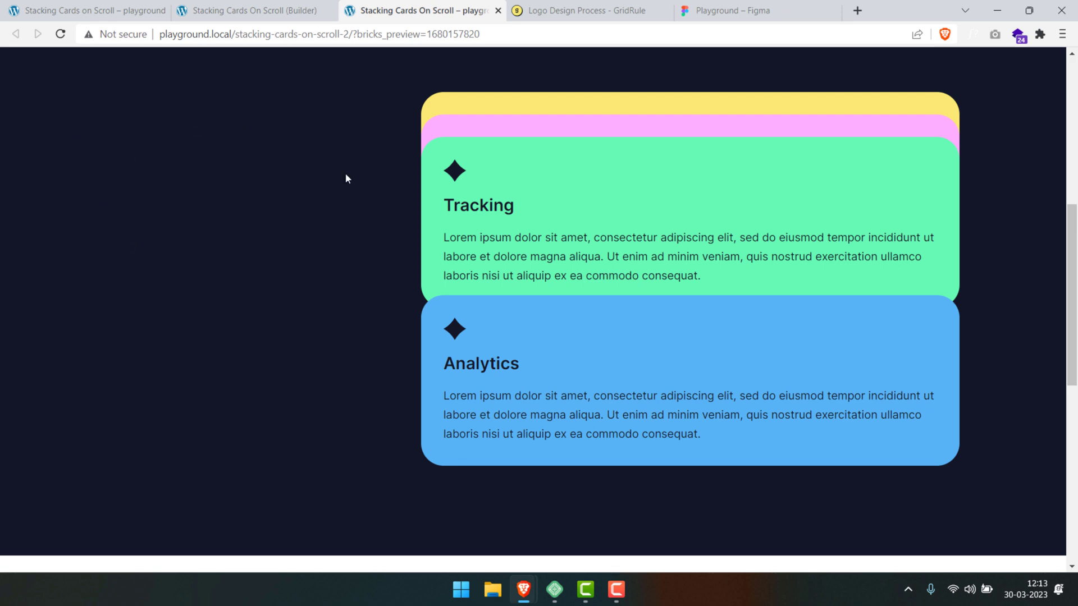
scroll(282, 271, up, 5)
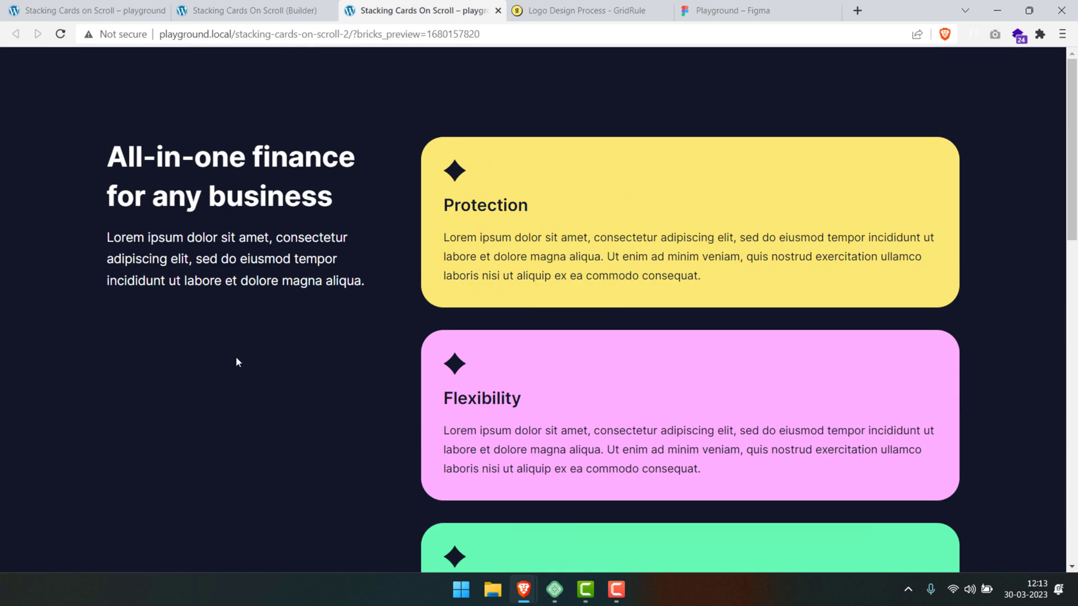
scroll(278, 328, down, 2)
scroll(279, 329, down, 3)
scroll(279, 327, up, 5)
Make the heading block sticky with a 4rem top offset.
click(256, 11)
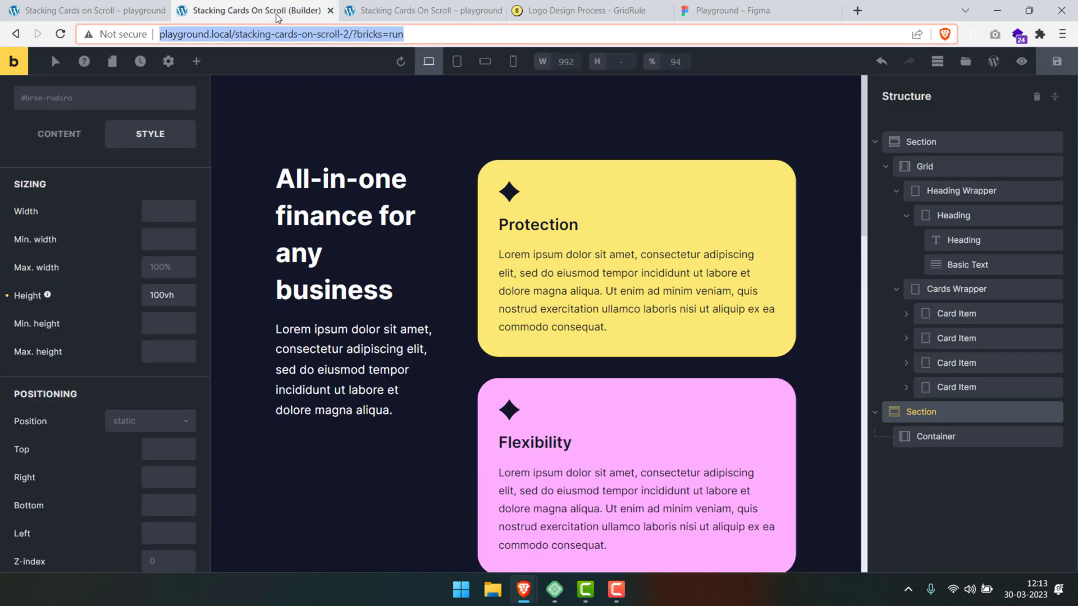
click(969, 212)
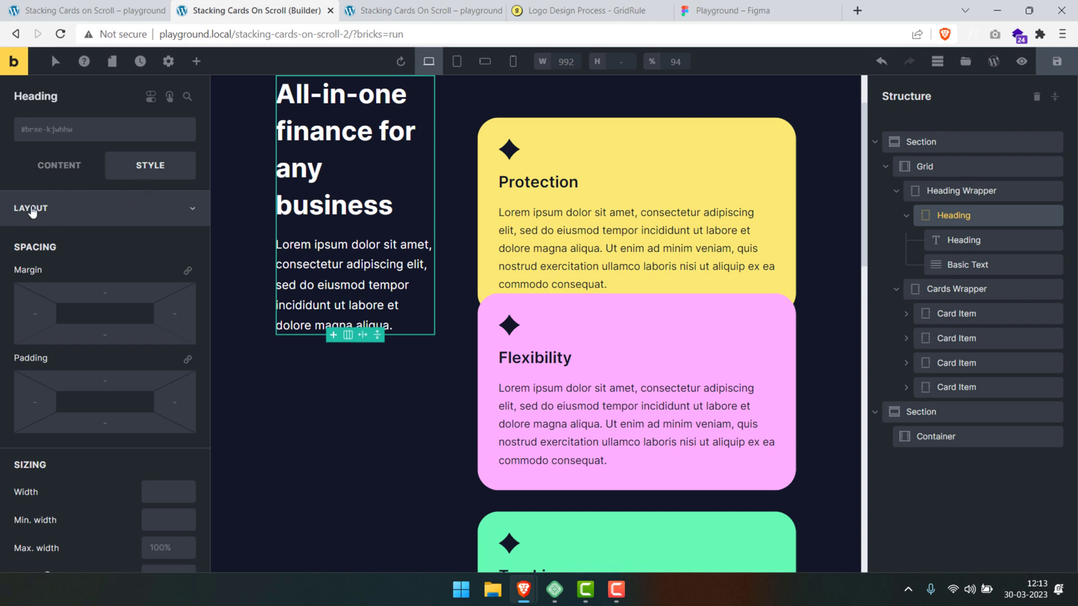
scroll(123, 231, down, 8)
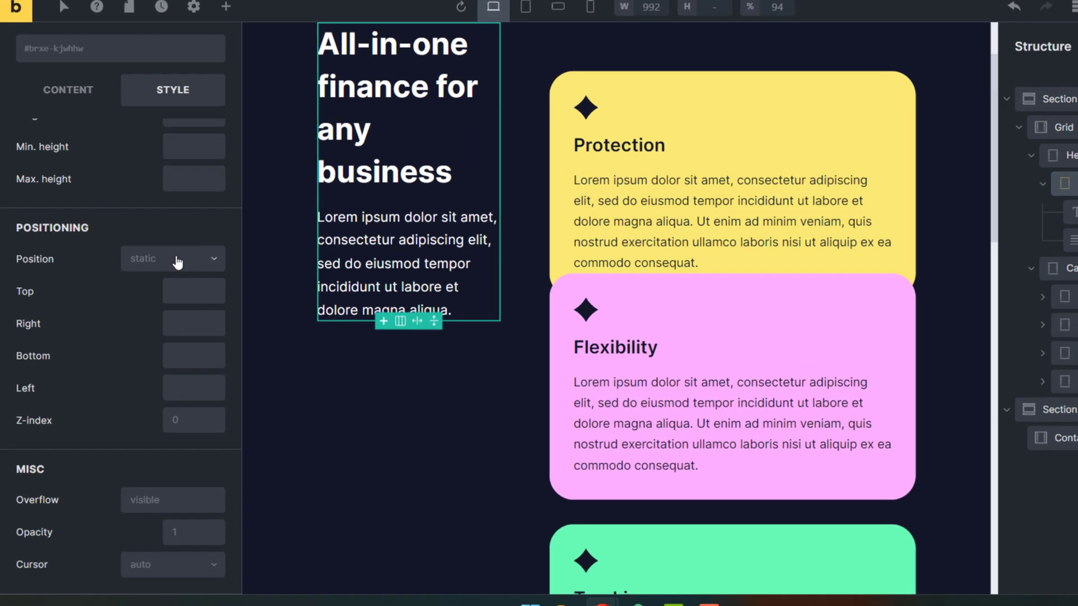
click(152, 281)
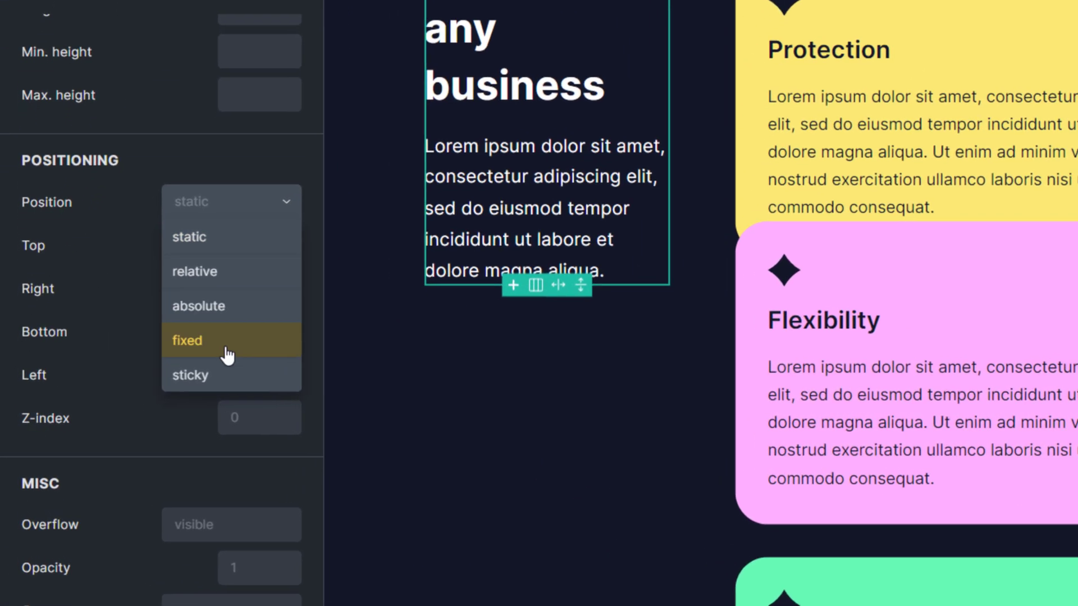
click(202, 377)
click(255, 302)
text(4r)
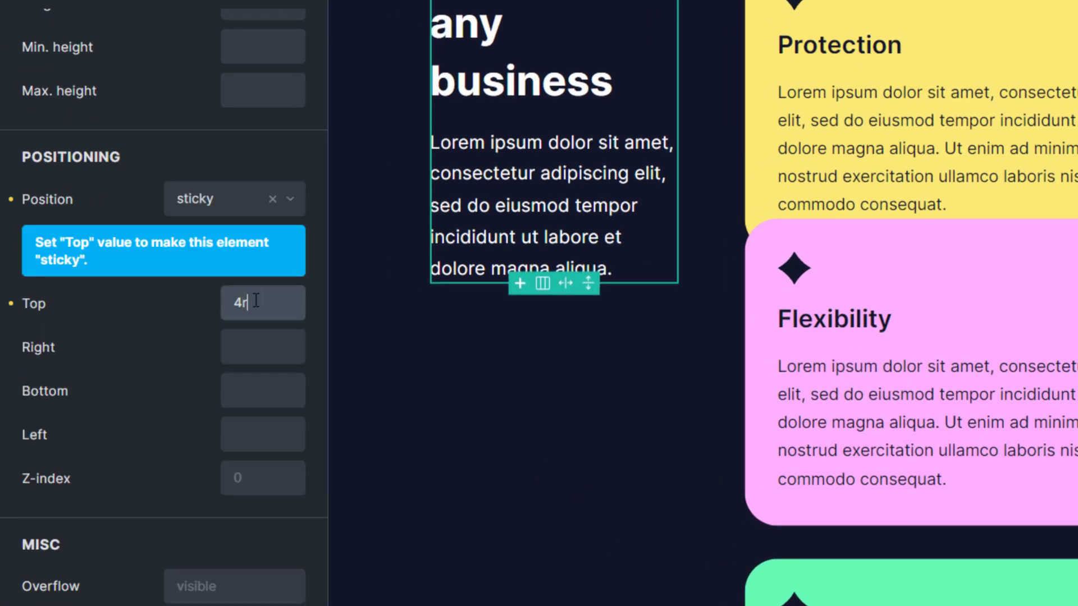
text(em)
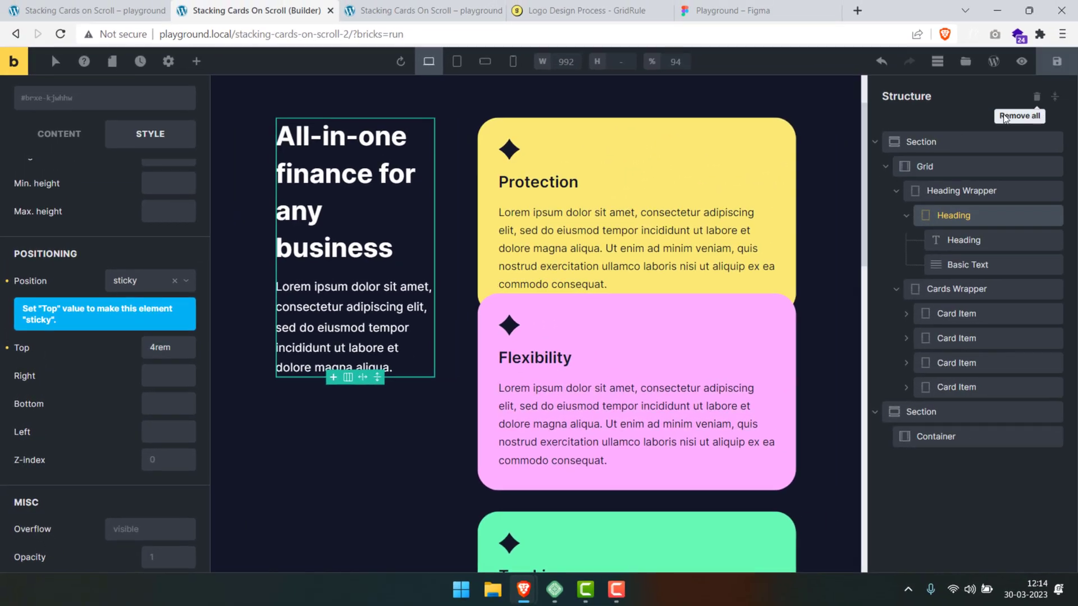
Scroll the live preview to check the pinned heading, then return to the builder.
click(412, 5)
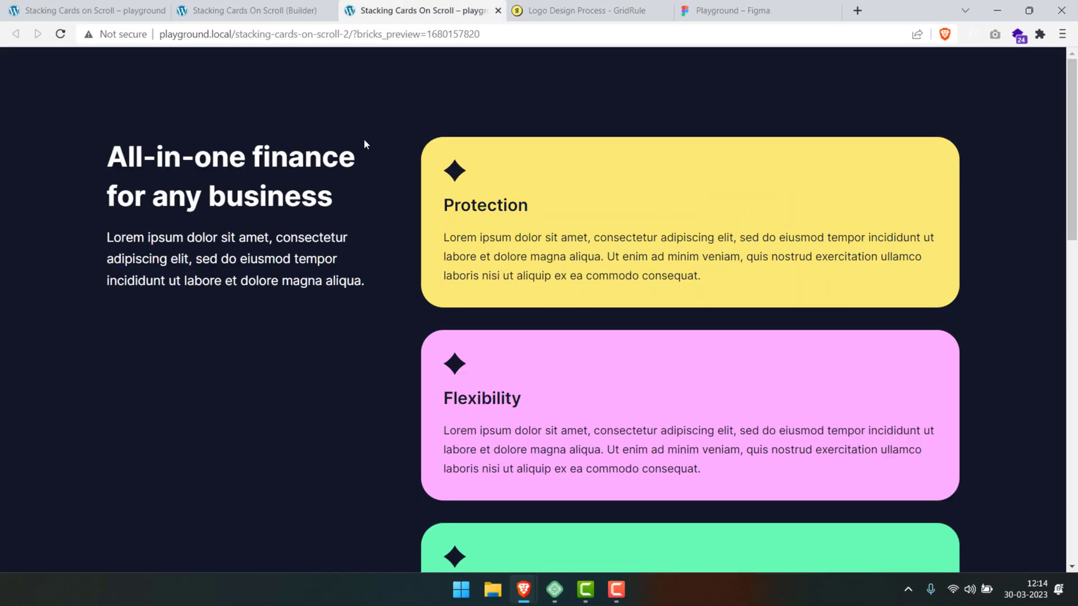
scroll(364, 144, down, 10)
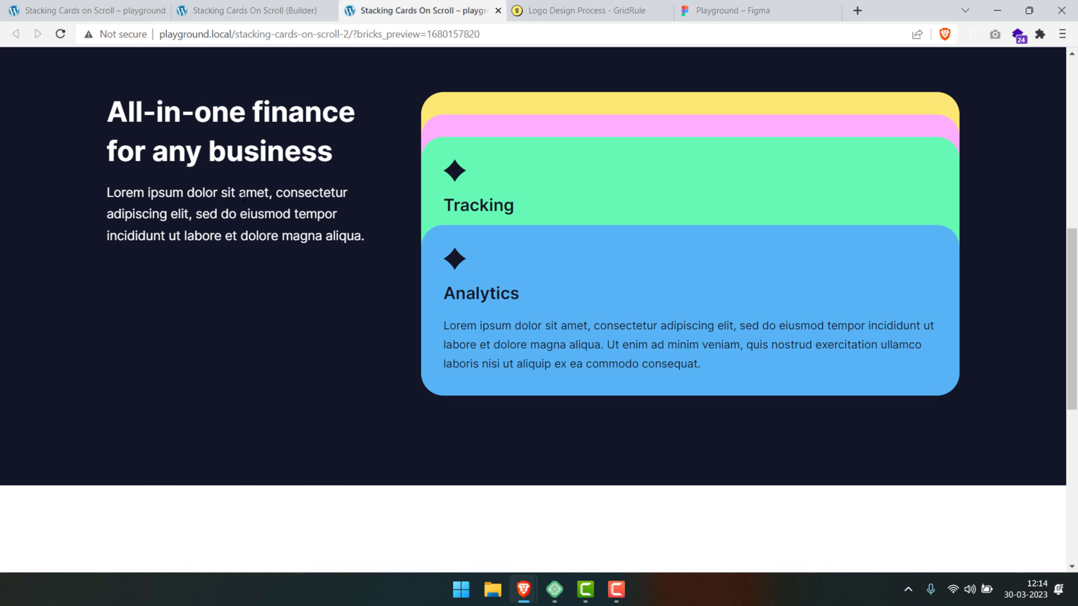
scroll(320, 253, down, 3)
scroll(321, 252, up, 10)
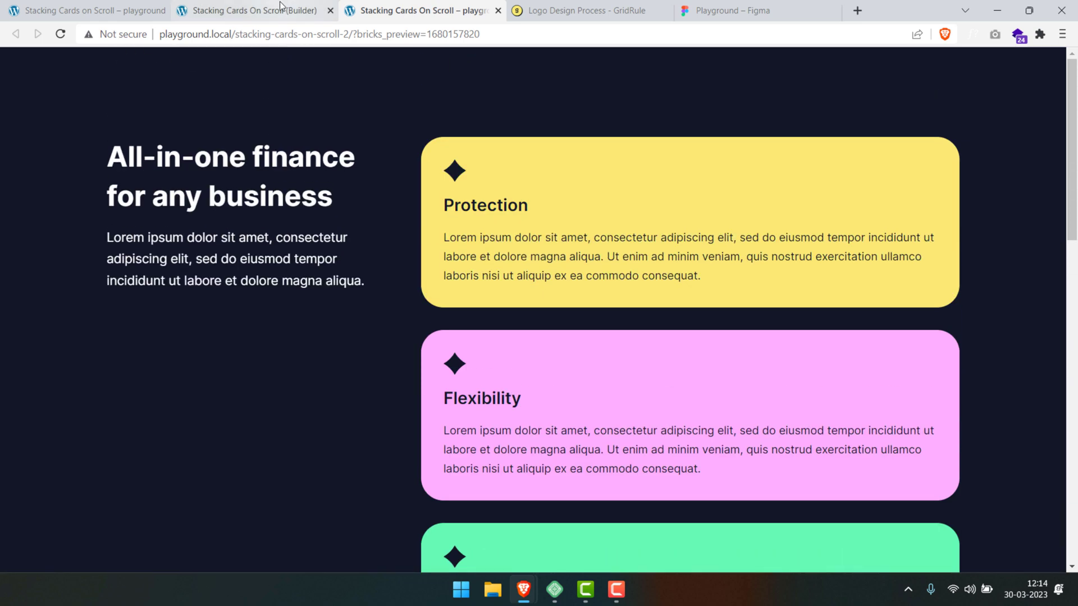
click(281, 5)
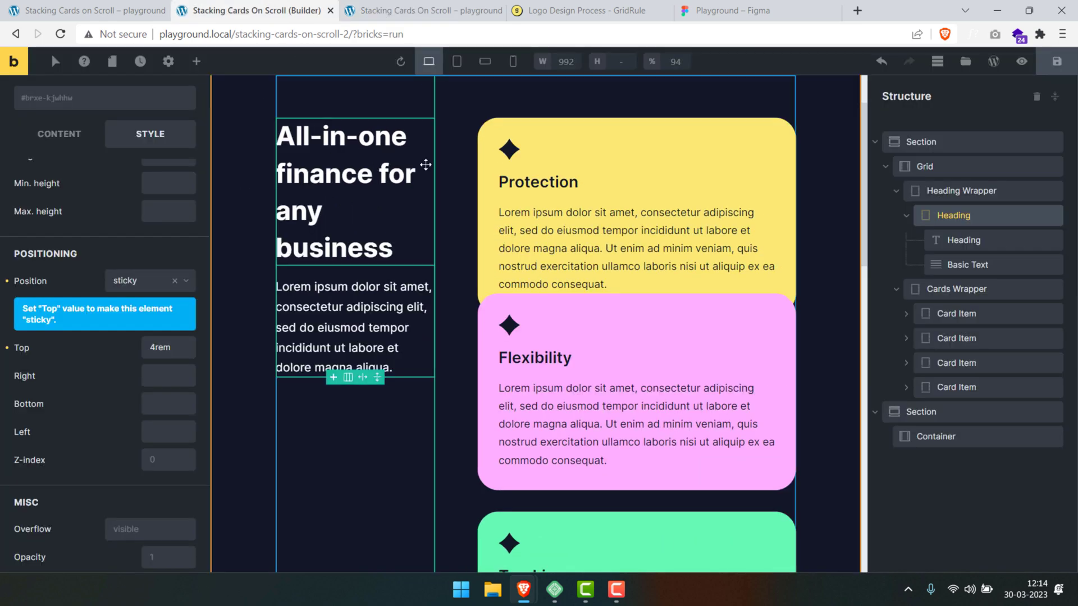
click(453, 63)
scroll(452, 224, down, 5)
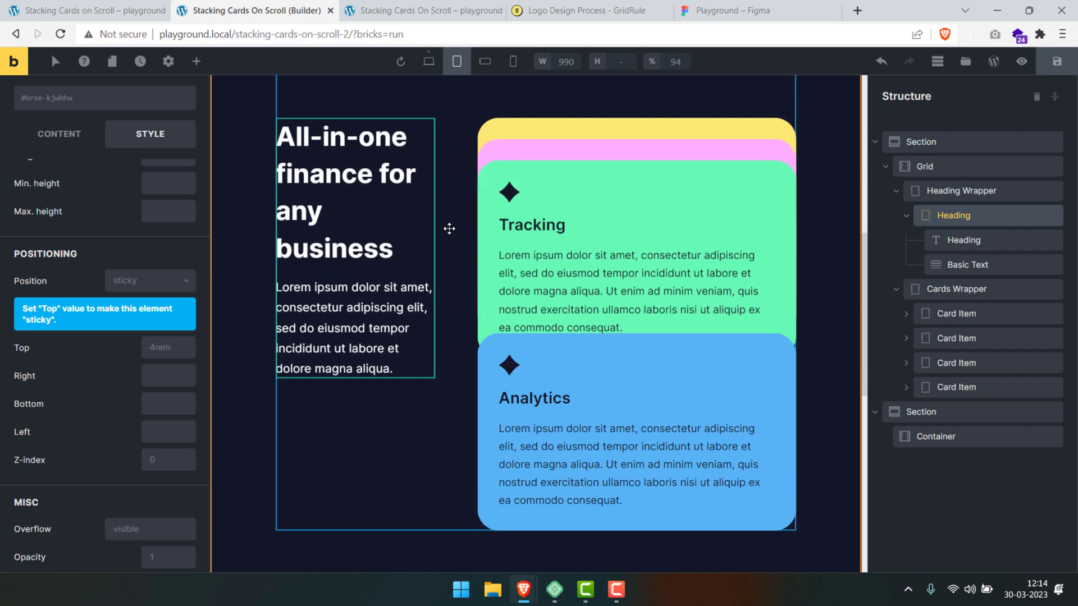
scroll(449, 229, up, 5)
click(485, 61)
scroll(467, 226, down, 2)
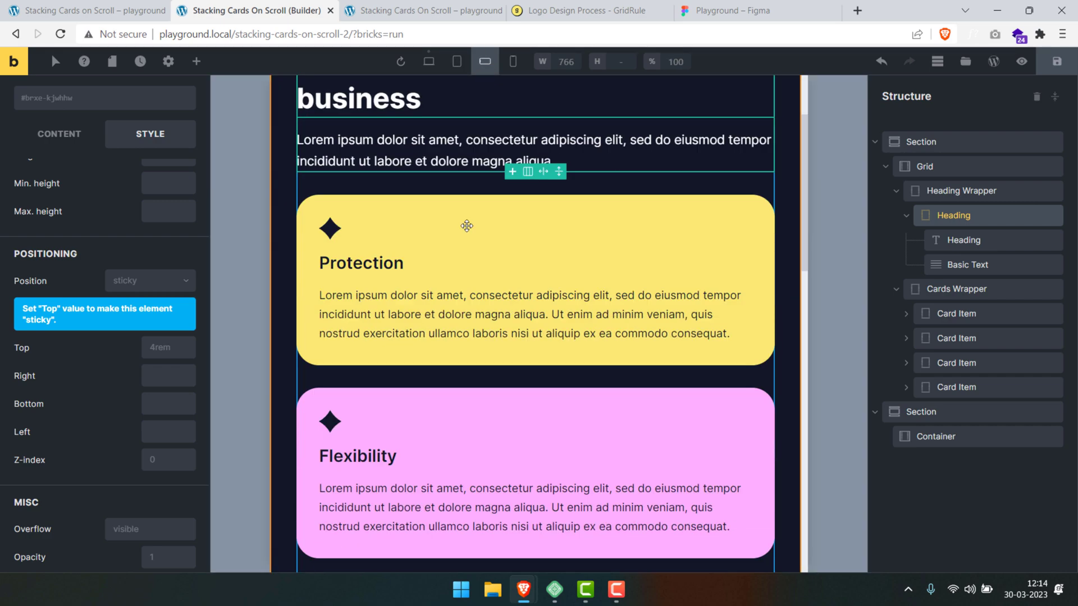
scroll(465, 226, down, 6)
click(513, 61)
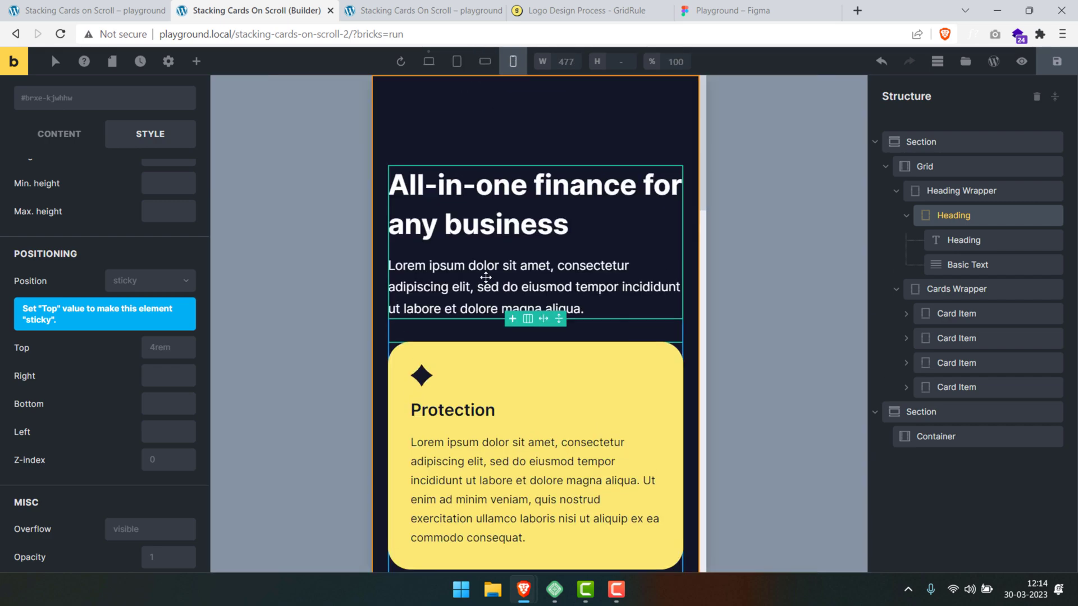
click(432, 71)
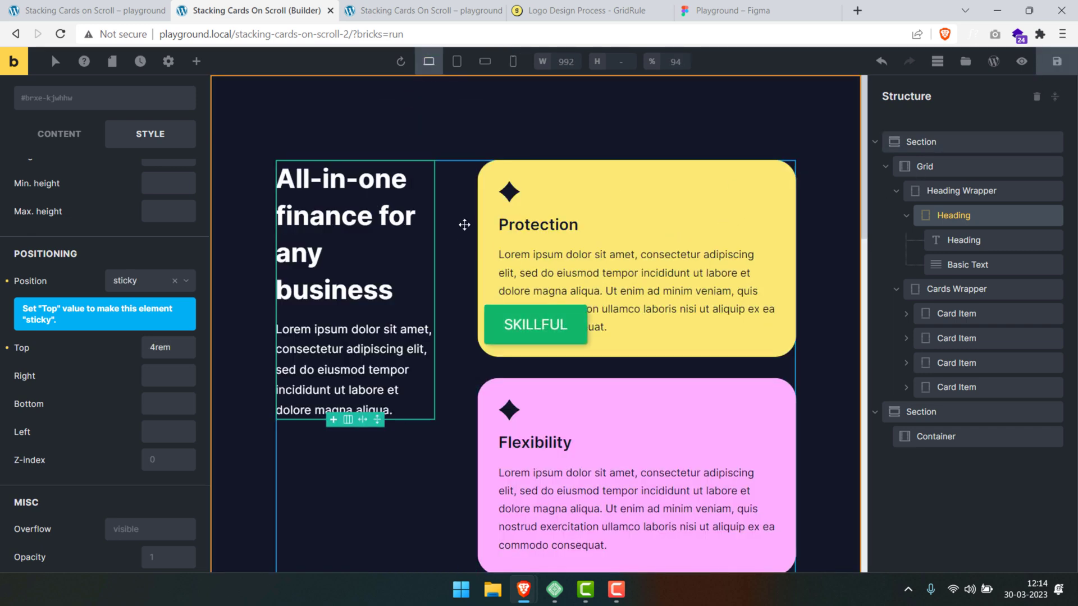
Select the Protection card and set its z-index to 0.
click(983, 313)
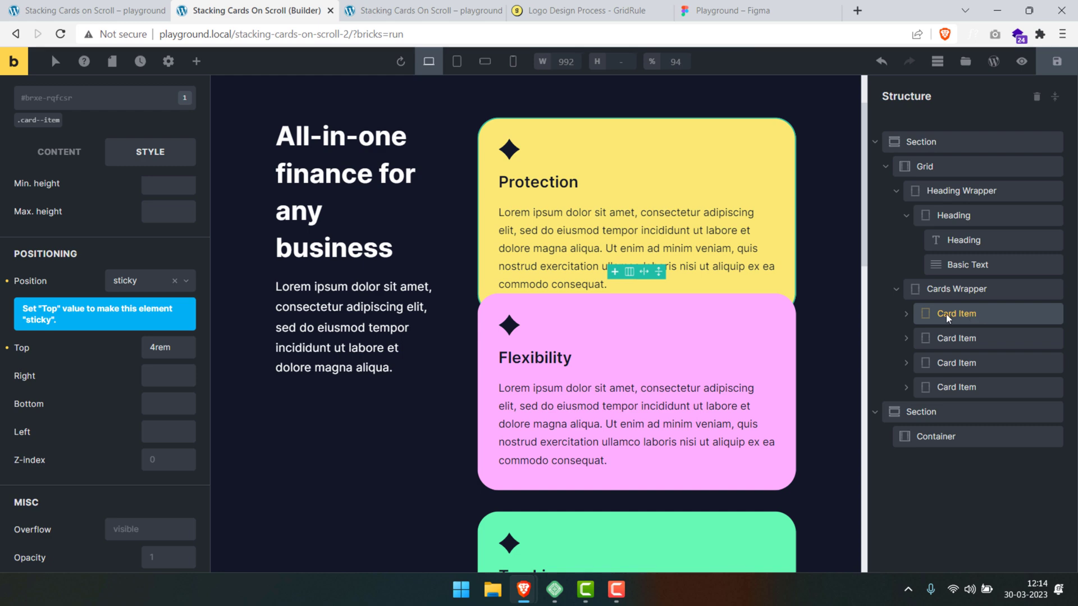
scroll(650, 344, down, 5)
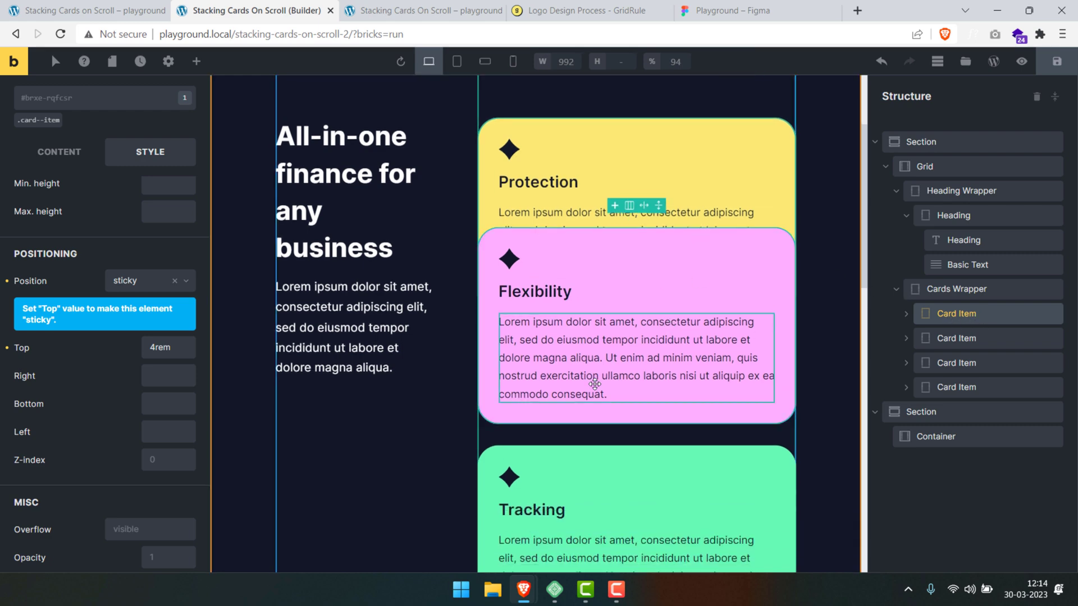
scroll(626, 336, down, 3)
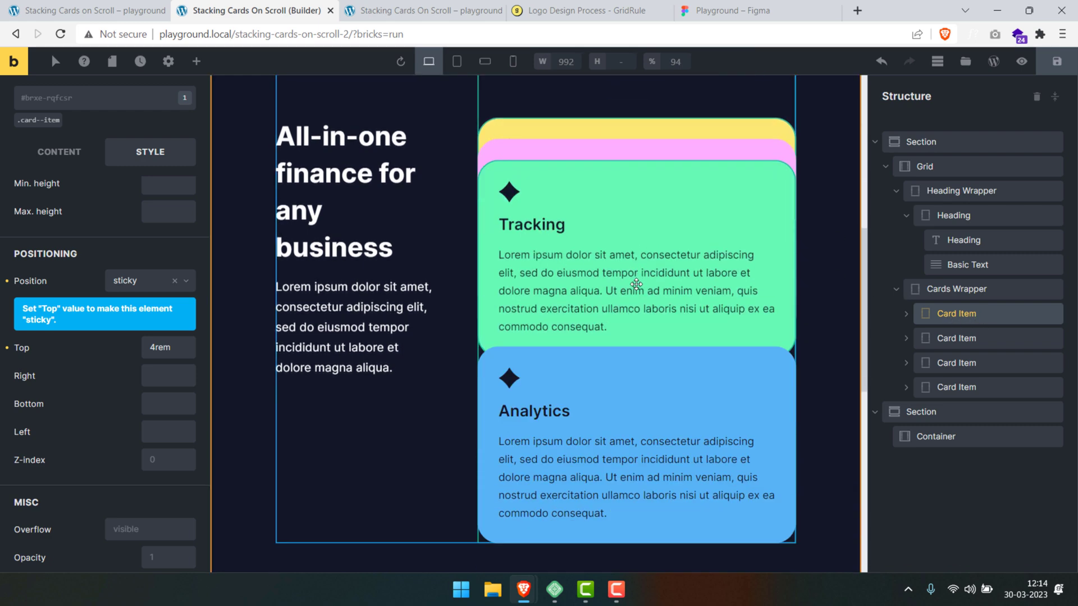
scroll(569, 344, up, 5)
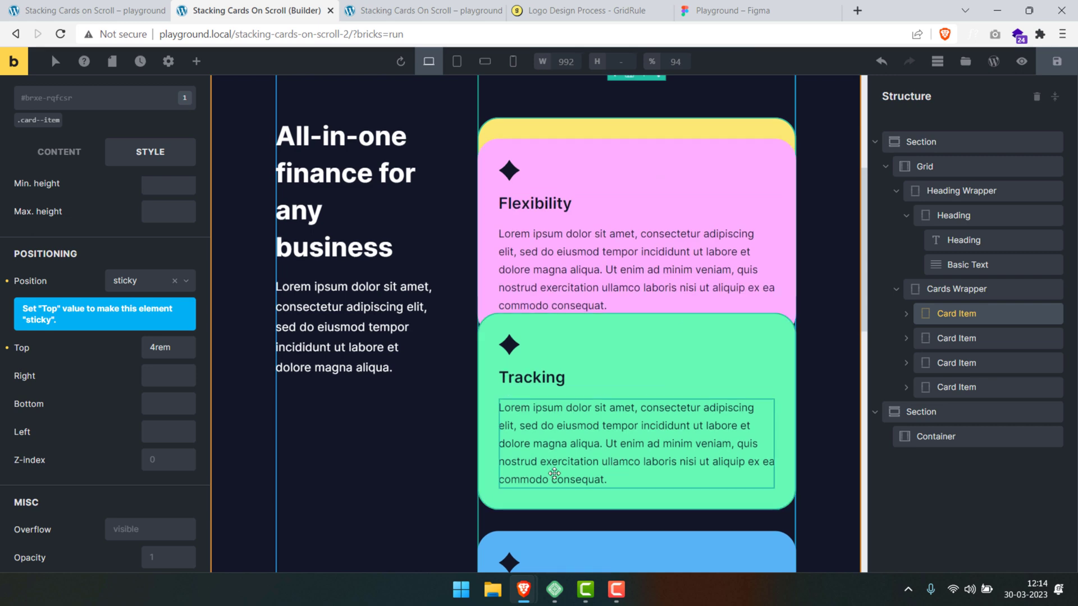
scroll(621, 448, down, 3)
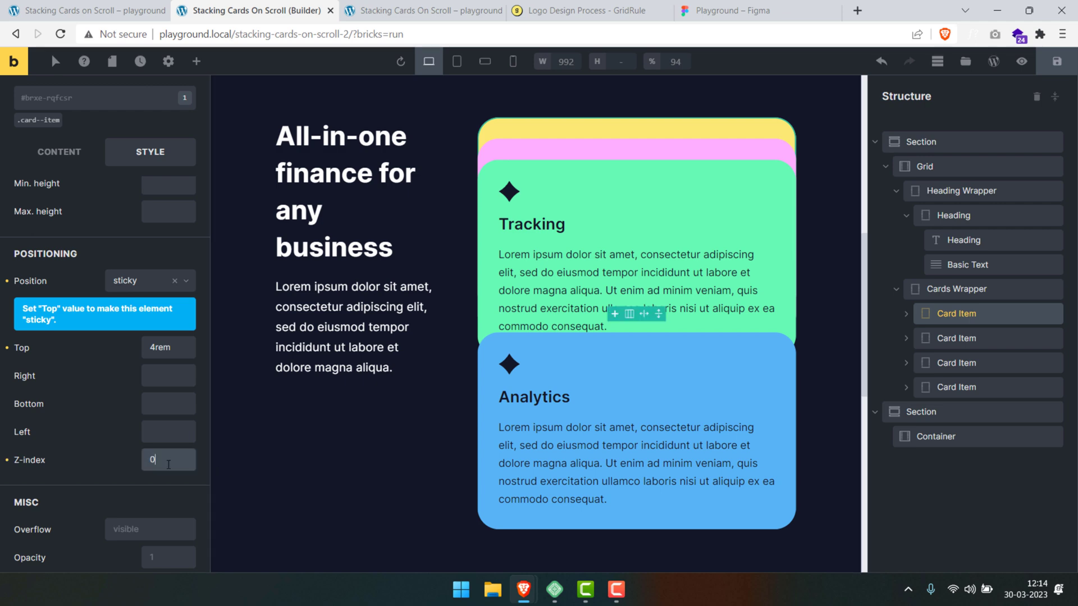
Give Flexibility z-index 1 and Tracking z-index 2, then show the live preview.
click(965, 341)
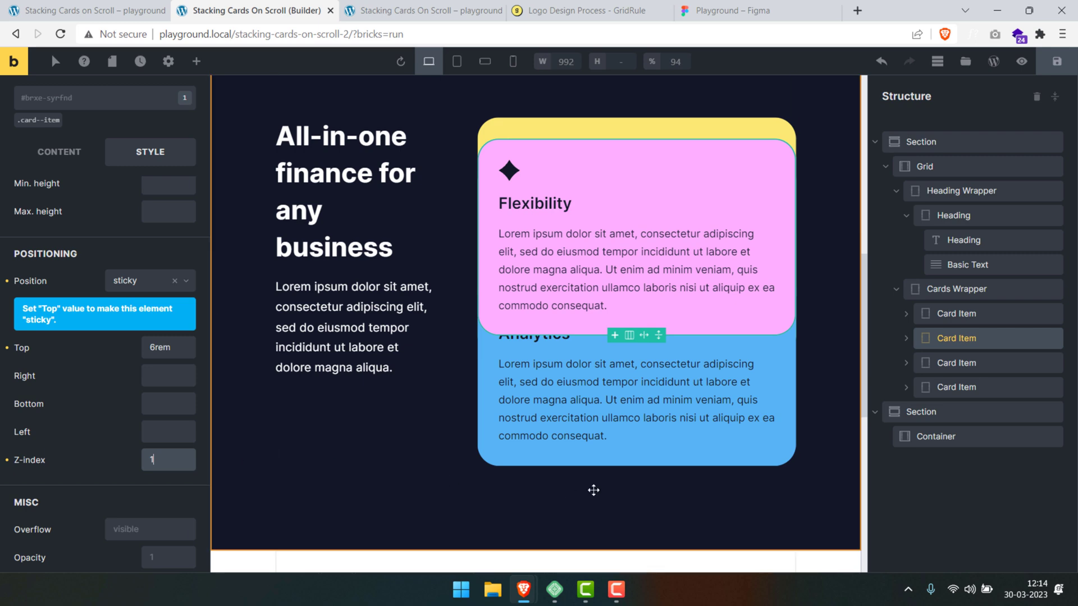
click(973, 364)
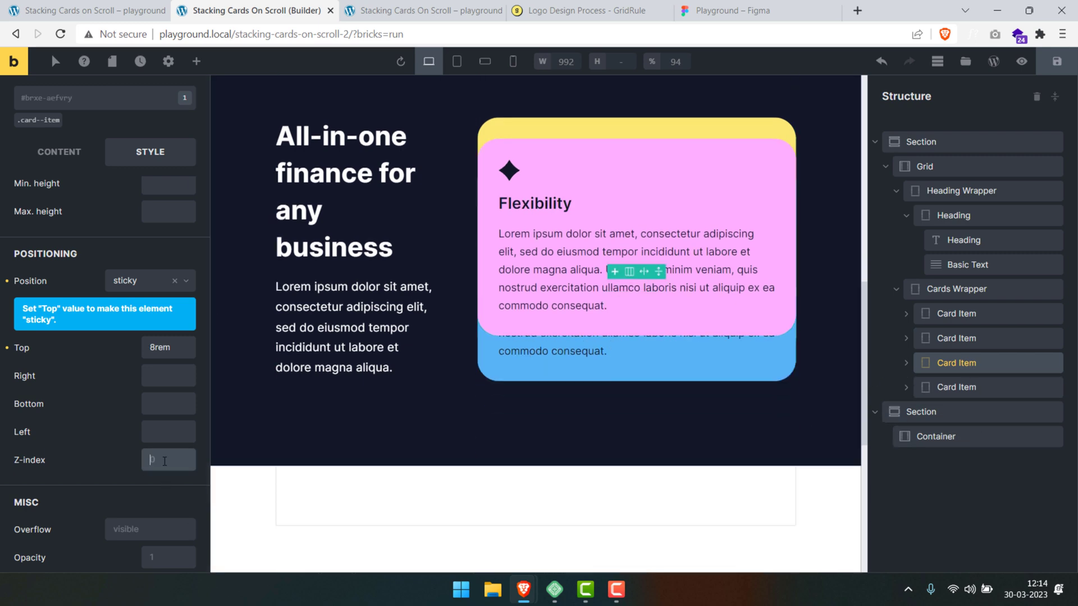
text(2)
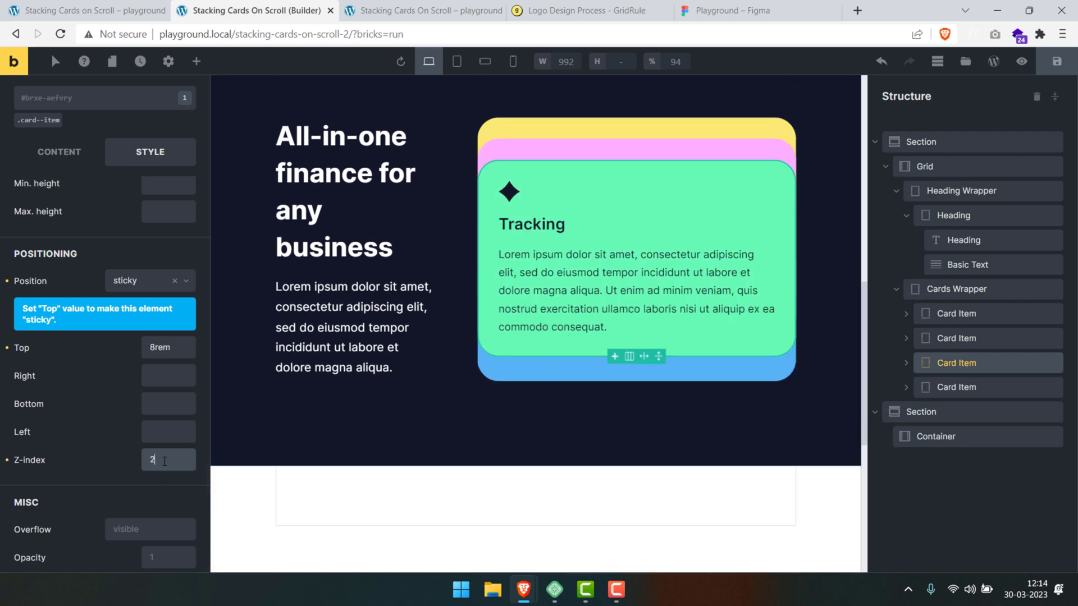
click(968, 393)
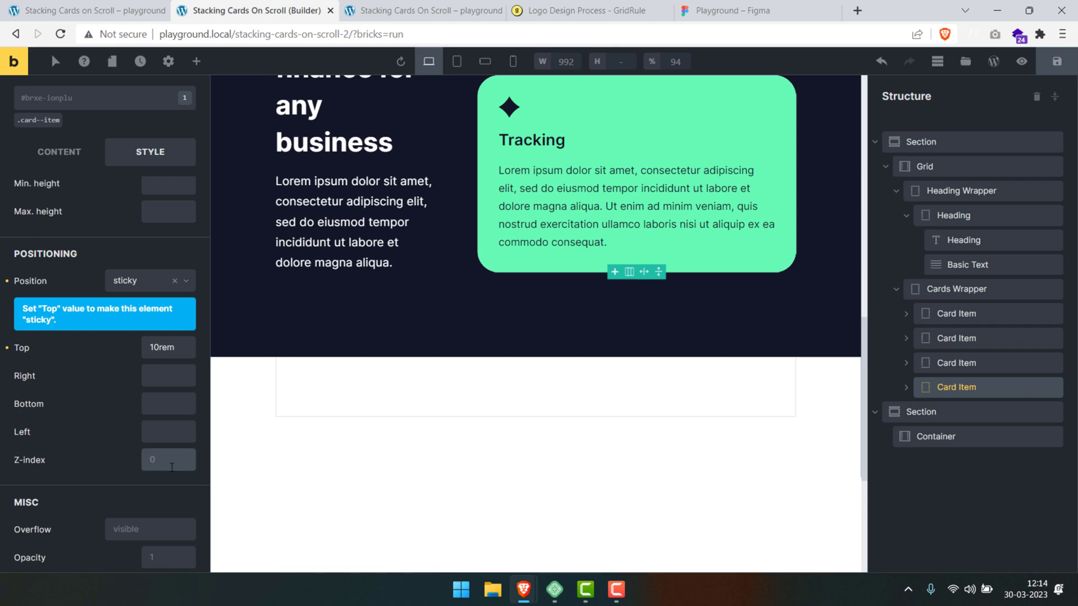
key(ctrl+Tab)
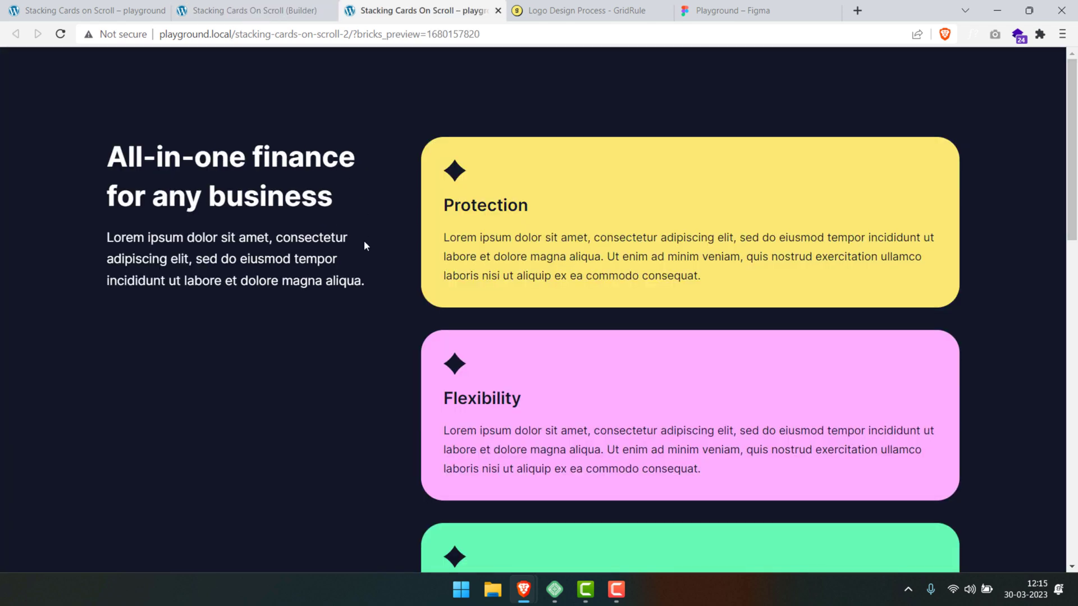
scroll(365, 242, down, 10)
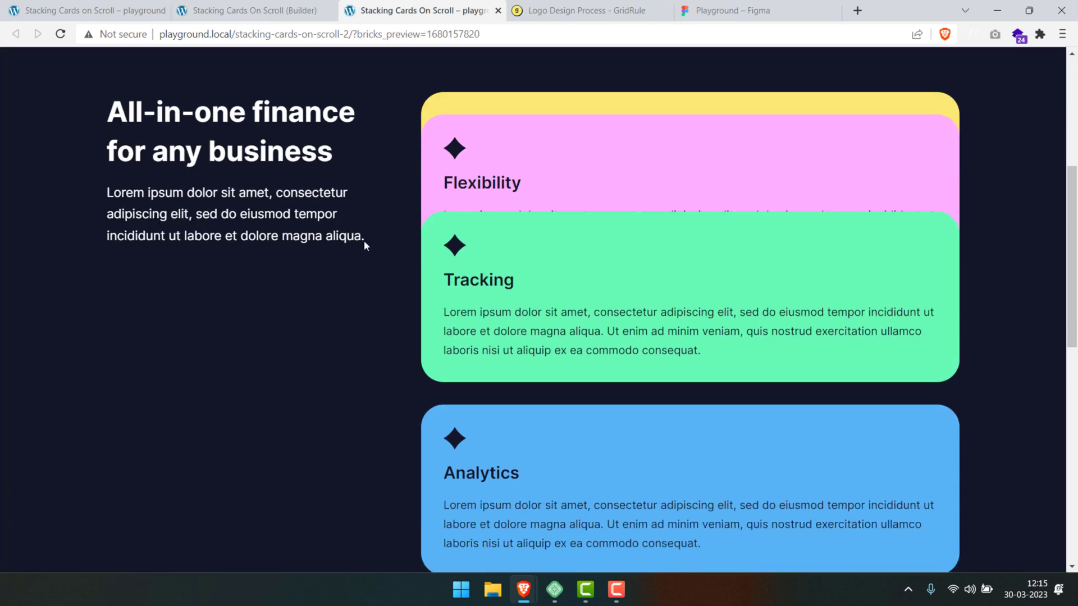
scroll(364, 240, down, 3)
scroll(364, 240, up, 6)
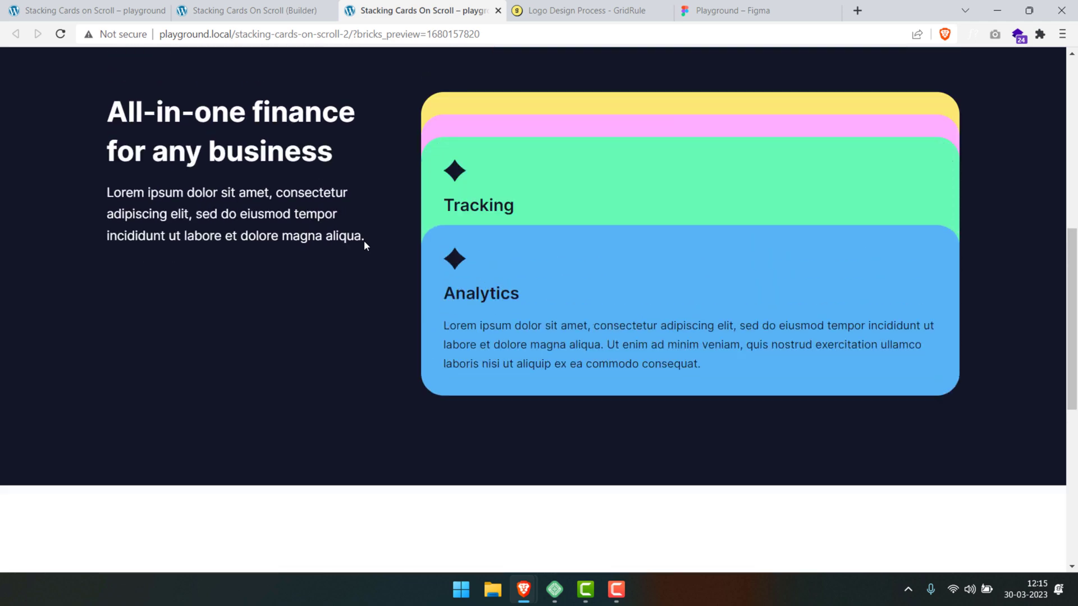
scroll(364, 241, up, 2)
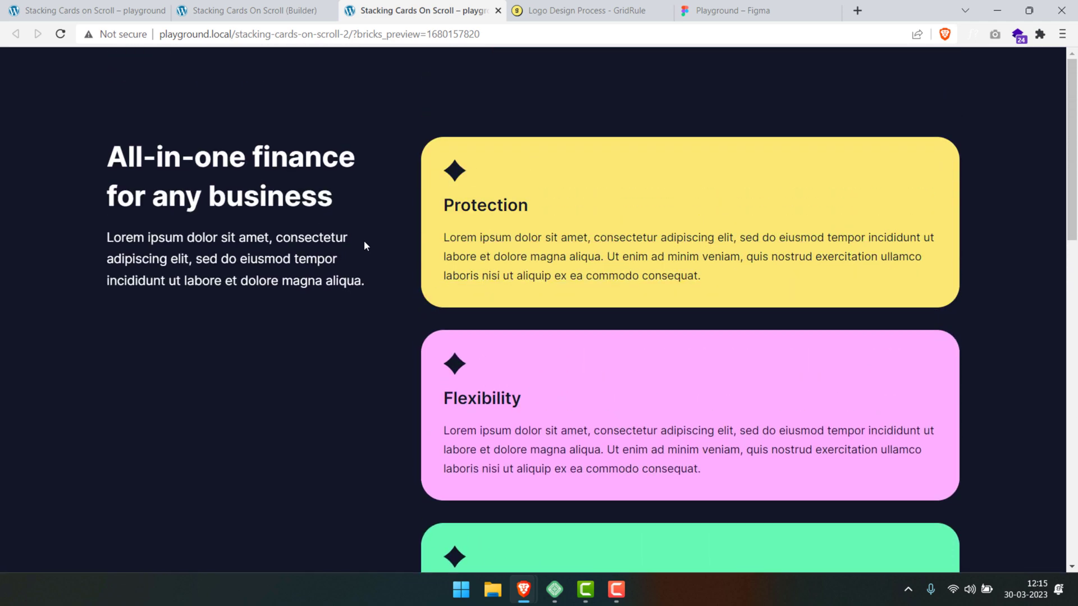